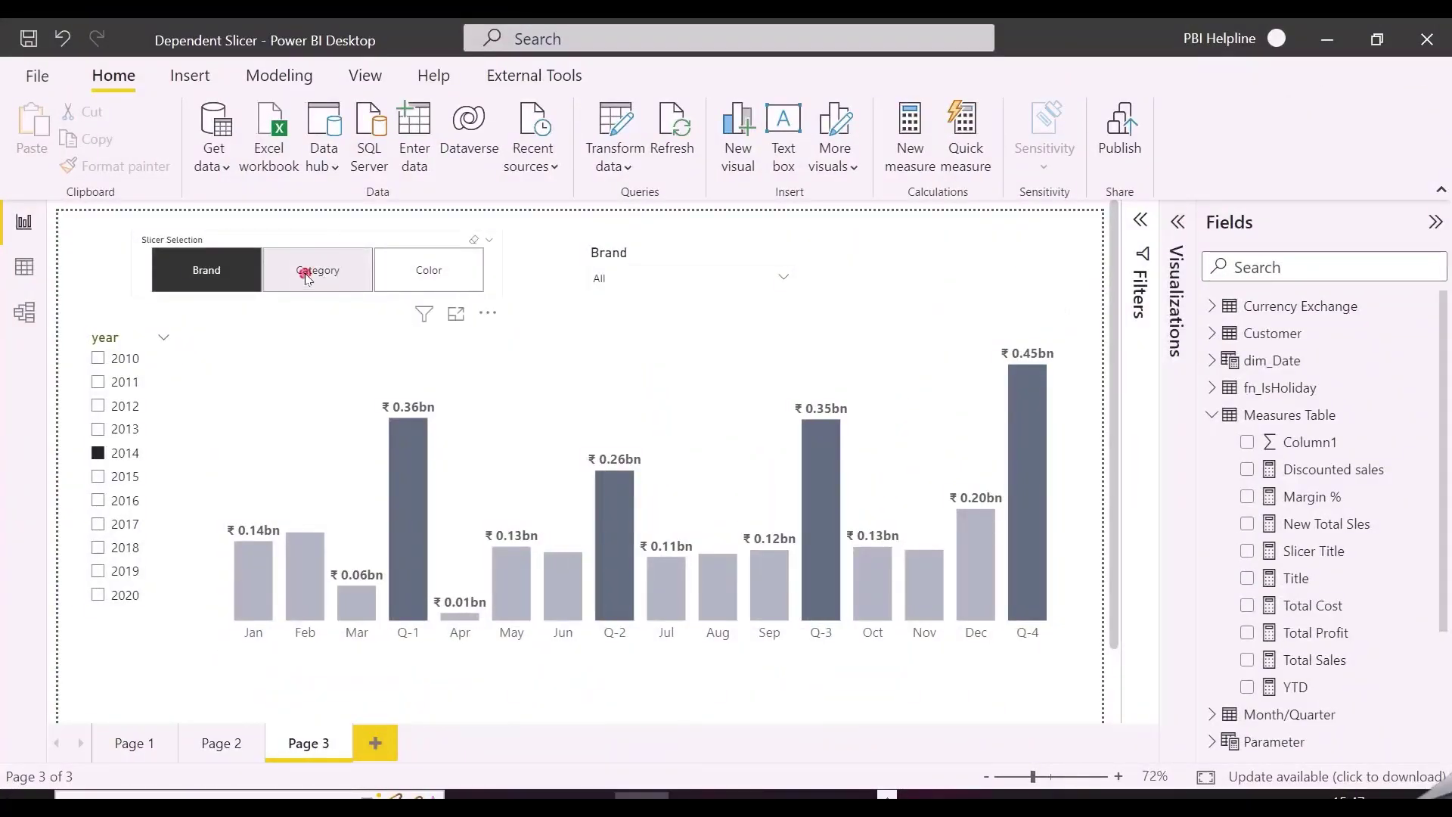
Switch the master slicer to Category and filter to Audio, Cameras and camcorders, Cell phones, then clear.
click(306, 277)
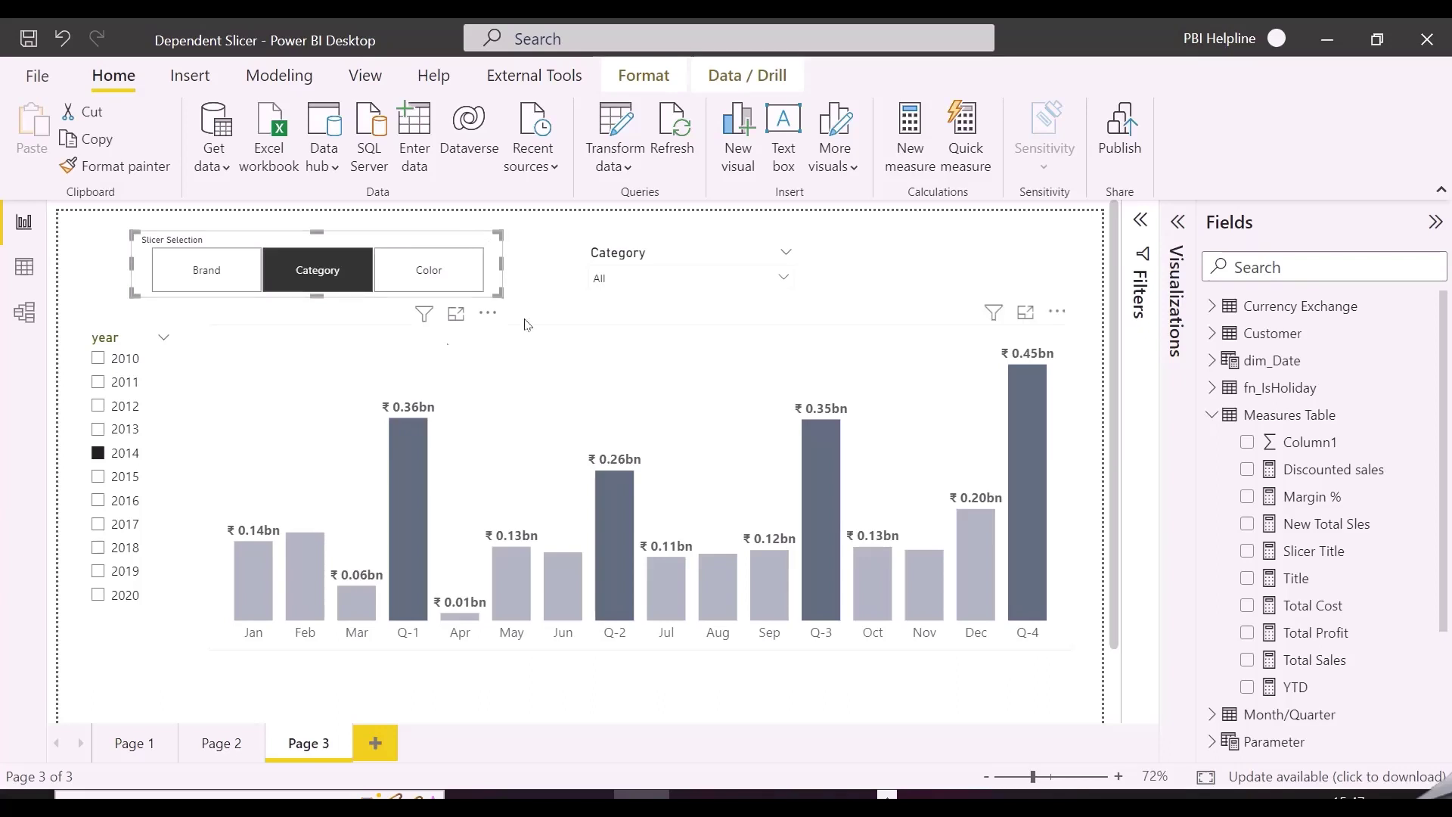
click(629, 274)
click(633, 324)
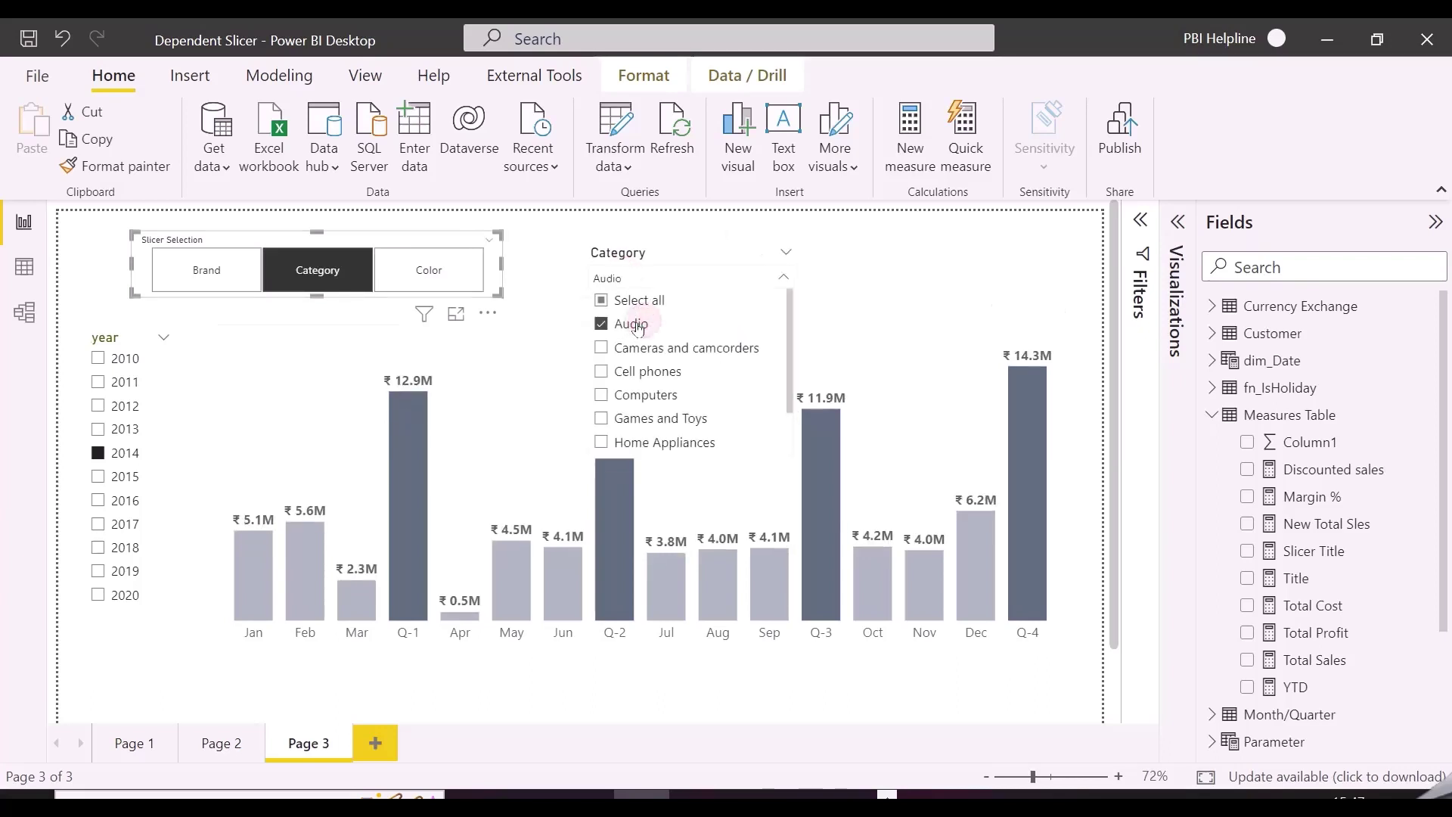
click(638, 349)
click(637, 371)
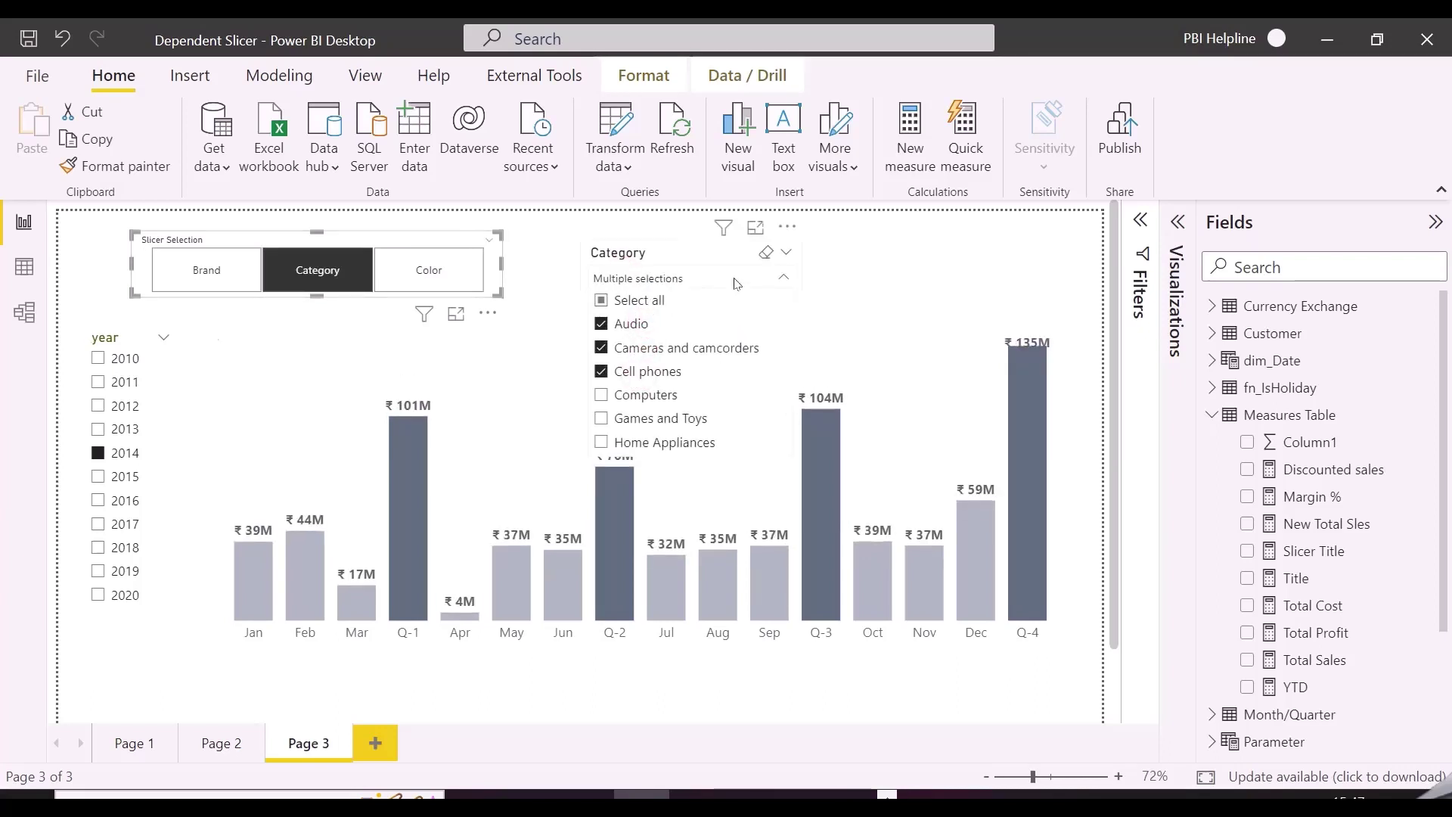
click(765, 257)
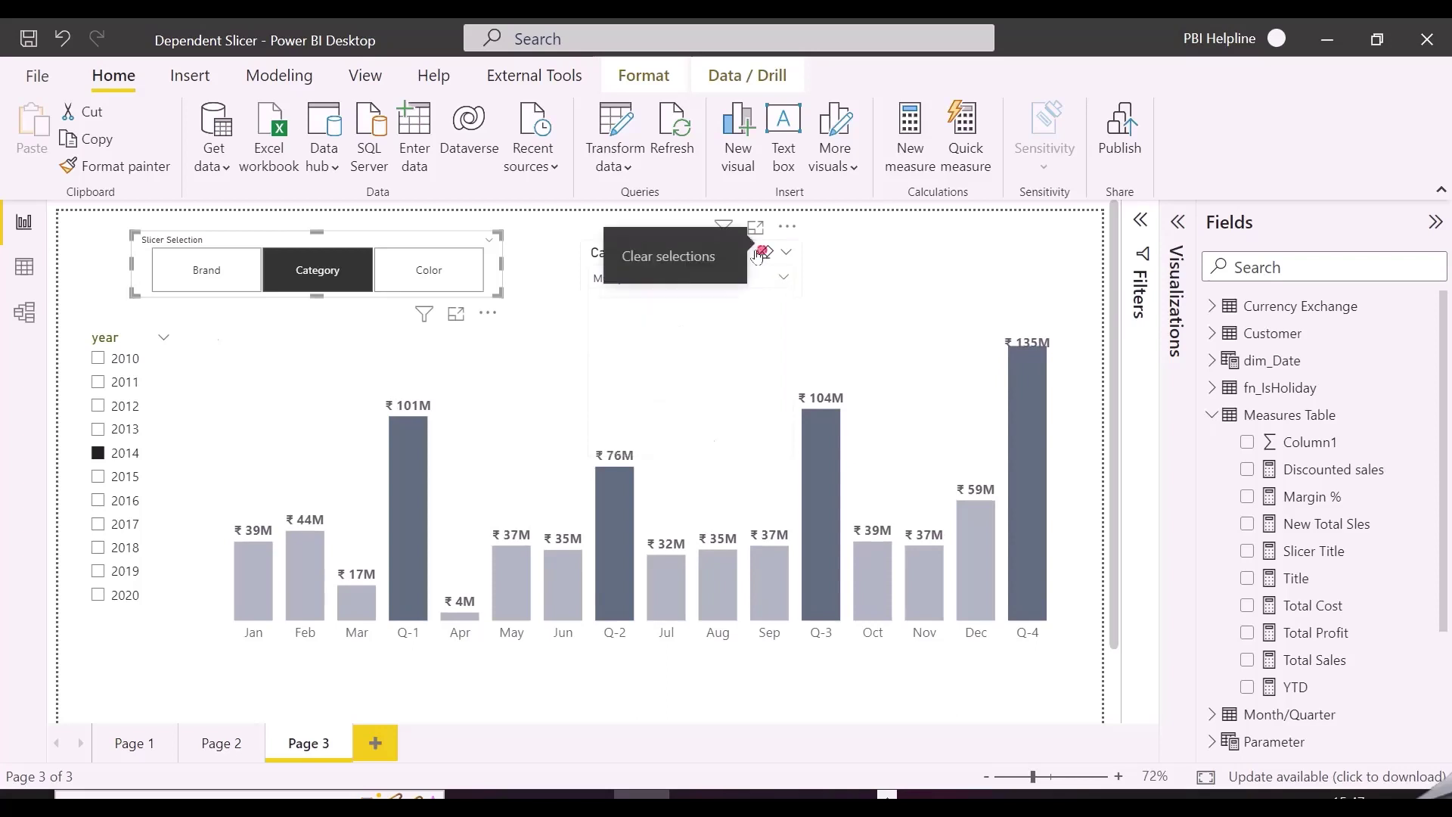
Switch the master slicer to Color, filter to Azure and Black, then remove both.
click(429, 270)
click(672, 280)
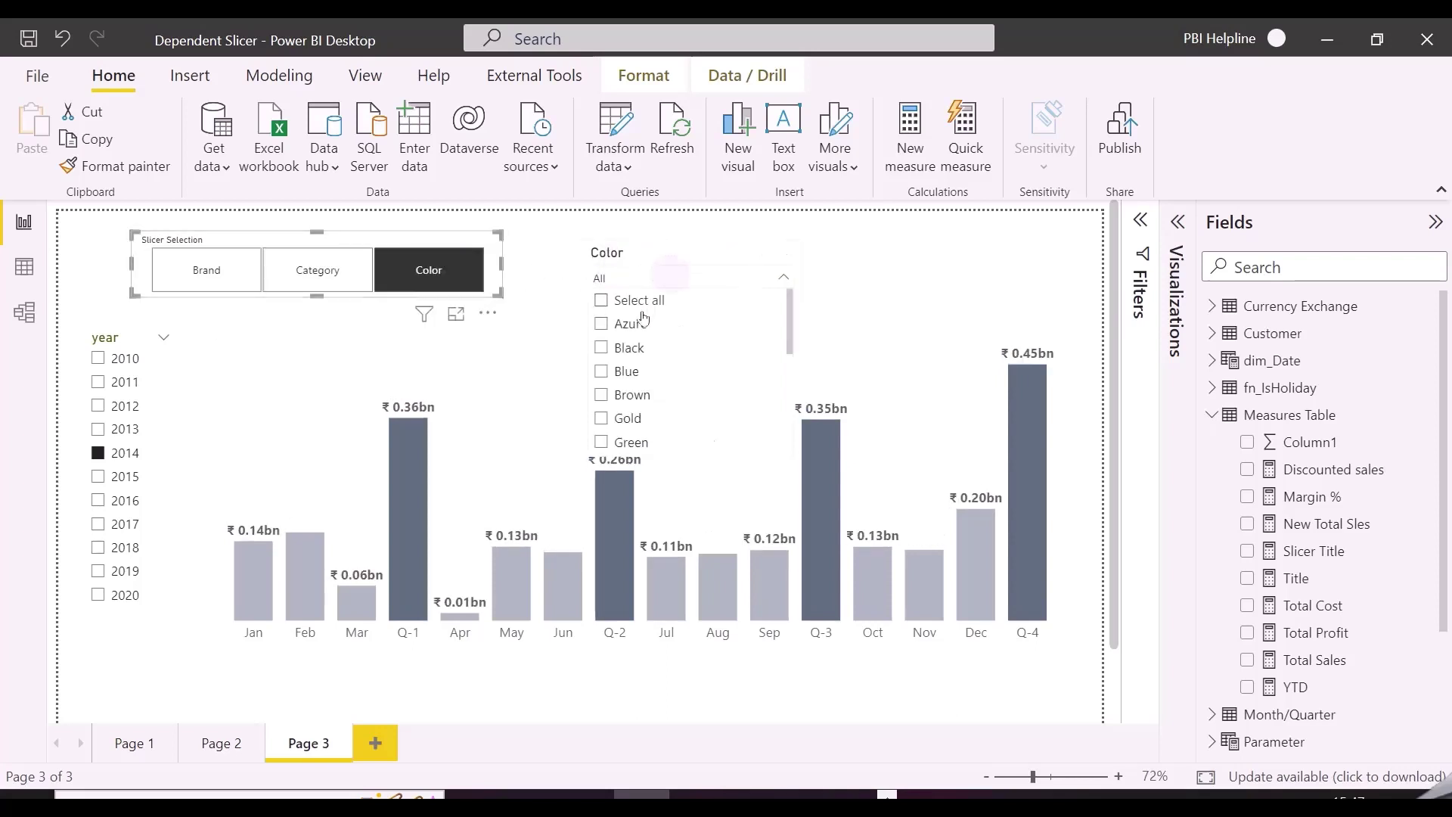
click(633, 324)
click(622, 349)
click(621, 349)
click(626, 325)
Switch the master slicer to Brand, filter to Adventure Works and Fabrikam, then clear the filter.
click(224, 269)
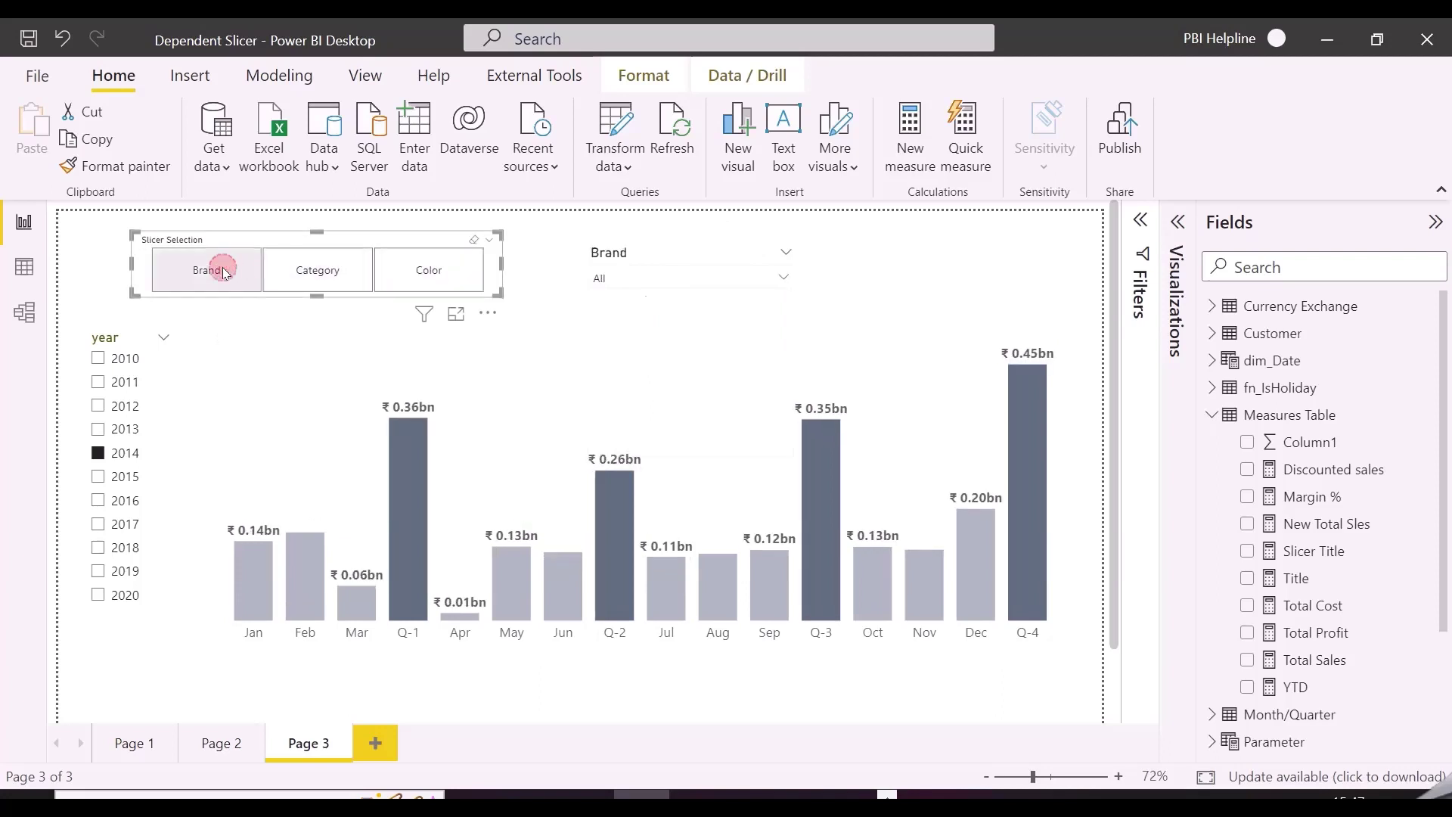
click(741, 279)
click(652, 347)
click(628, 392)
click(765, 254)
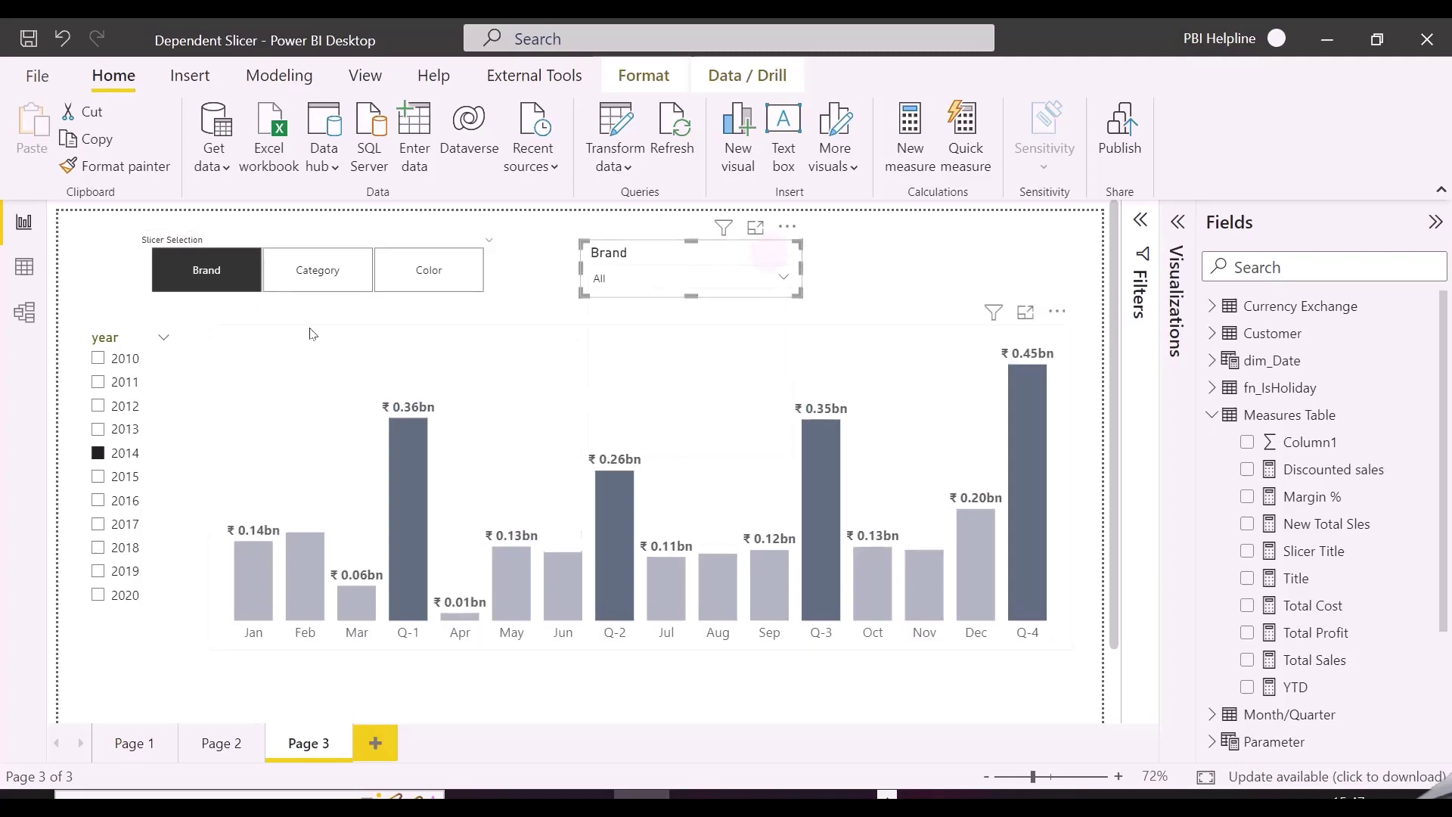
click(954, 258)
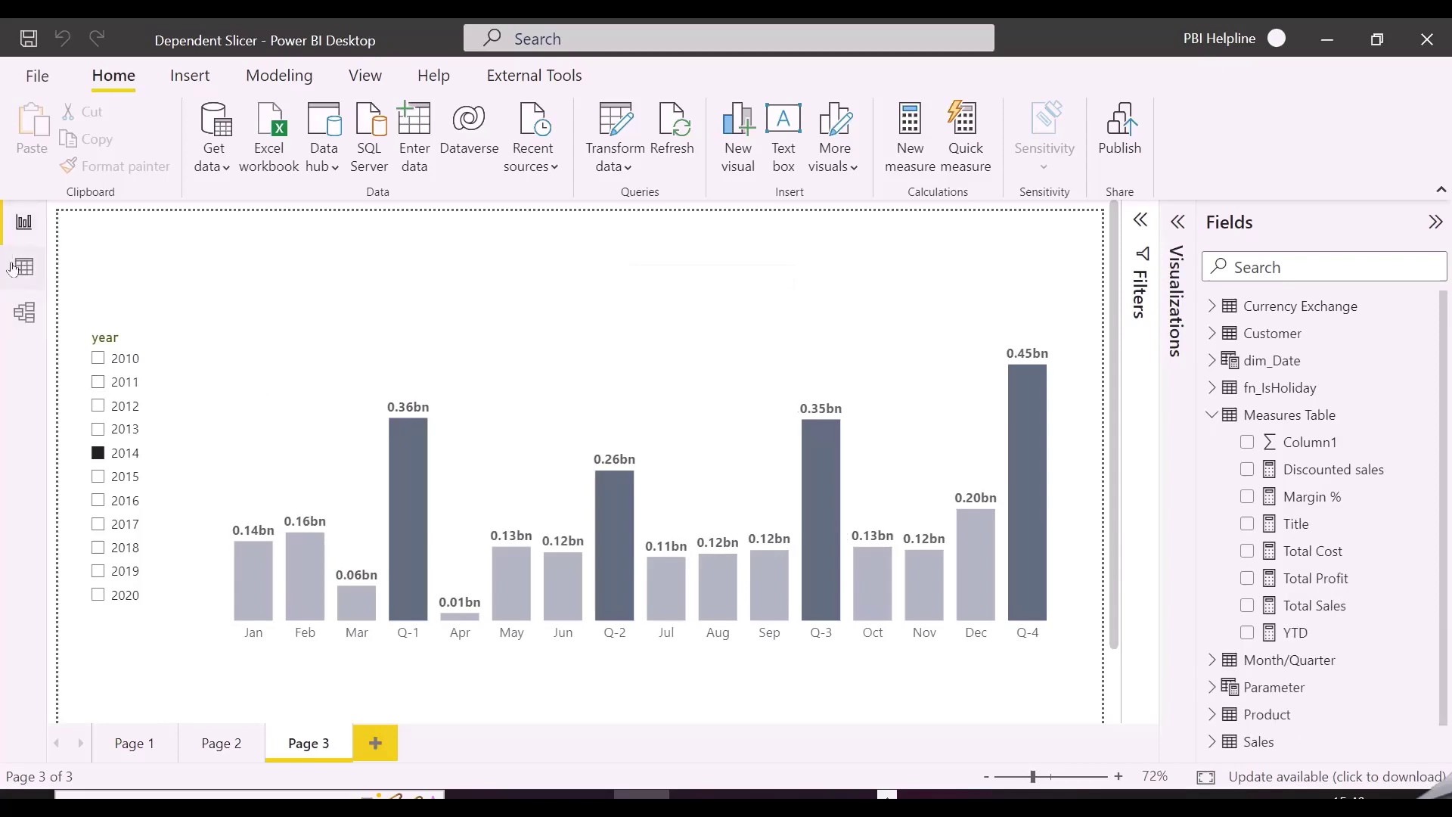
In Data view, start a new table 'Slicer Selection = UNION(' with VALUES of Product Category.
click(24, 266)
click(633, 130)
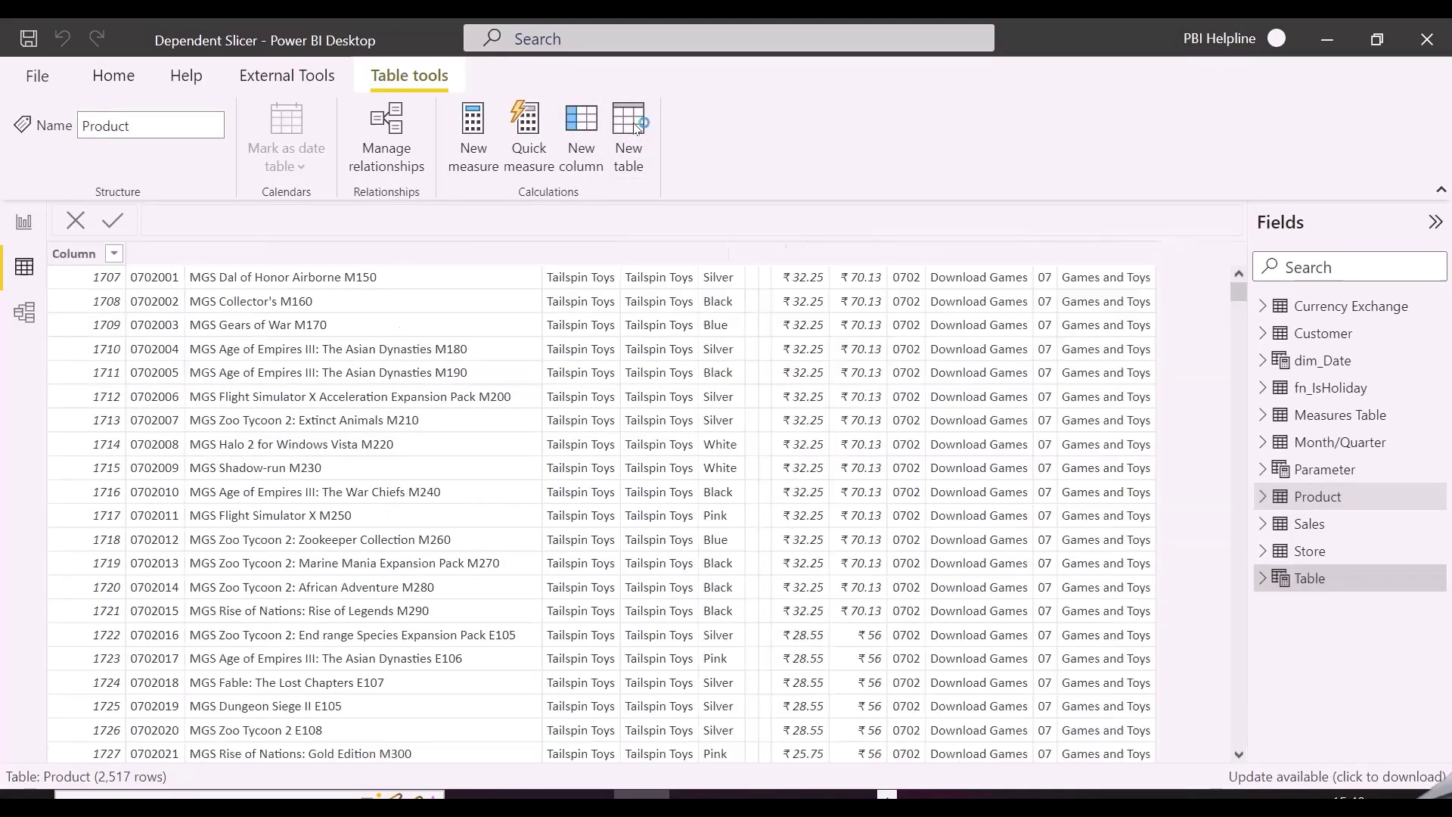
text(Slicer Selection)
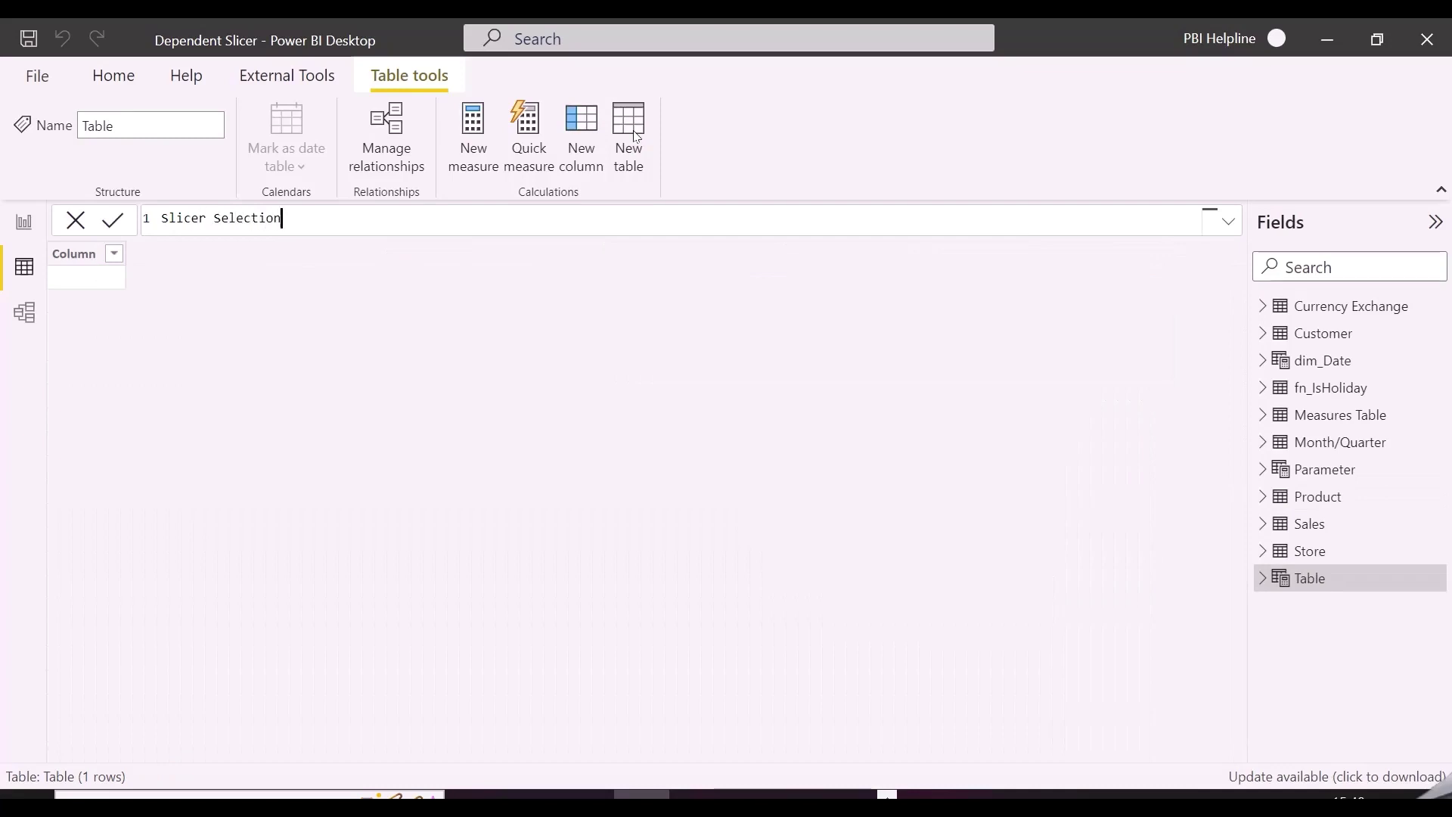
text( =)
key(shift+Return)
text(UNION()
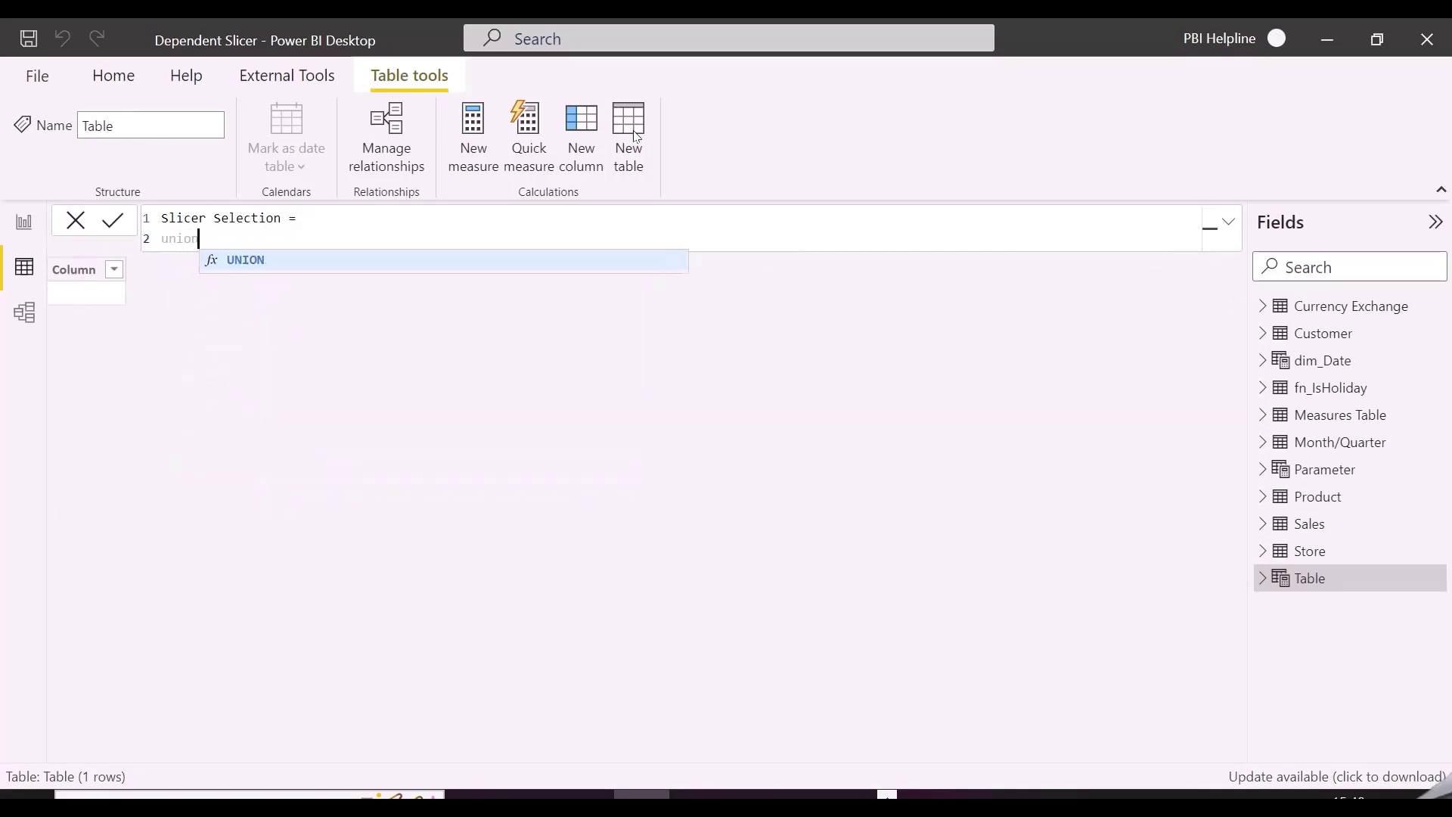
key(shift+Return)
text(VALUES()
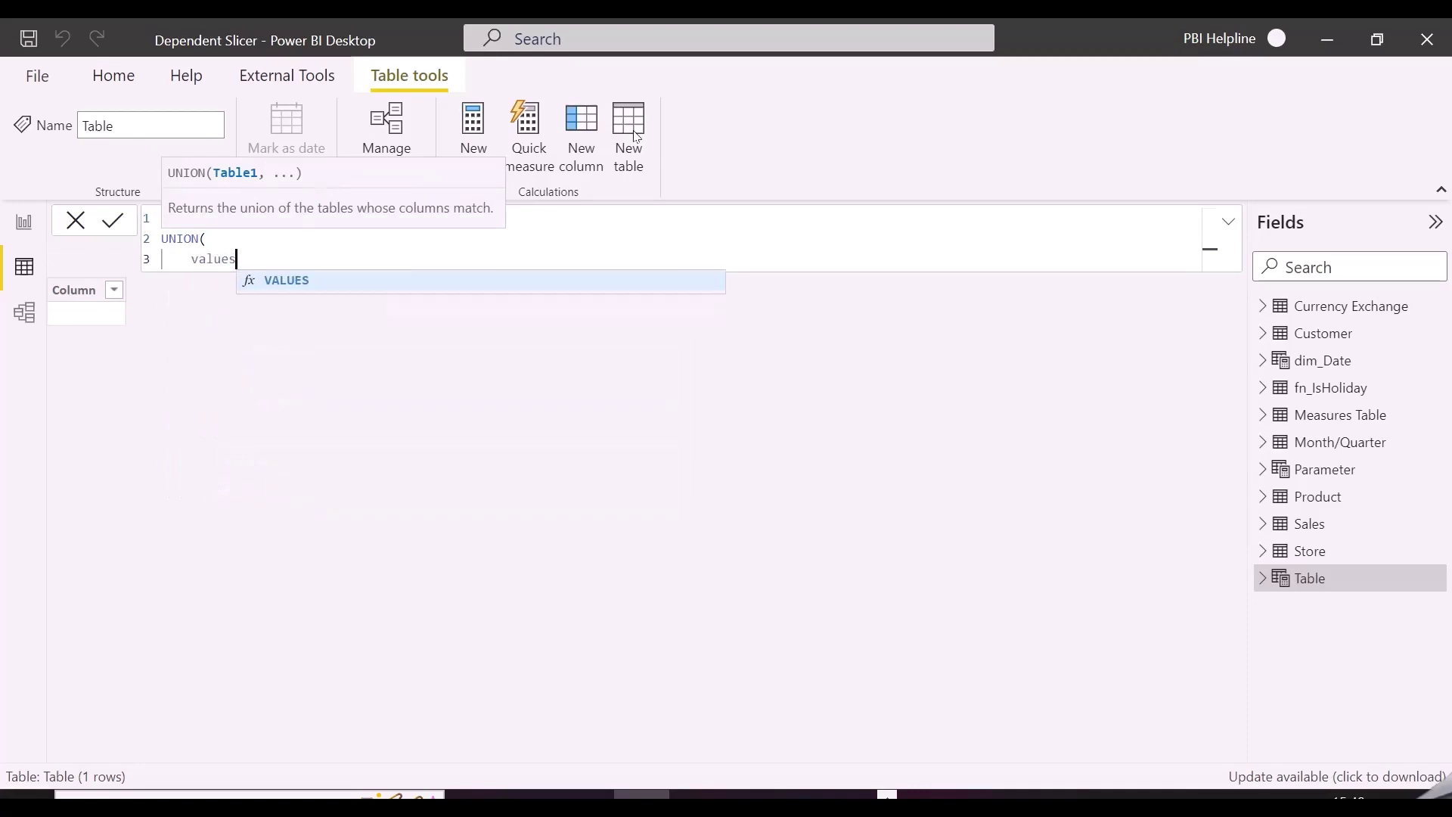
text(category)
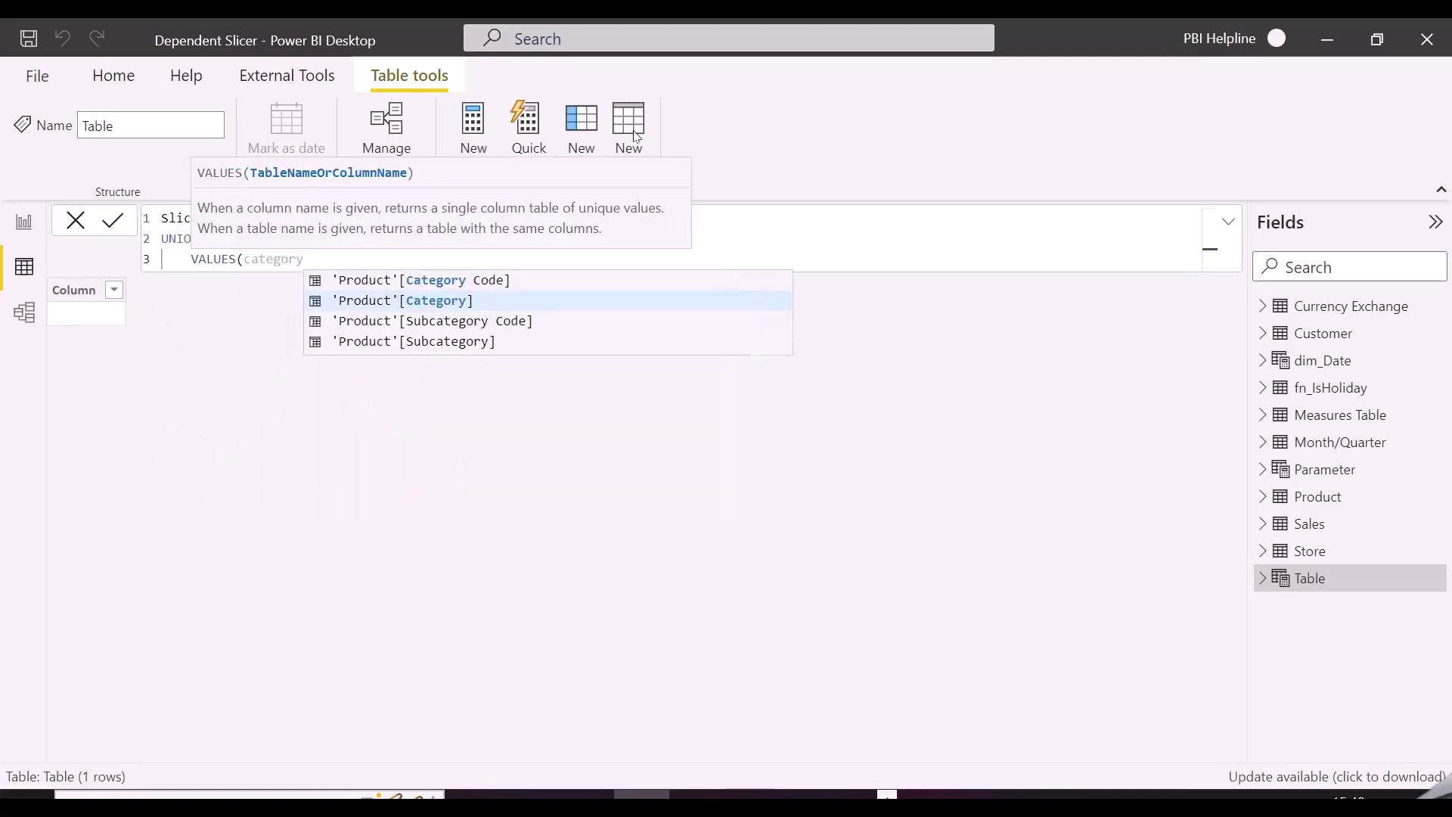
key(Tab)
text())
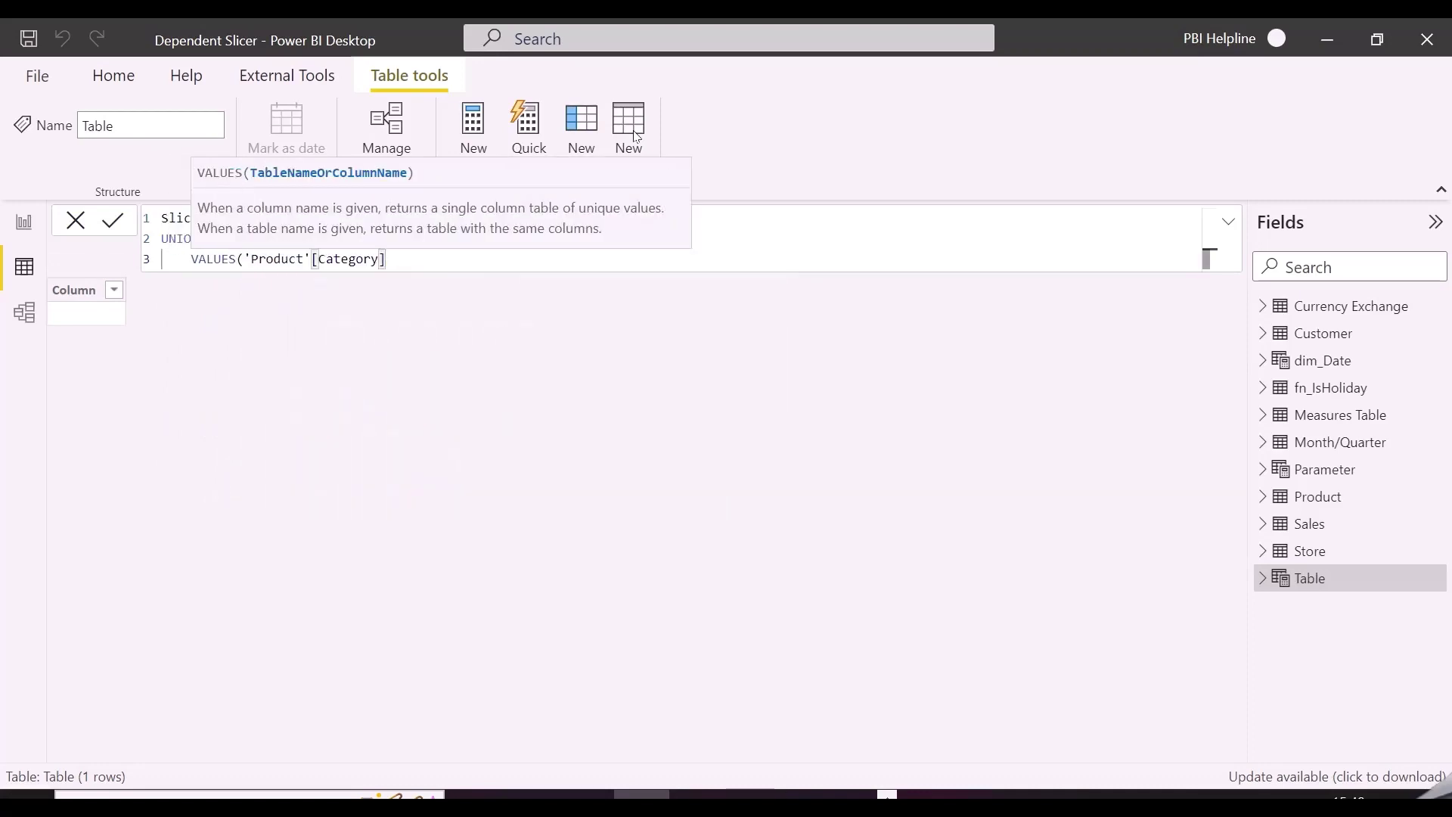
text(,)
Add VALUES of Product Brand and Product Color to the UNION and commit the table.
key(shift+Return)
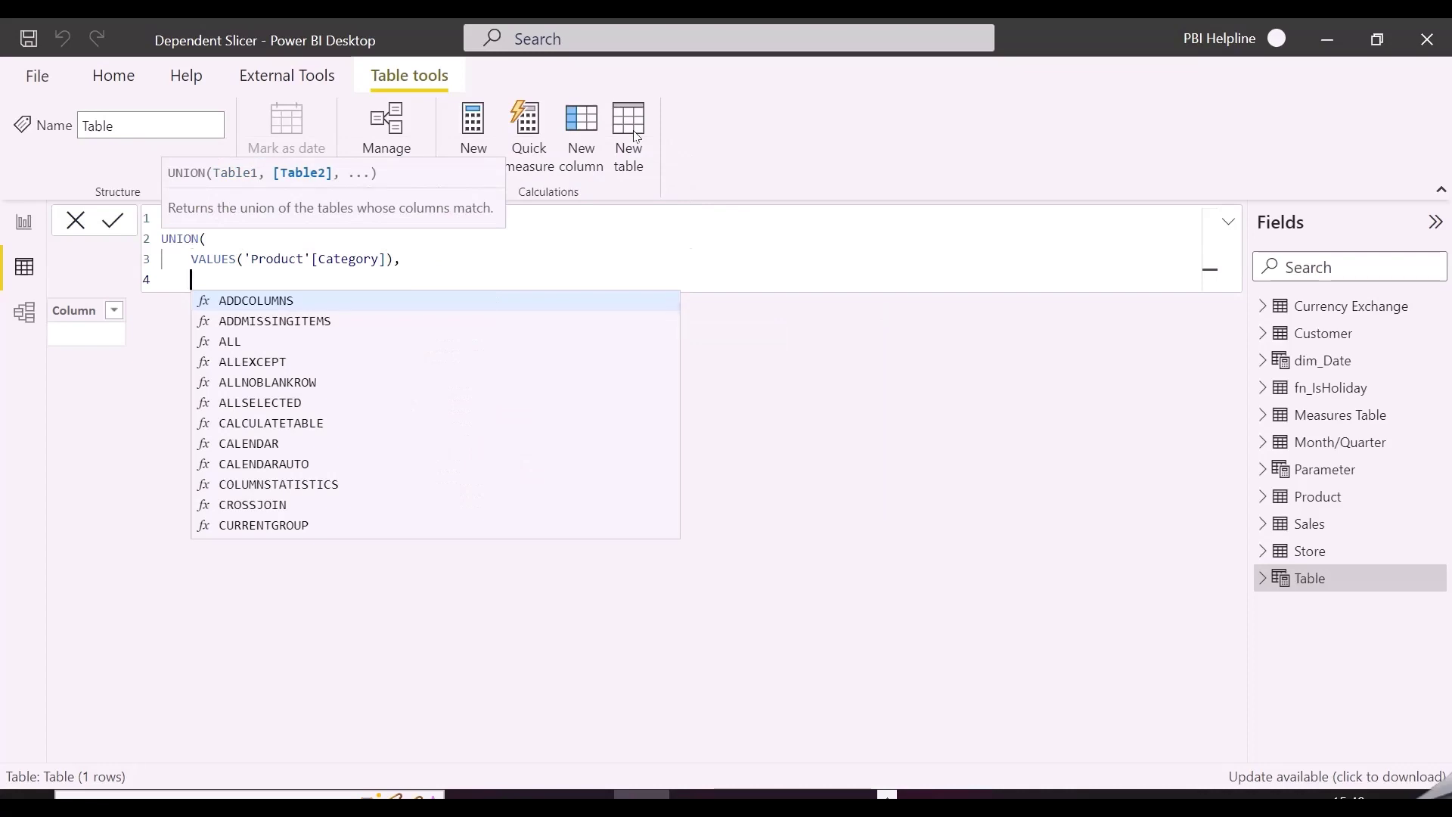
text(values)
key(Tab)
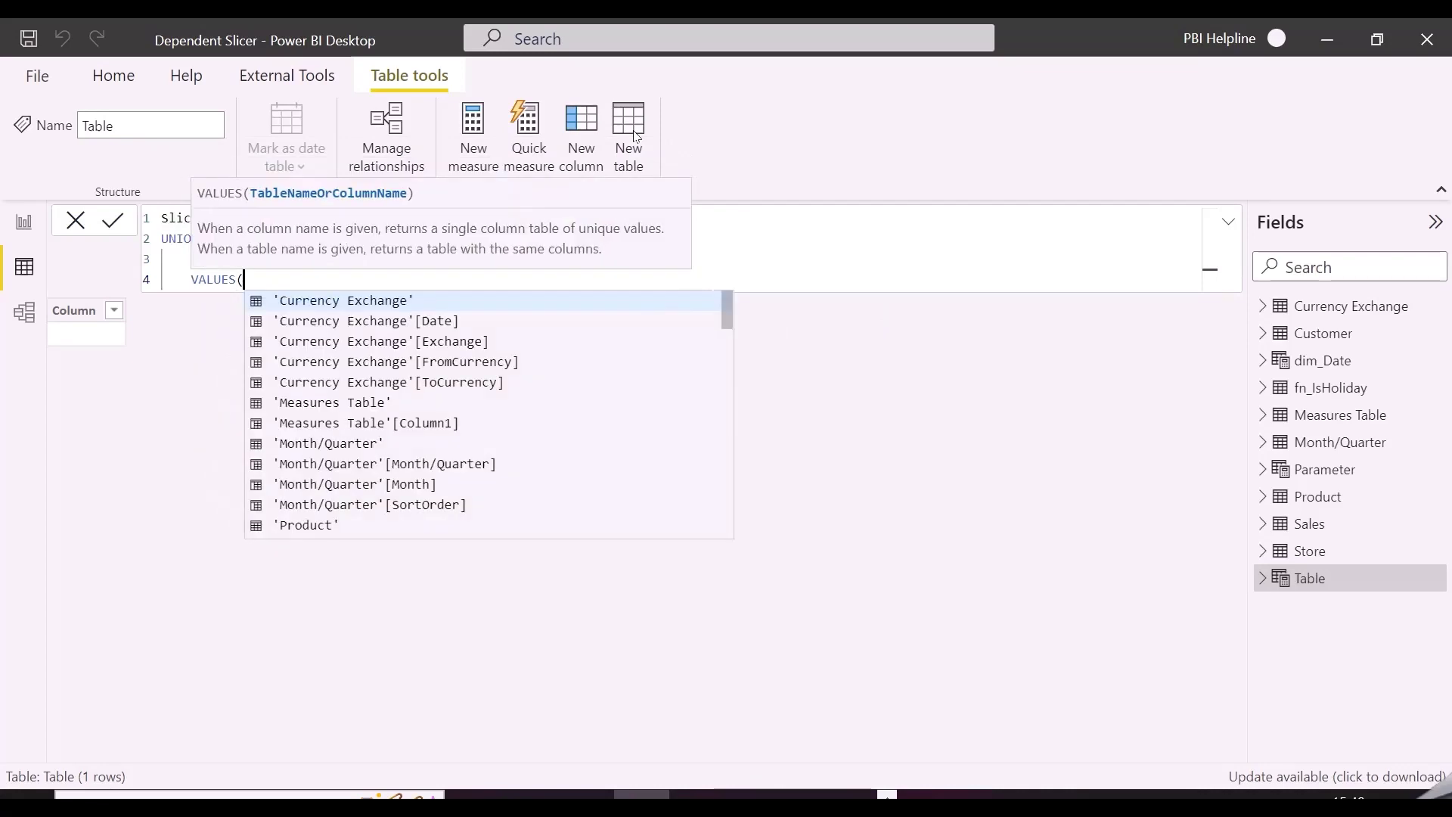
text(brand)
key(Tab)
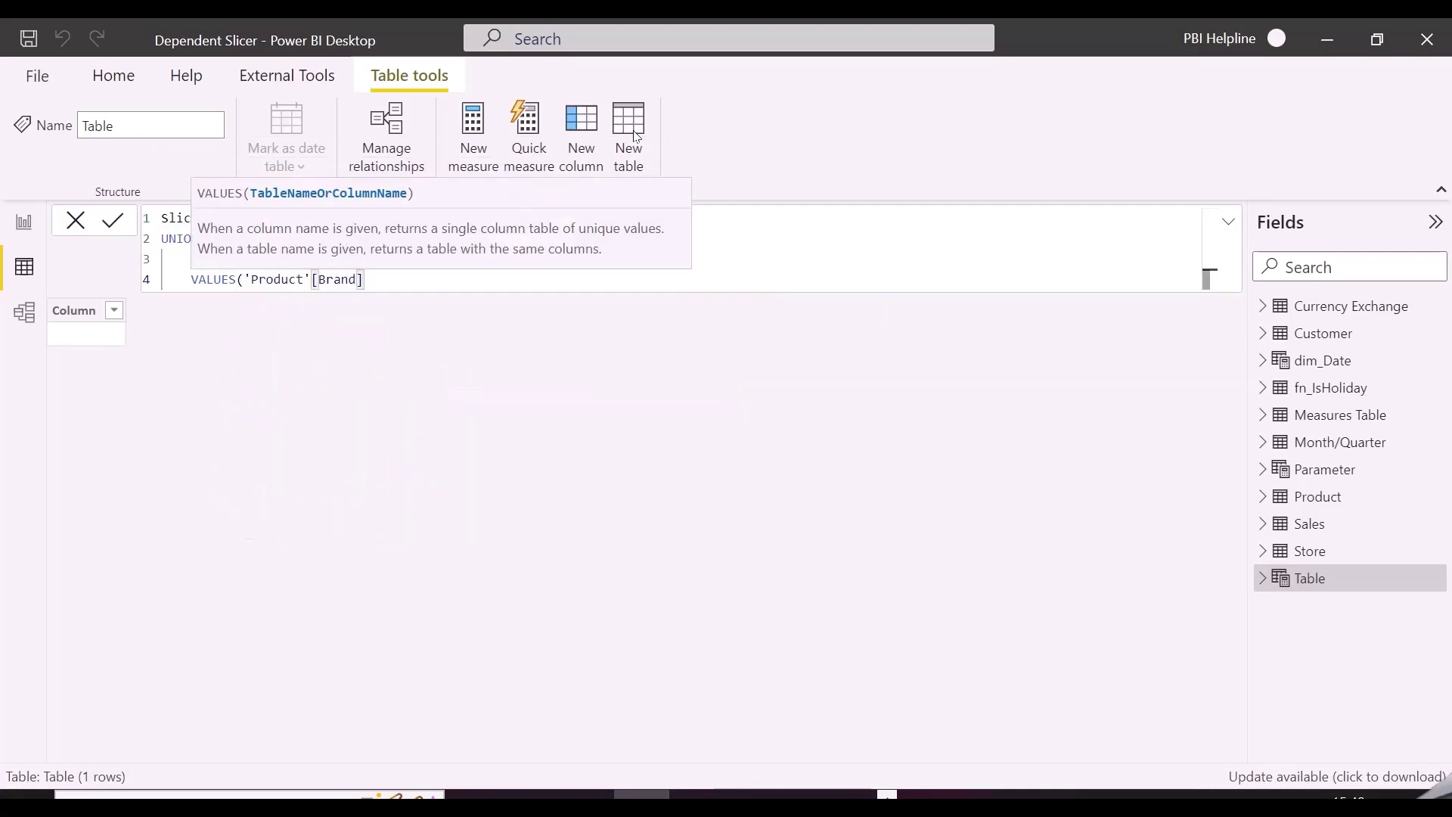
text(),)
key(shift+Return)
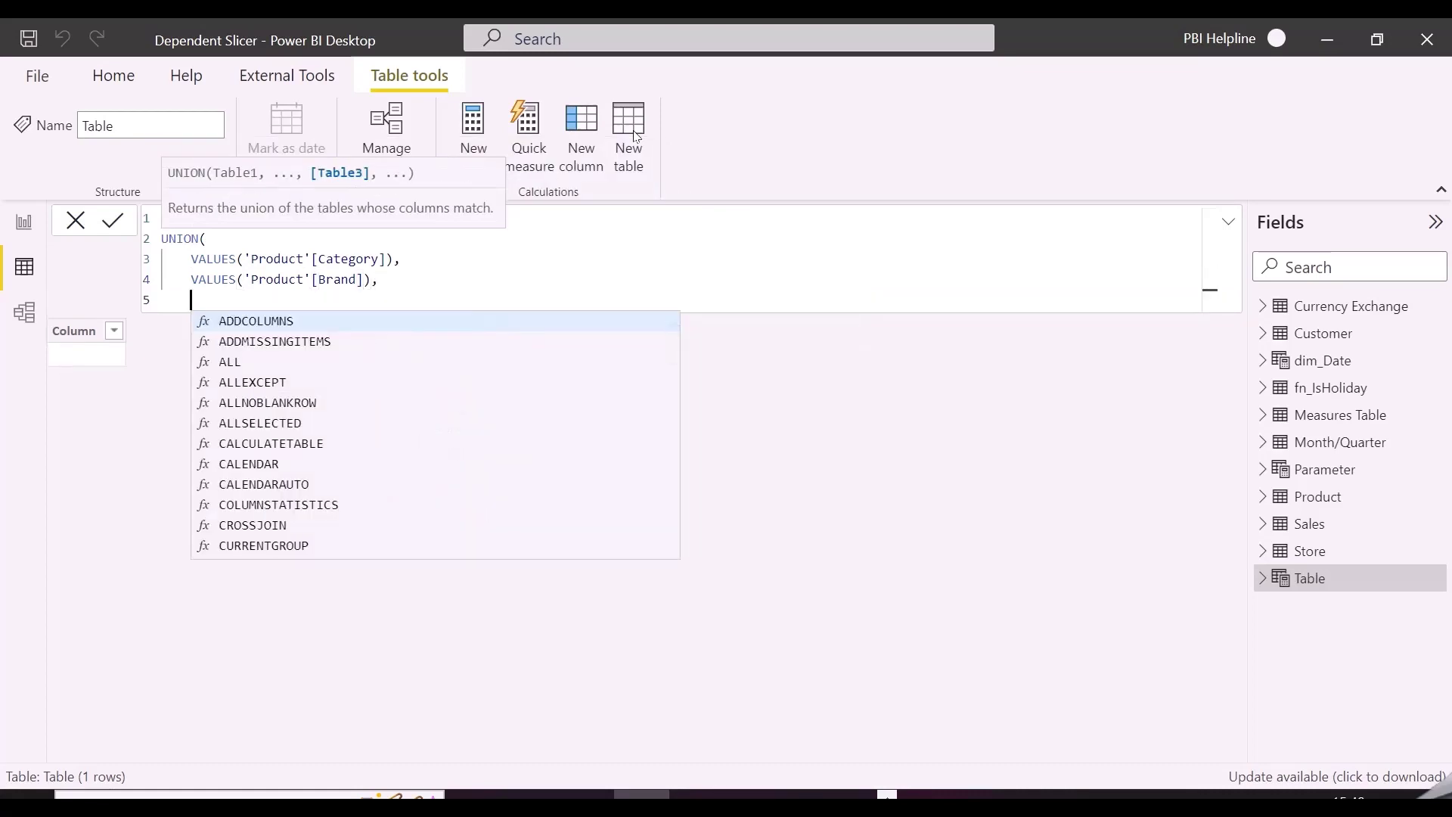
text(values)
key(Tab)
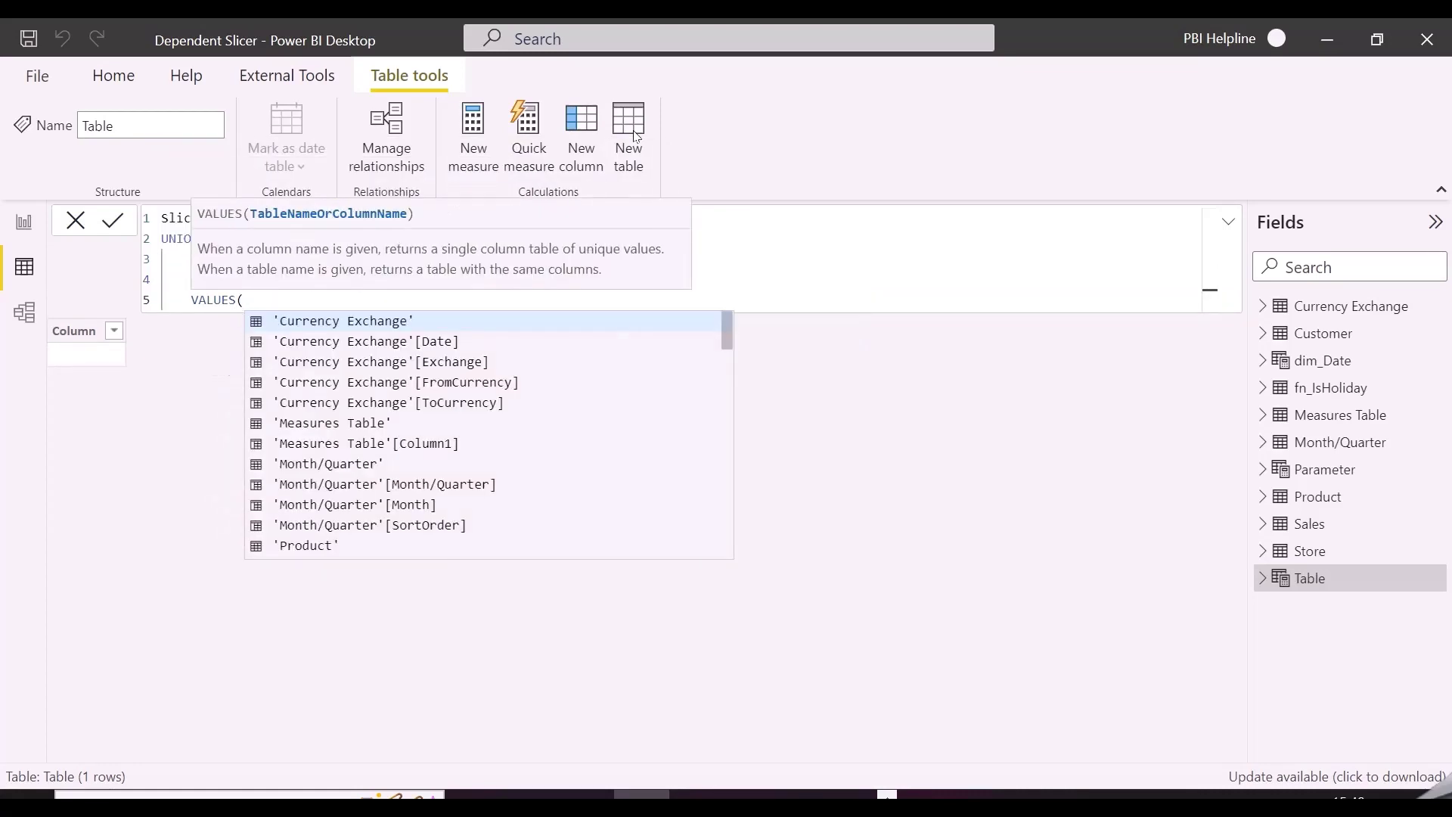
text(color)
key(Tab)
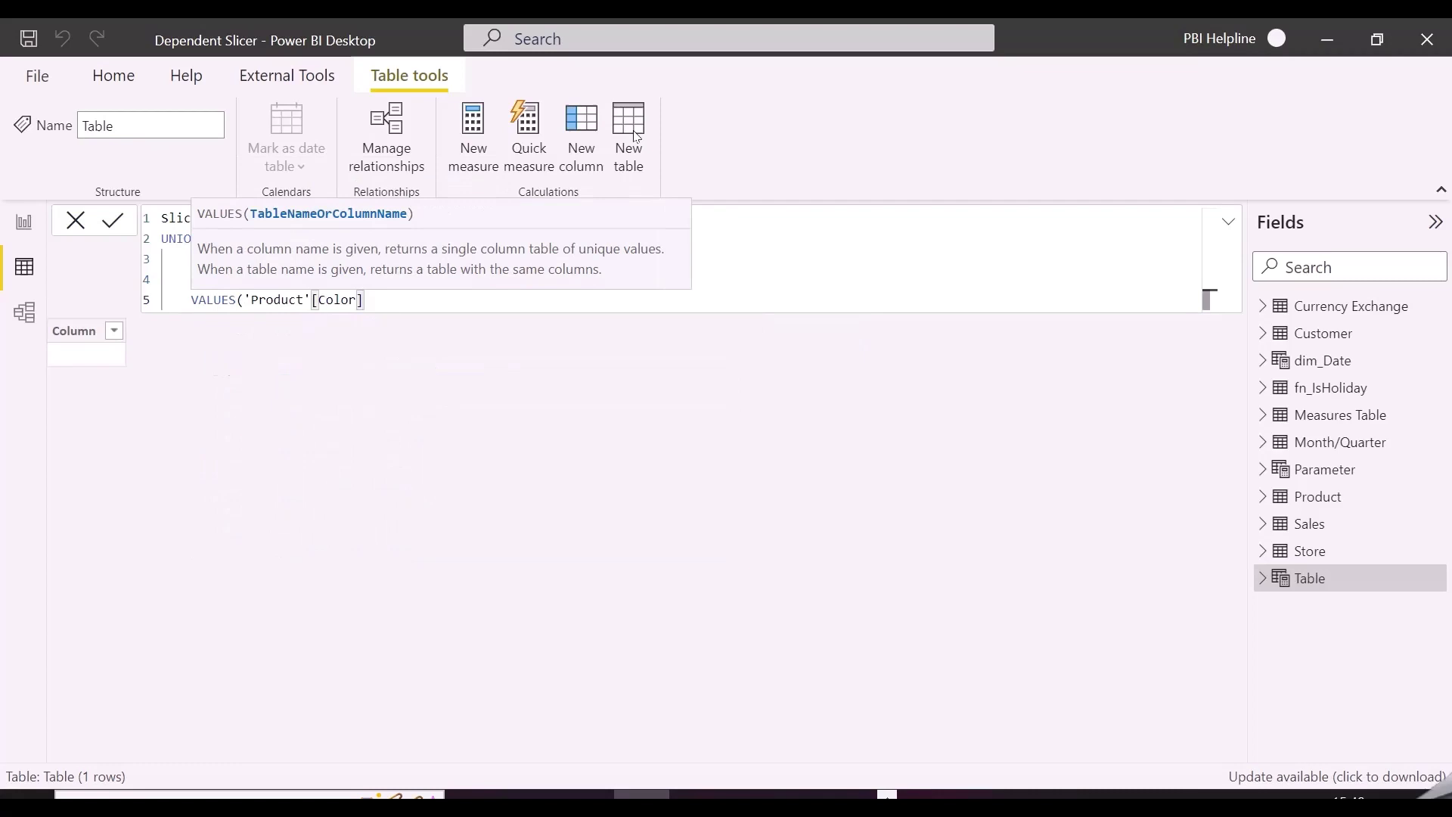
text())
key(shift+Return)
text())
key(Return)
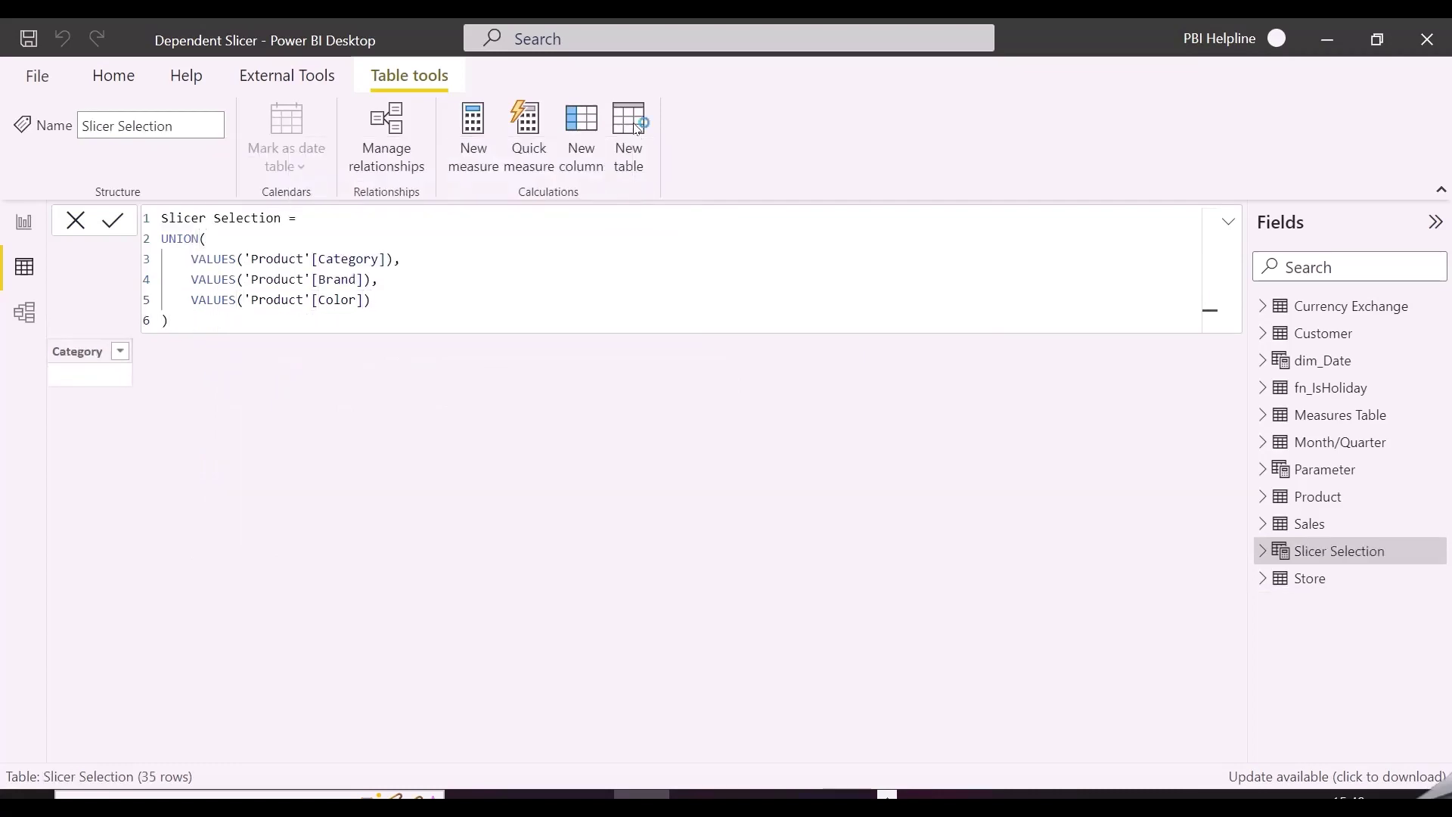
Rename the Category column to Category/Brand/Color.
double_click(173, 354)
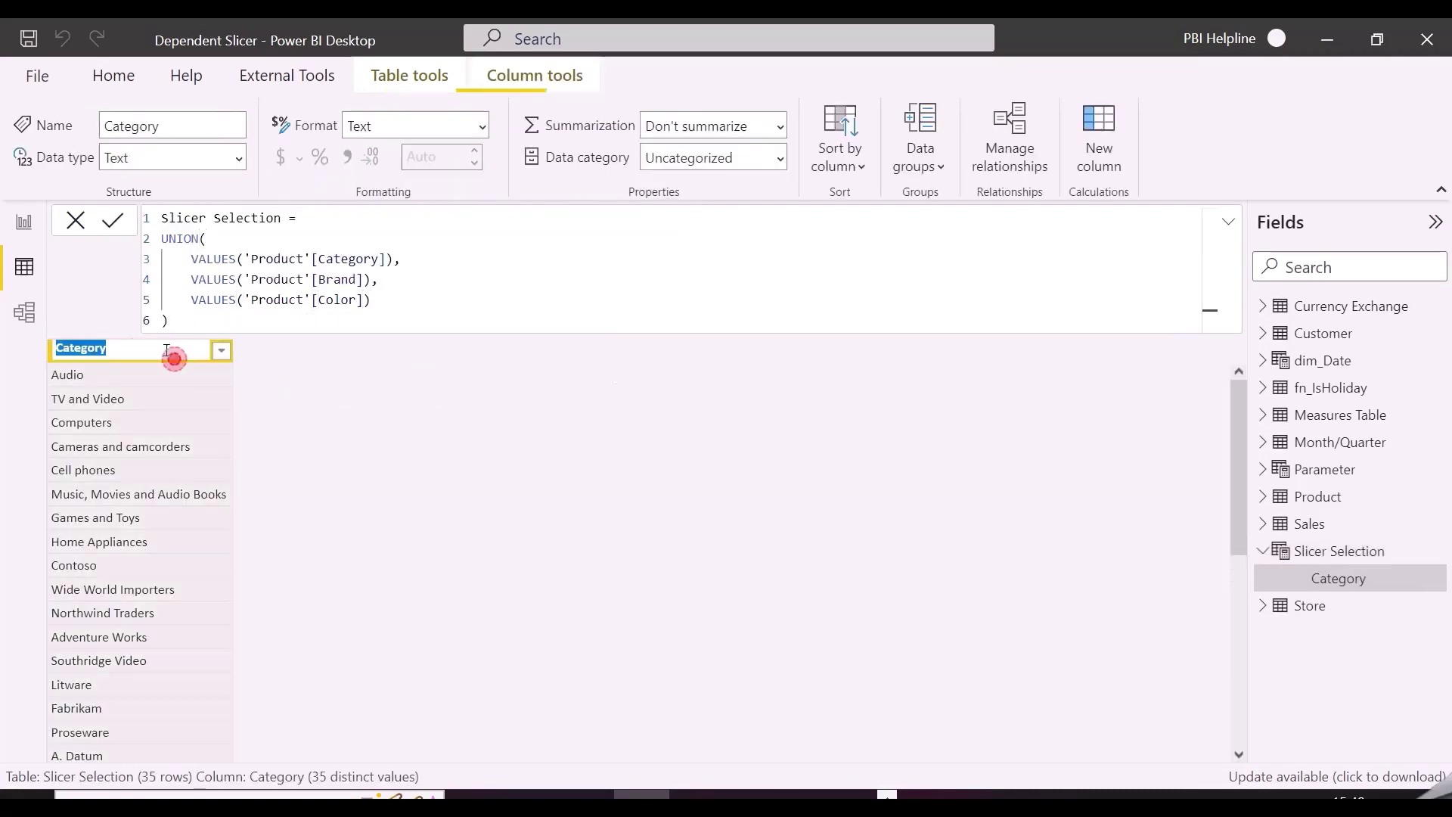
click(169, 353)
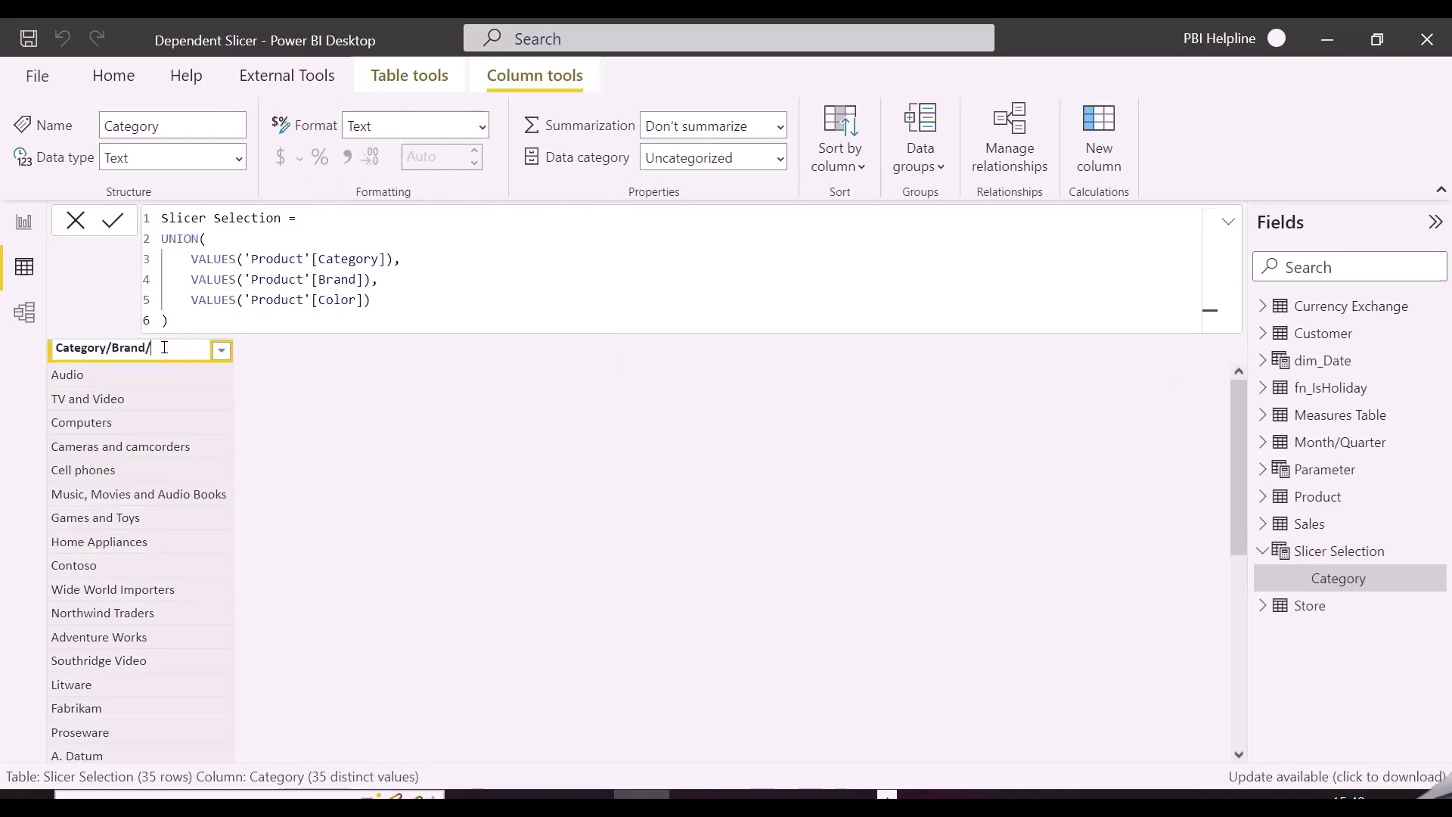
text(/Brand/Color)
key(Return)
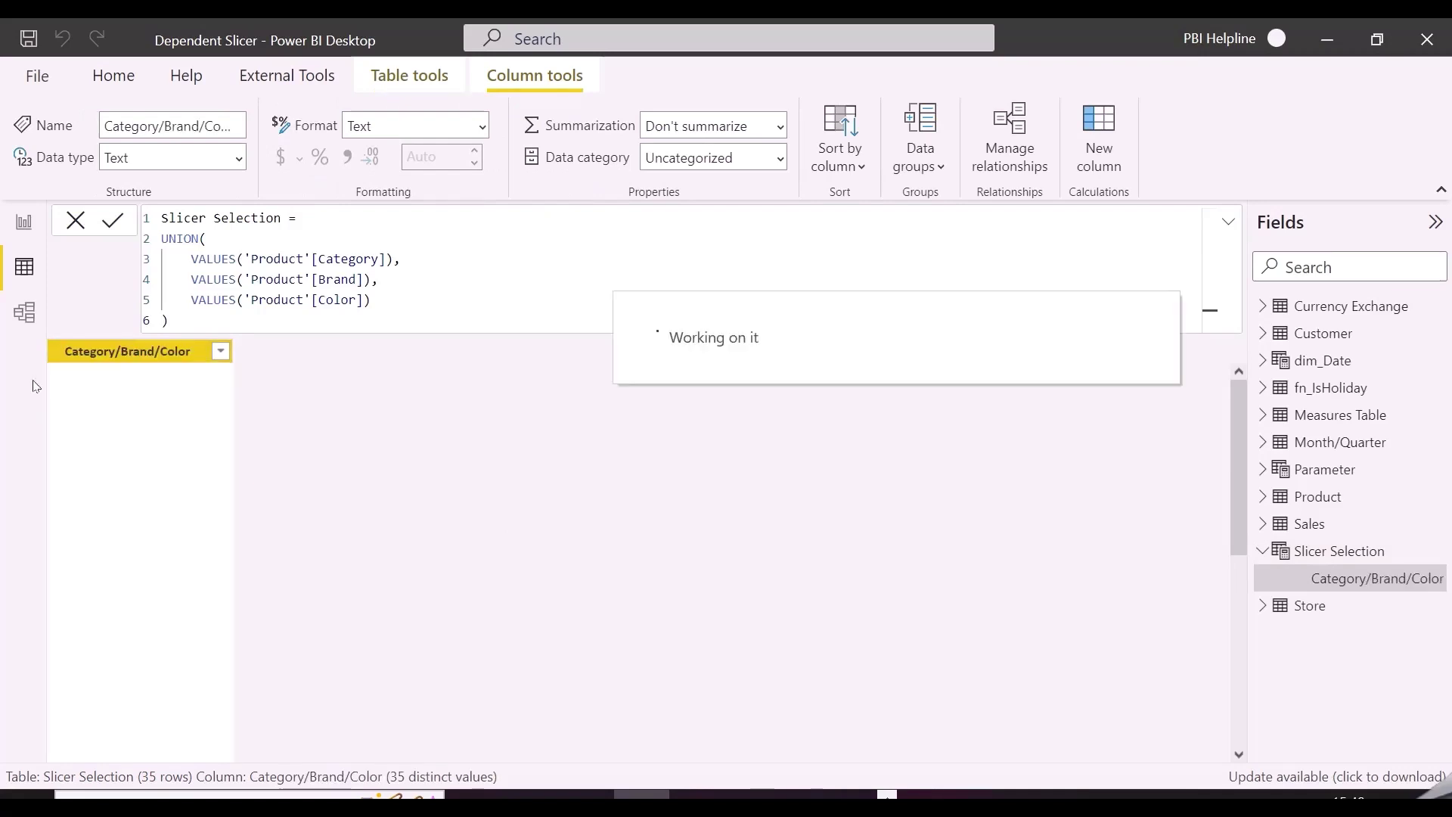
Start a Select Slicer column: IF Category/Brand/Color IN VALUES(Product Category), return "Category".
click(1099, 121)
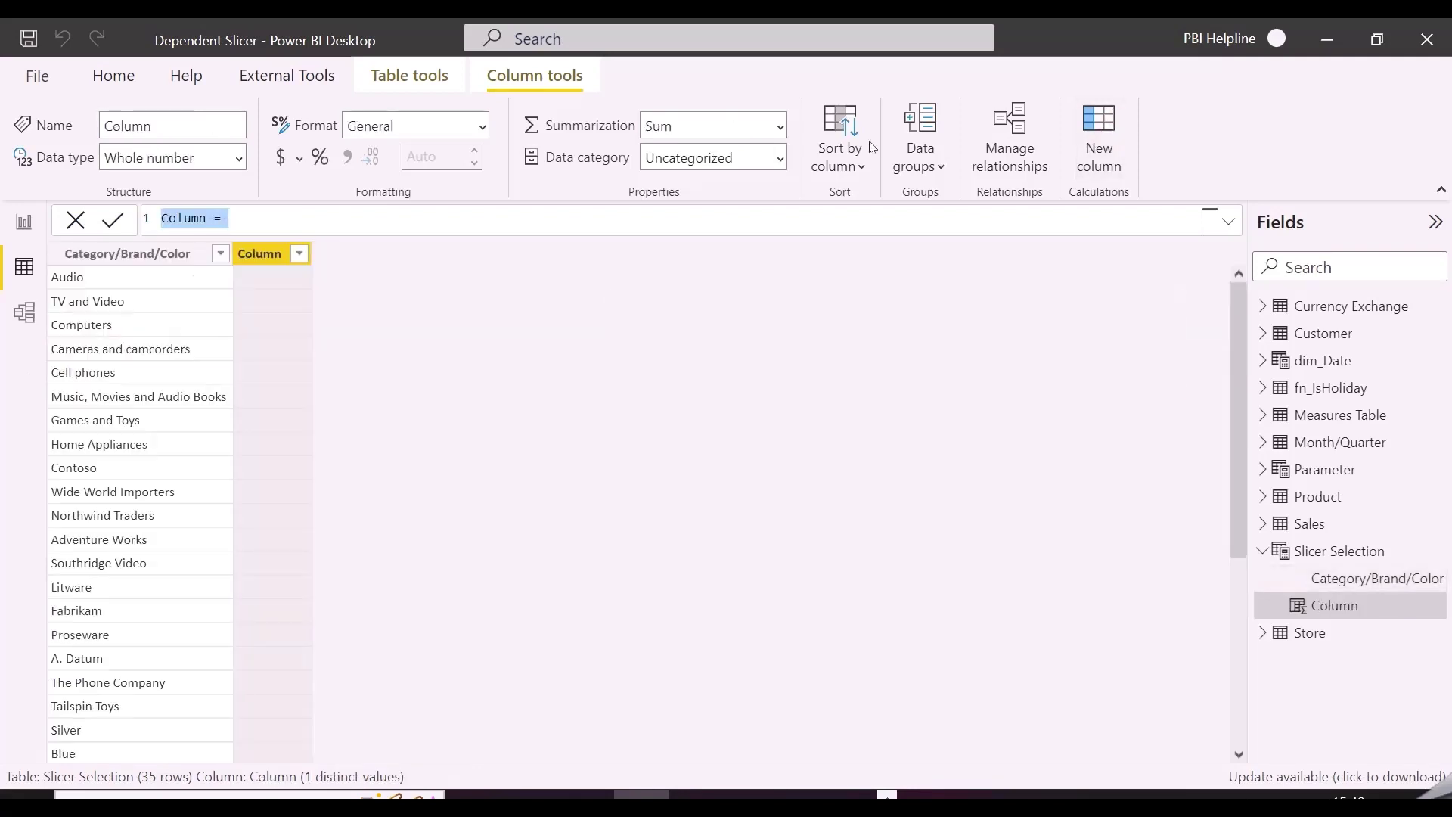
text(Select Slicer)
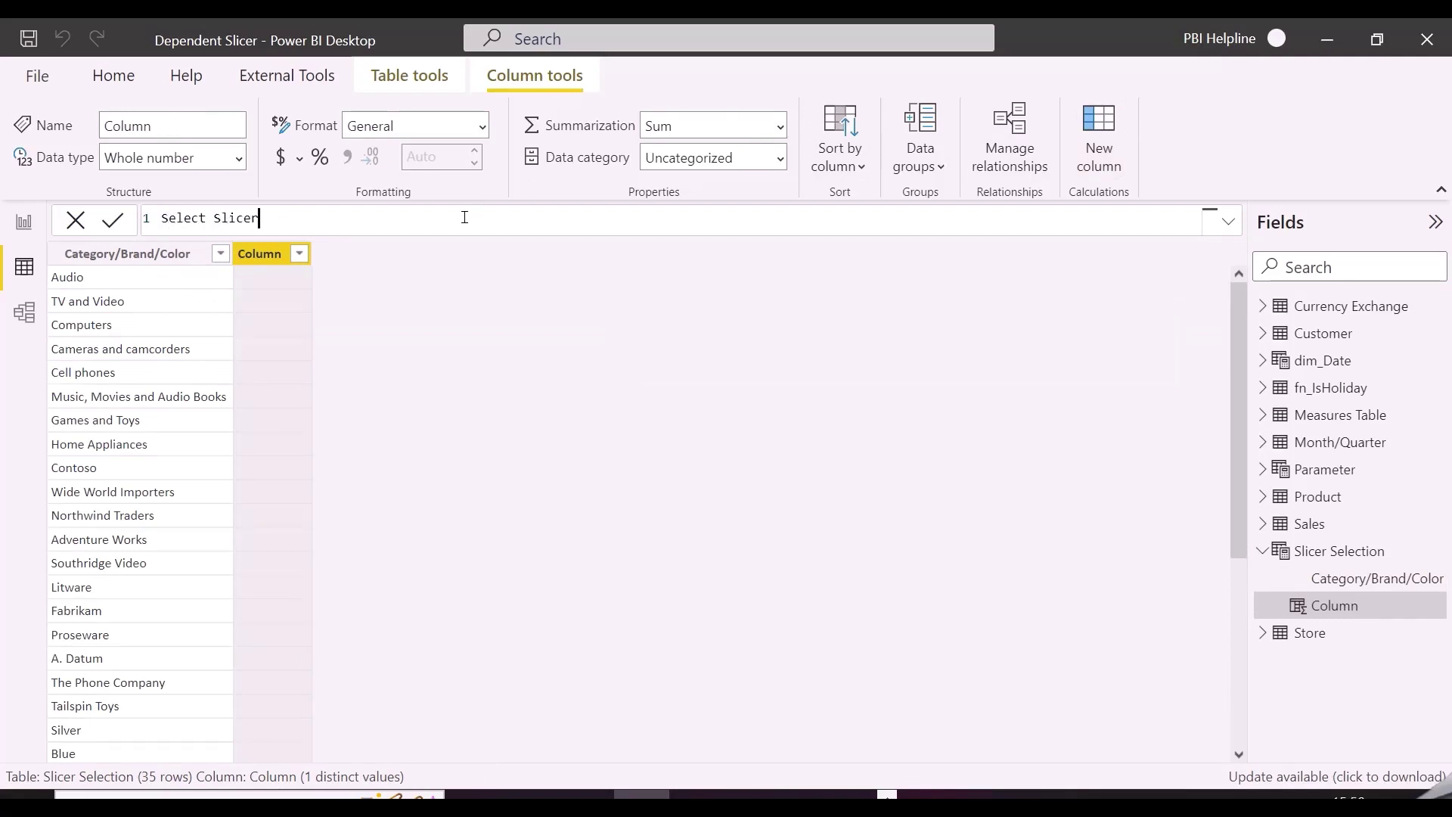
text( =)
key(shift+Return)
text(IF()
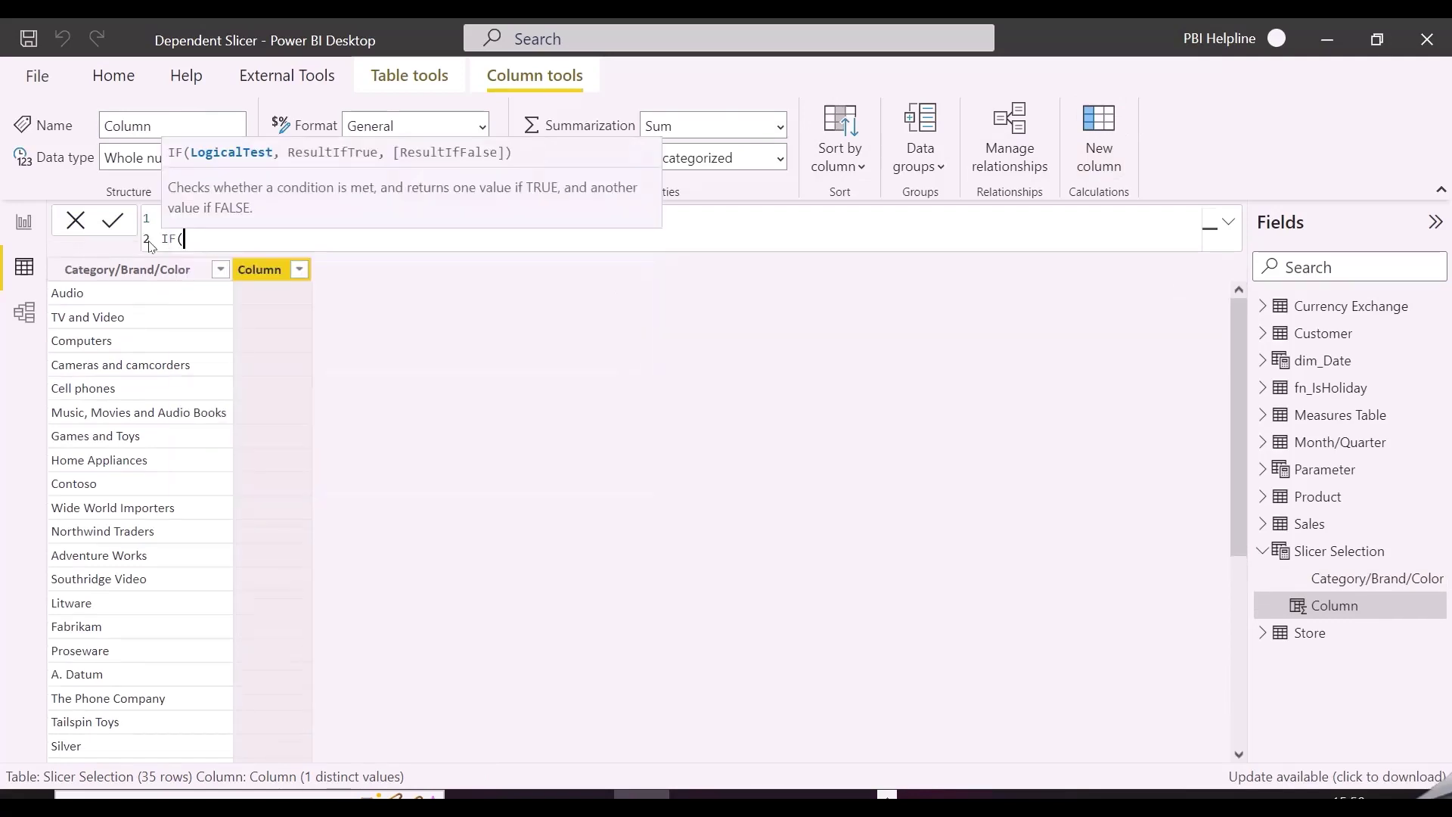
key(shift+Return)
text(CATEGORY)
key(Tab)
key(shift+Return)
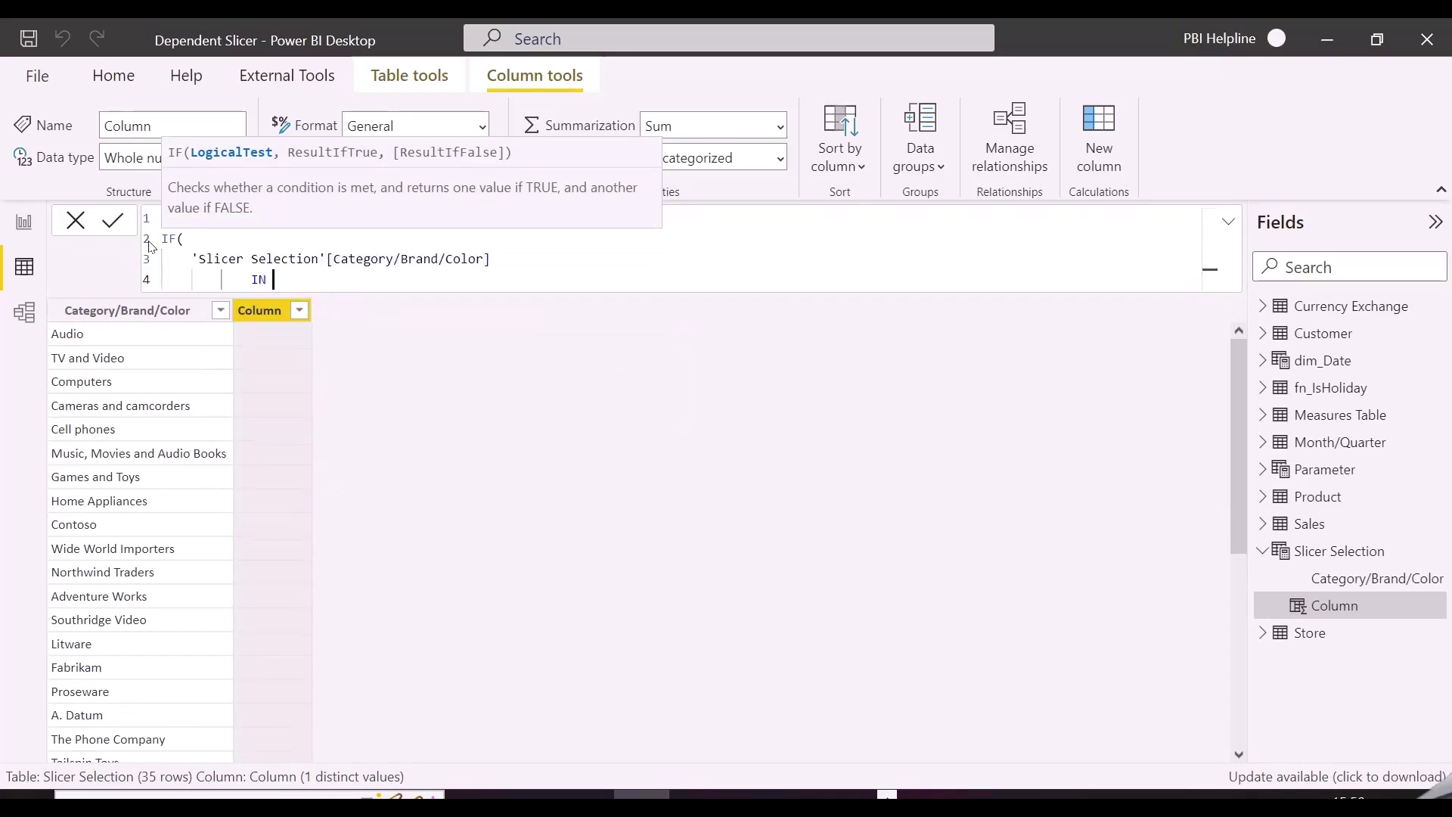
text(IN values)
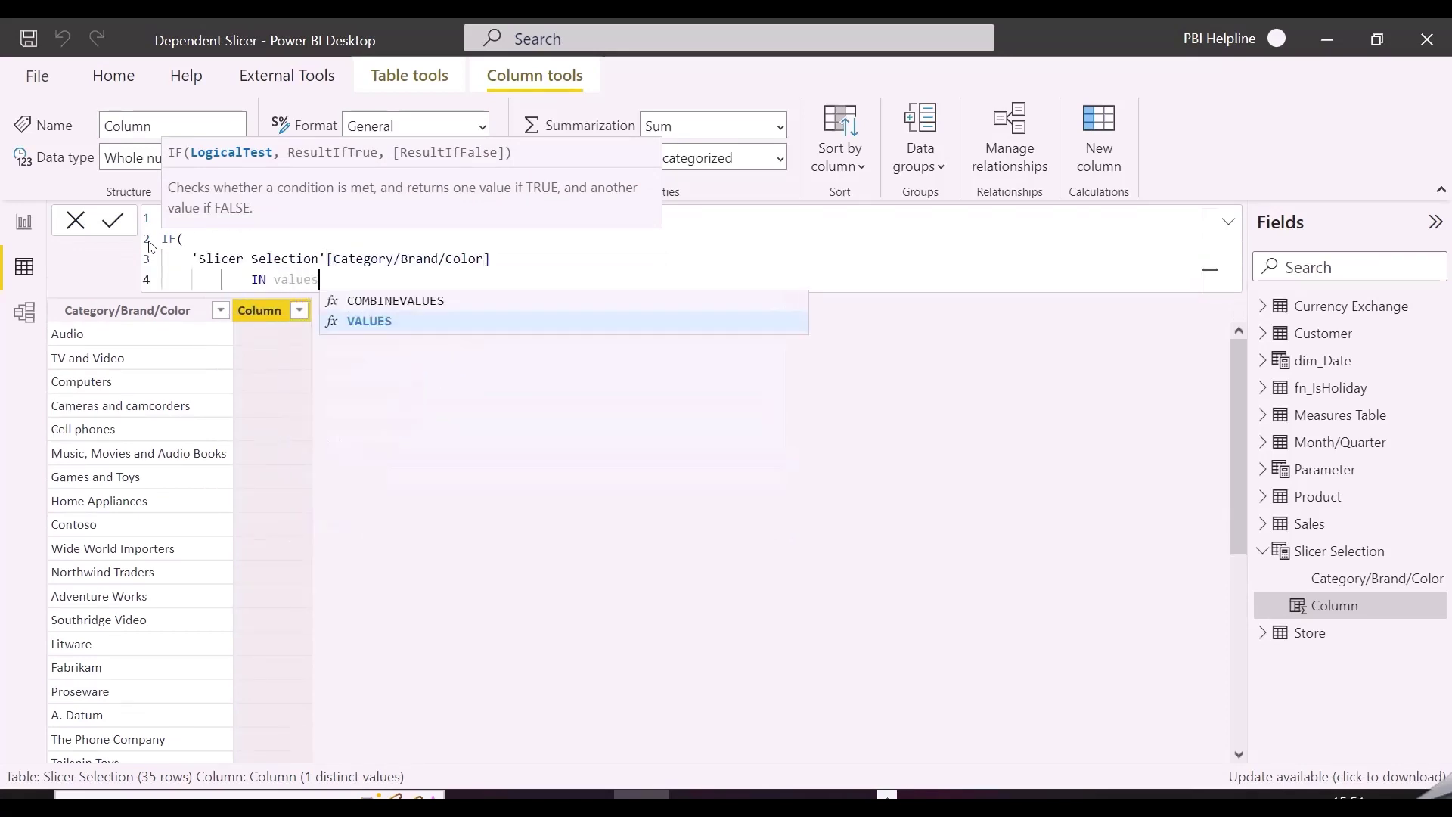
key(Tab)
text(cat)
key(Down)
key(Tab)
text(),)
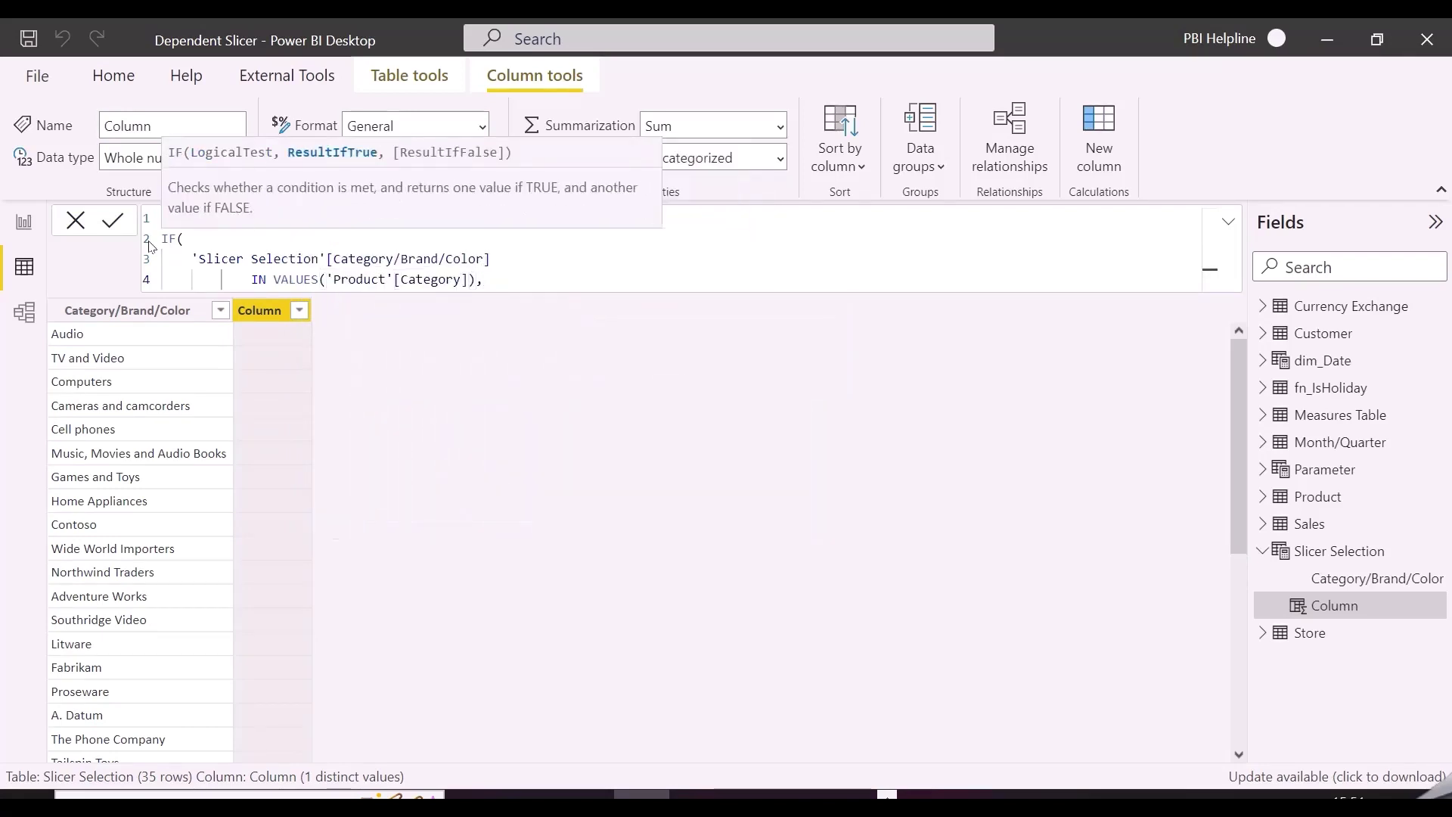
text( "Category",)
Add a nested IF returning "Brand" for Product Brand values, otherwise "Color".
key(shift+Return)
text(IF()
key(shift+Return)
text(cate)
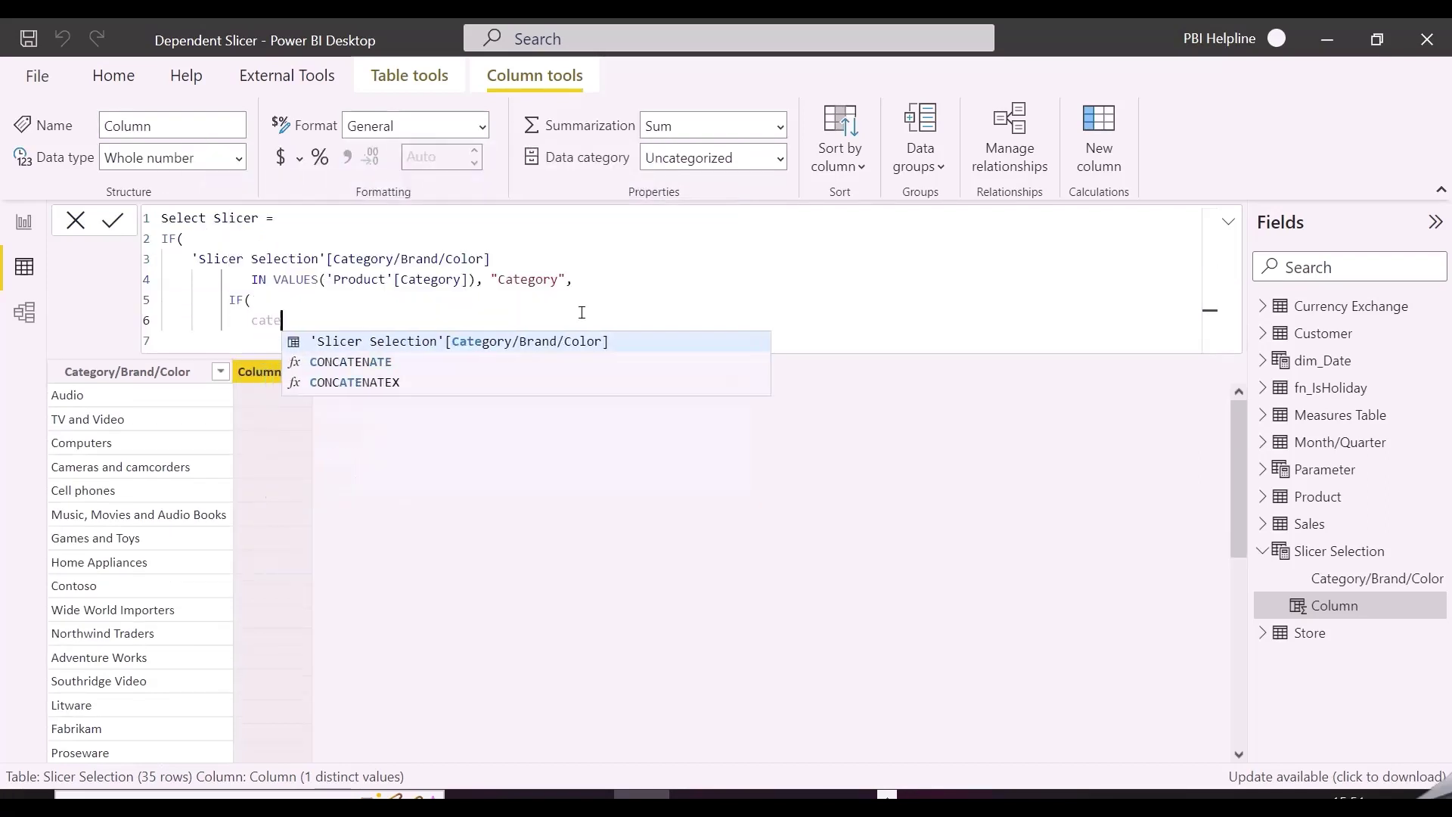
key(Tab)
key(shift+Return)
text(IN values)
key(Tab)
key(shift+Return)
text(brand)
key(Tab)
text(), )
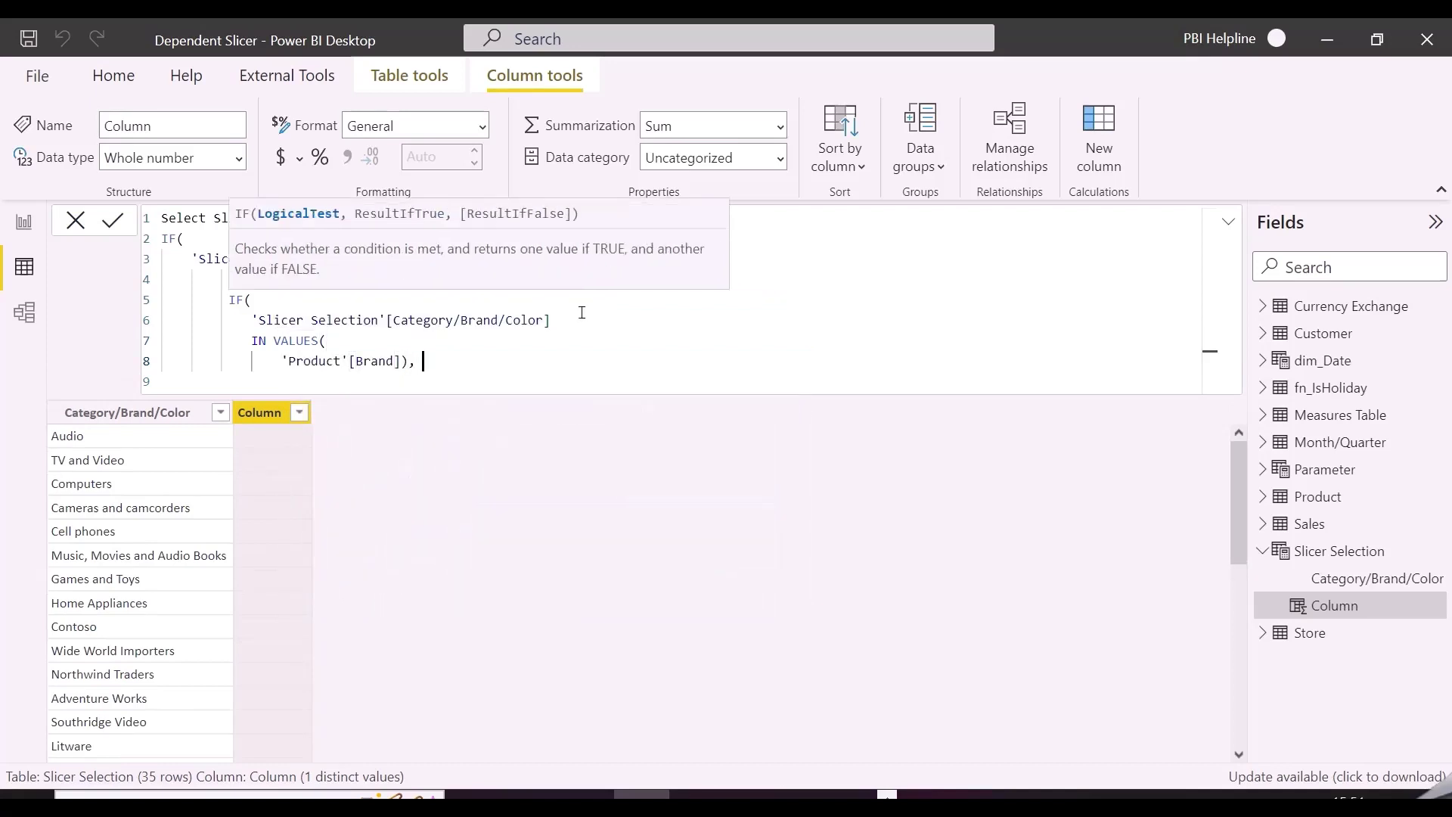
text("Brand", "Color")
Close the parentheses, commit the Select Slicer column, and switch to Model view.
key(Down)
text())
key(shift+Return)
text())
key(Return)
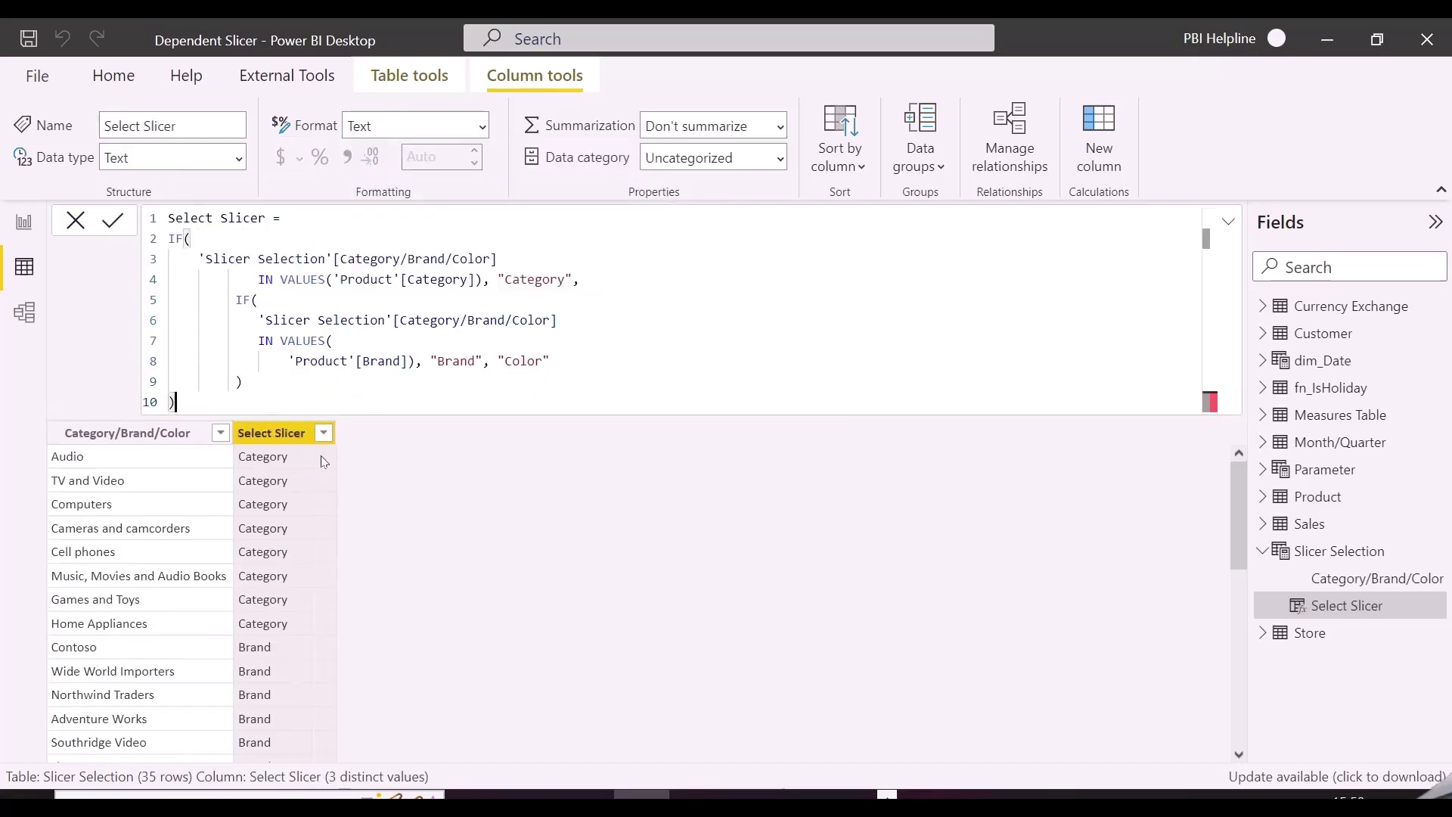
click(1228, 221)
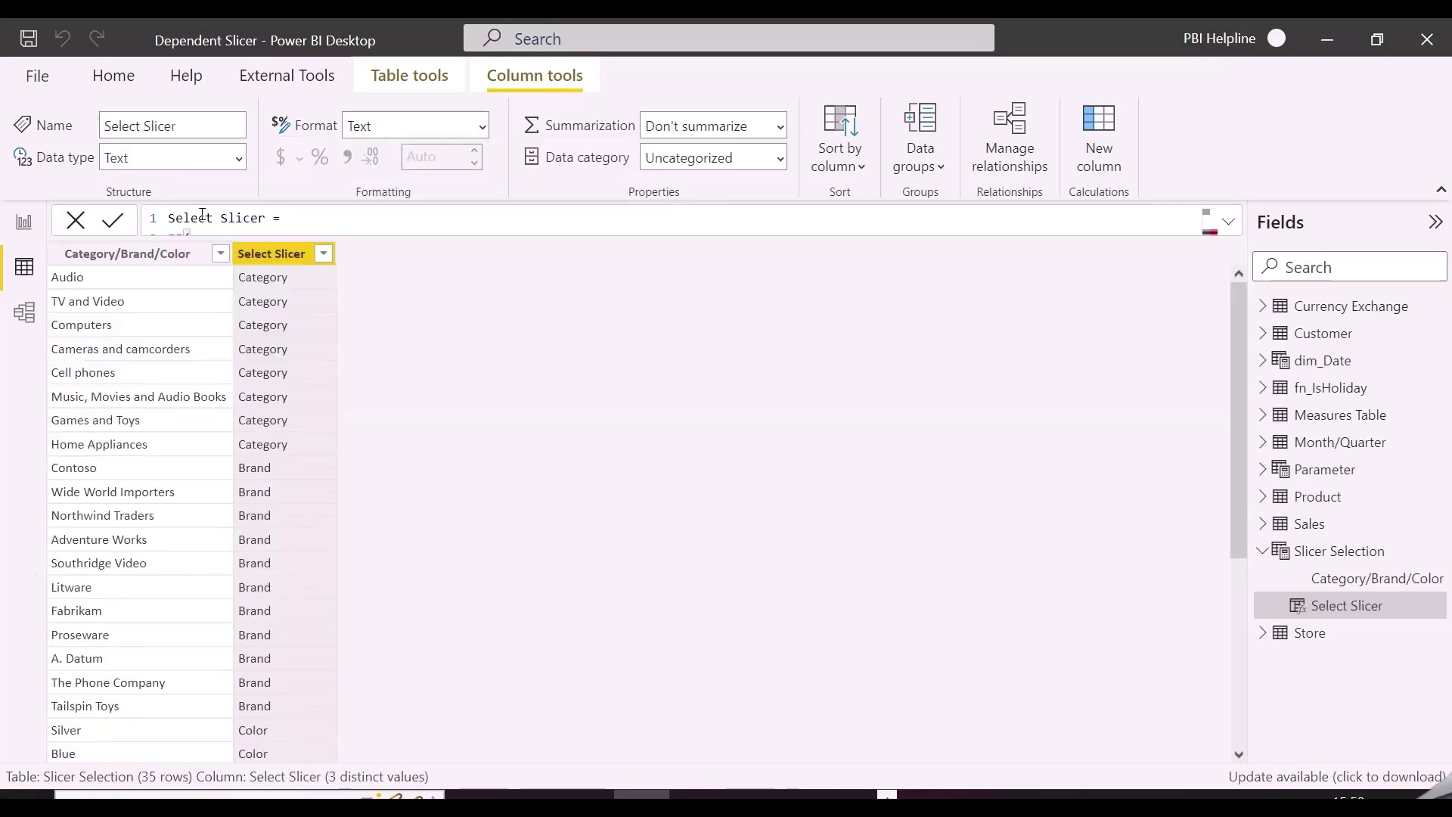
click(23, 313)
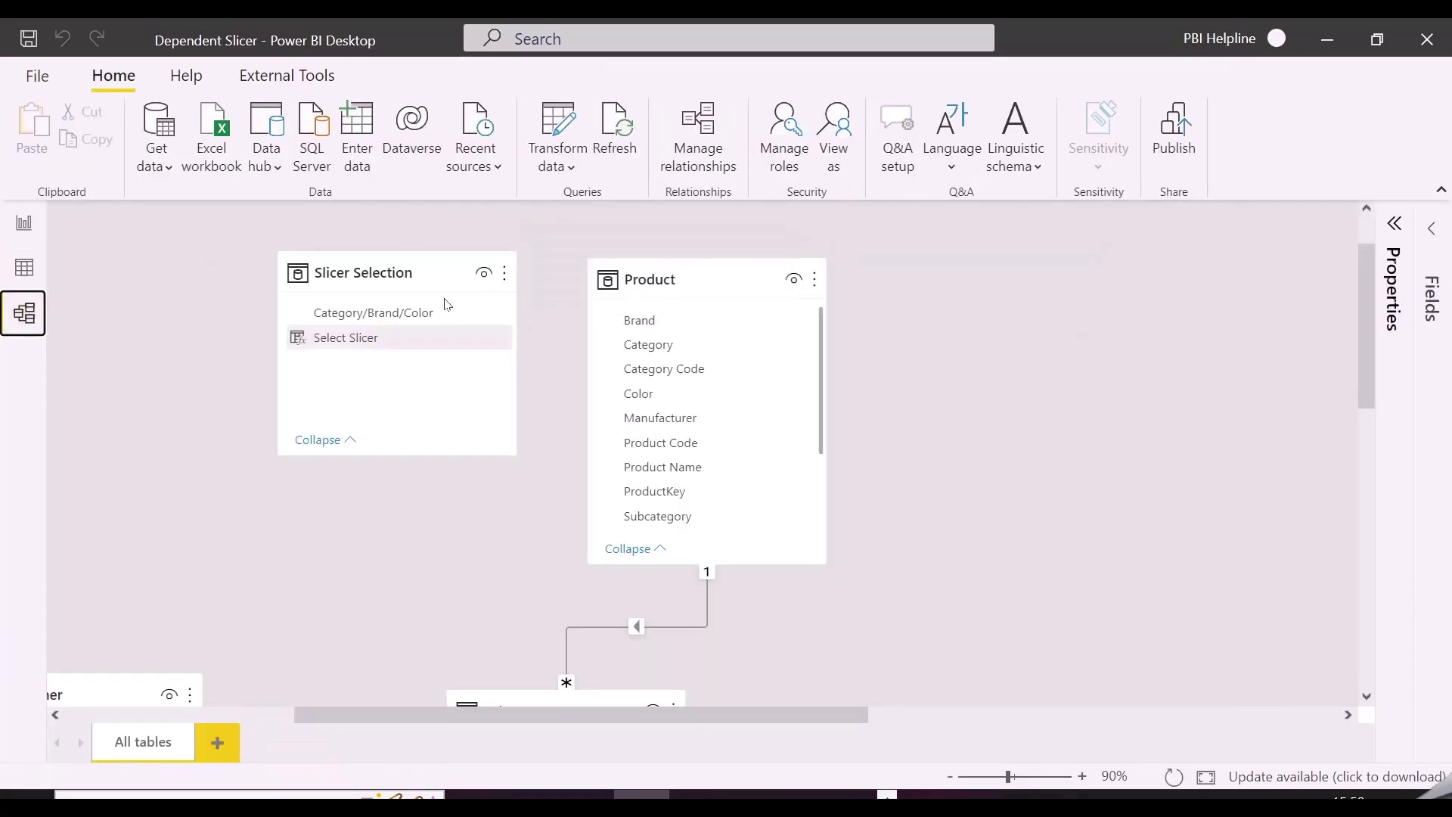
Relate Category/Brand/Color to Product's Category, Brand and Color, then return to Page 3.
drag(415, 314, 662, 347)
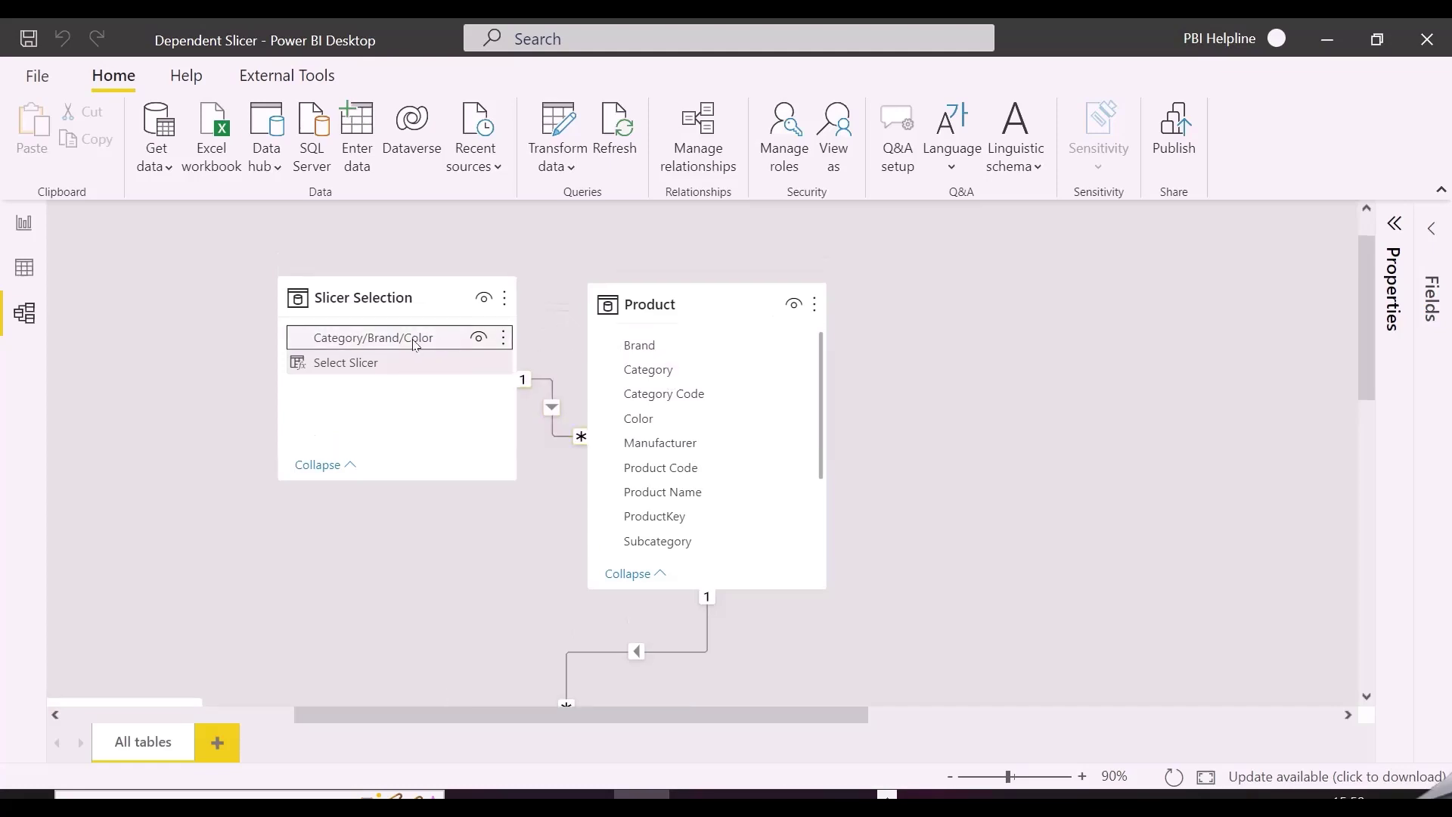
drag(412, 333, 642, 345)
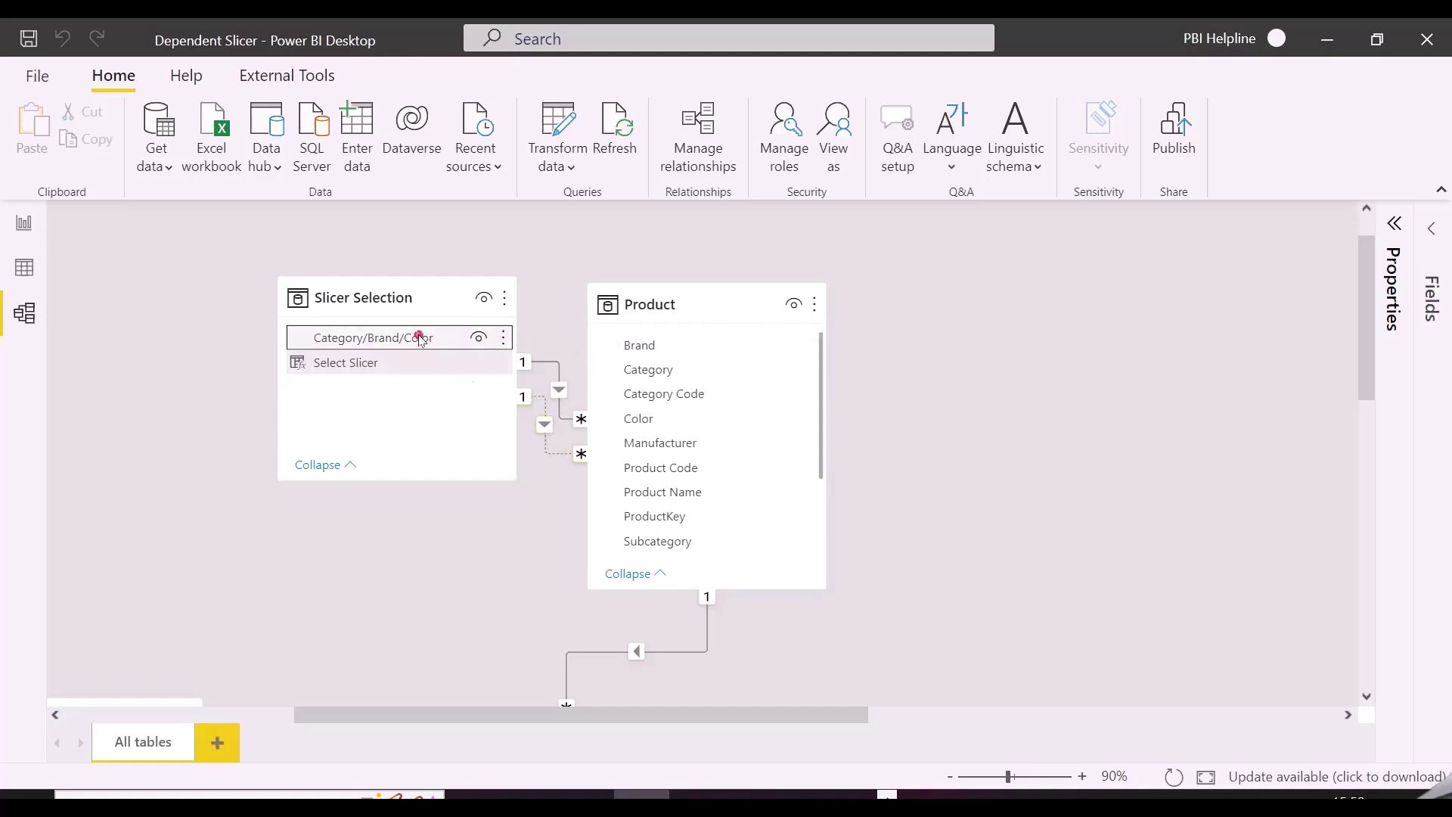
drag(421, 338, 648, 420)
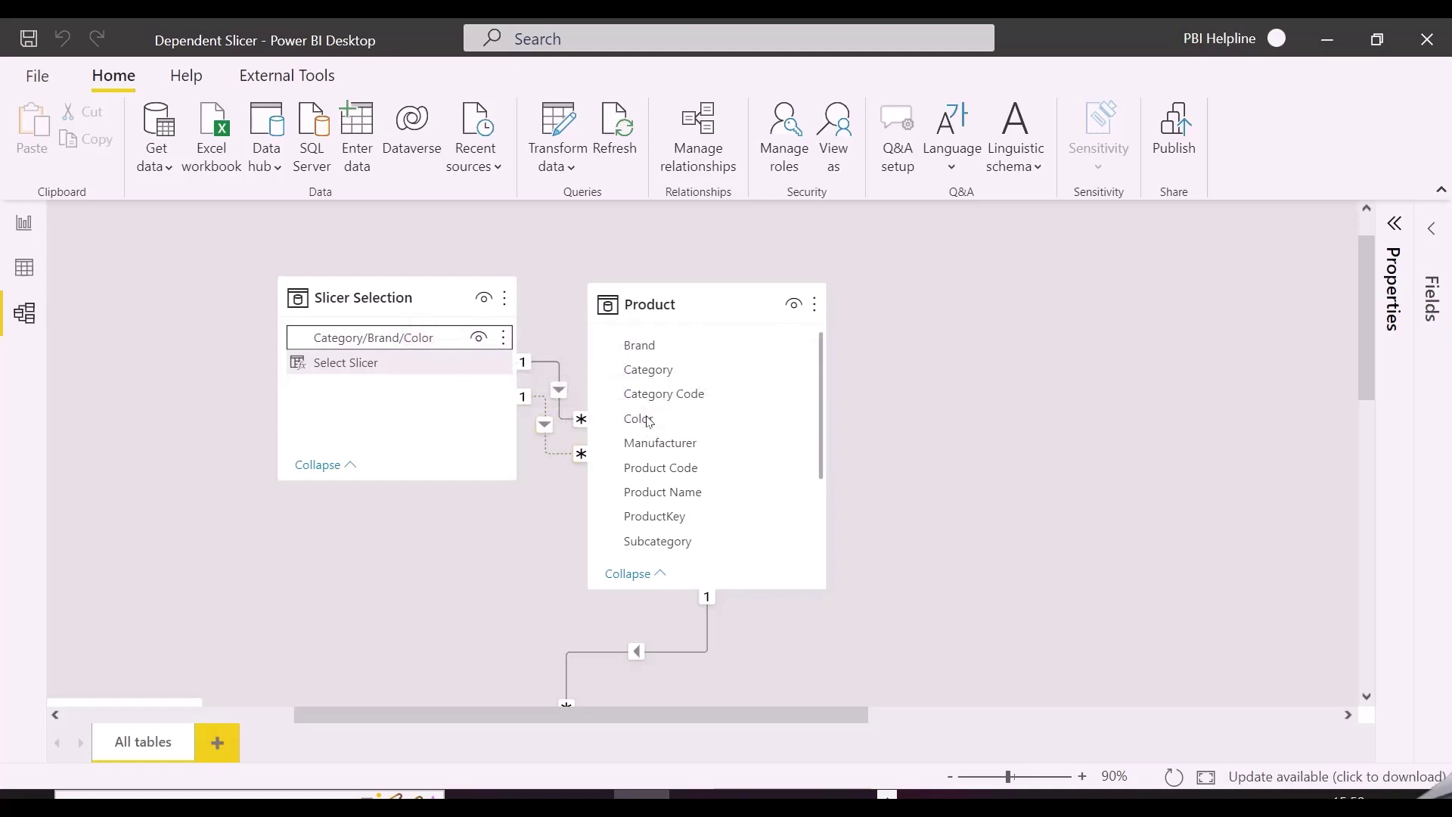
drag(379, 292, 295, 288)
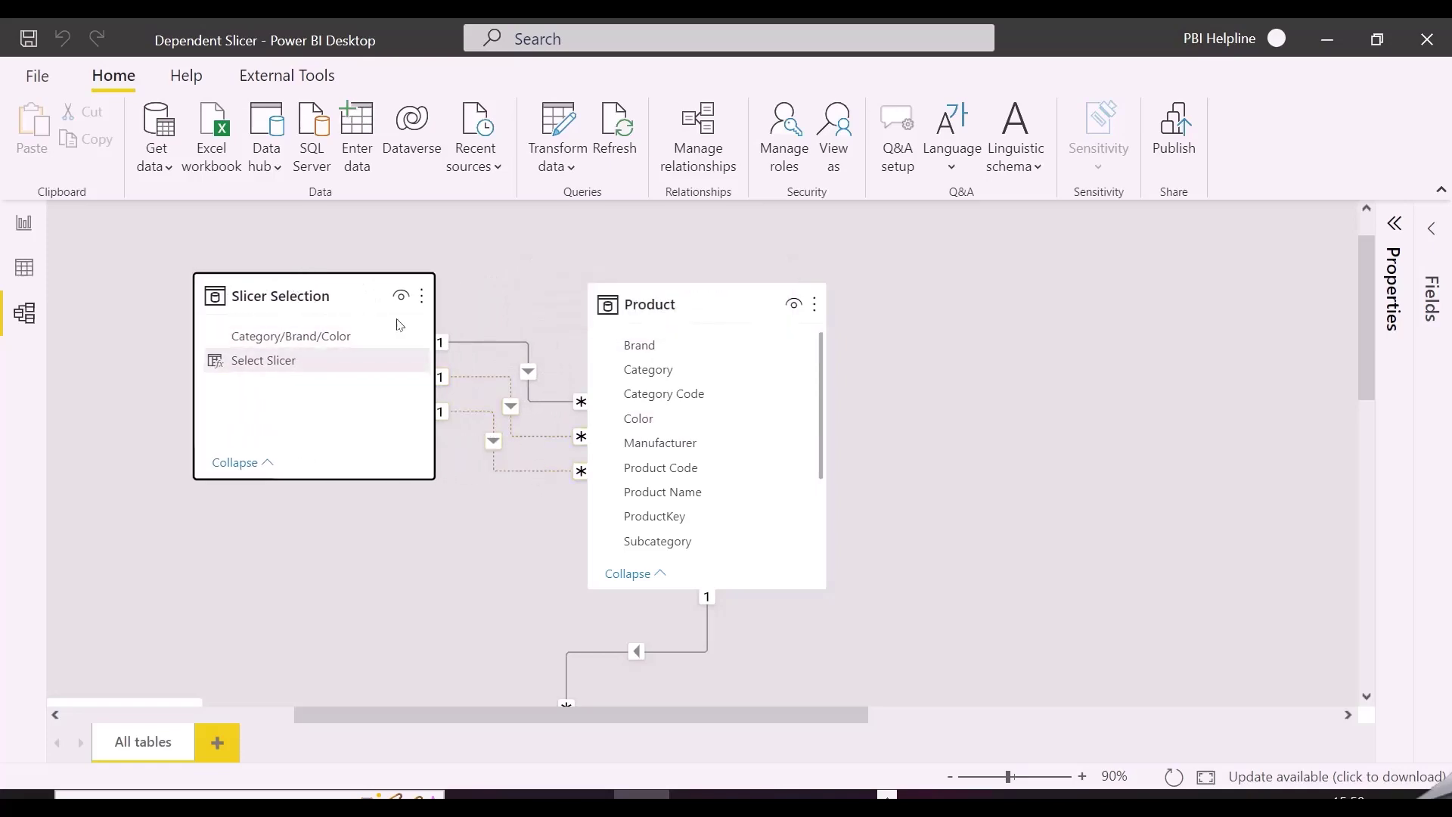
click(34, 232)
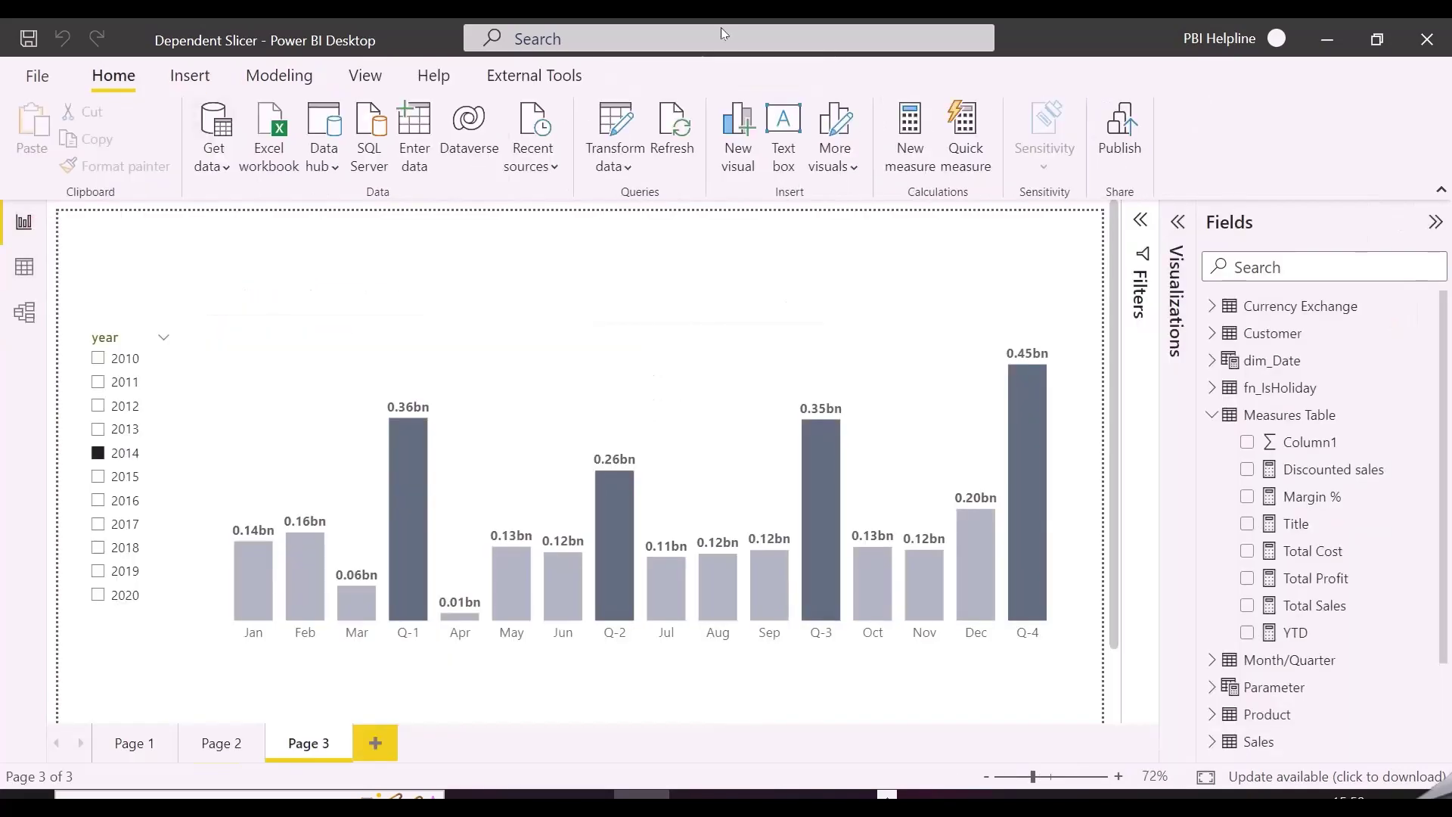
Add a horizontal Select Slicer button slicer sized to one row above the chart.
click(1205, 418)
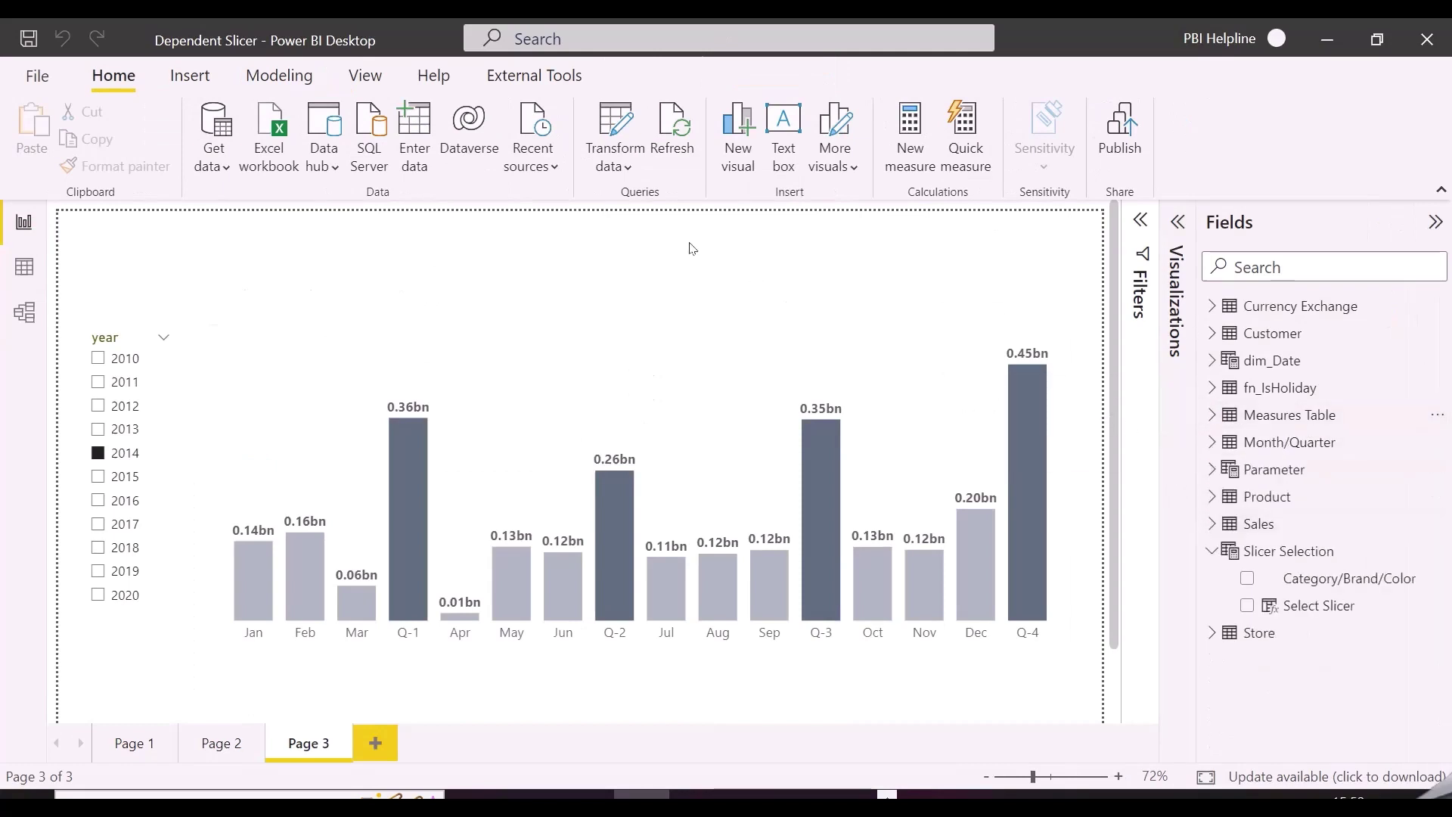
click(1189, 473)
click(1053, 468)
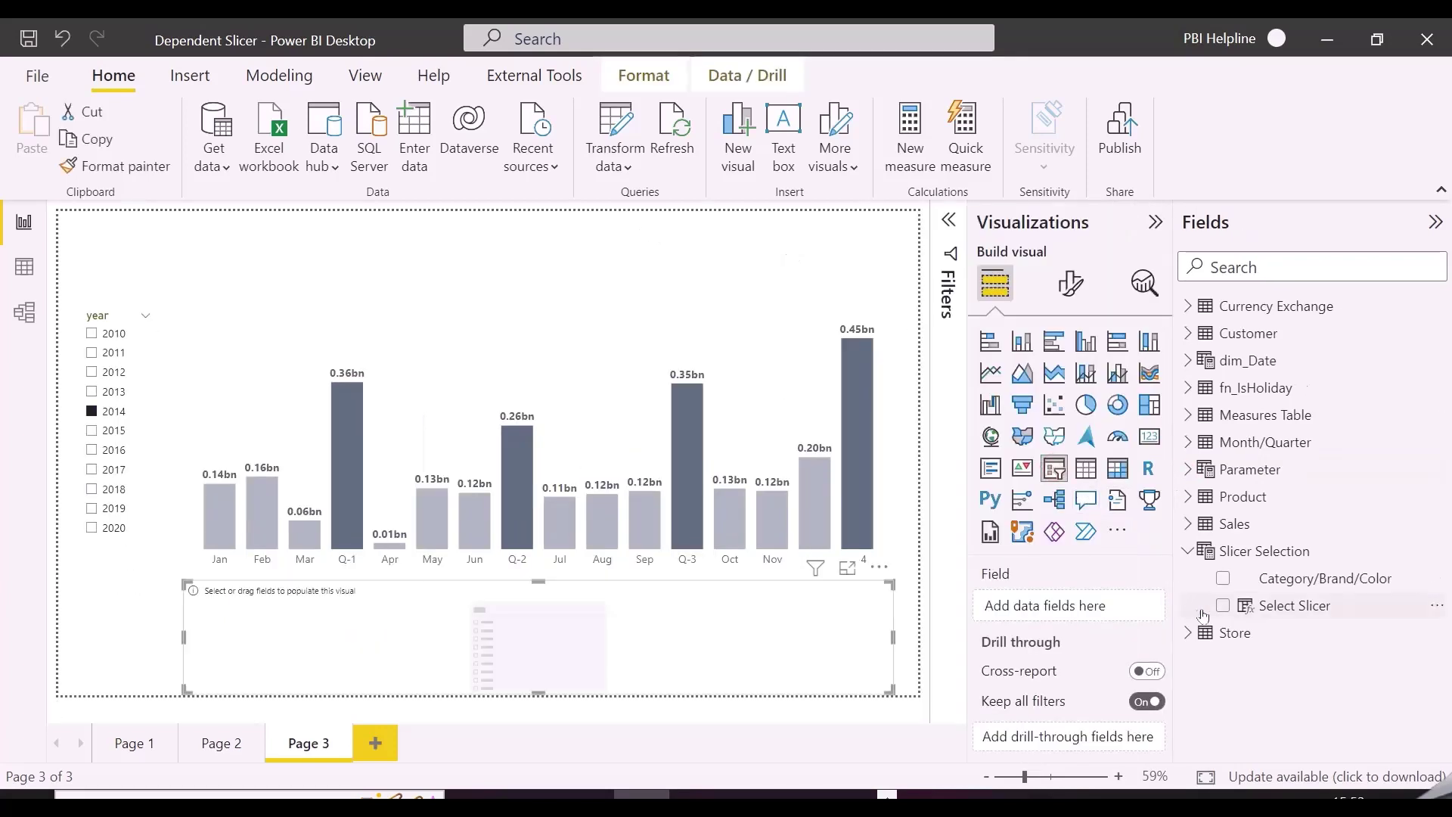
click(1224, 605)
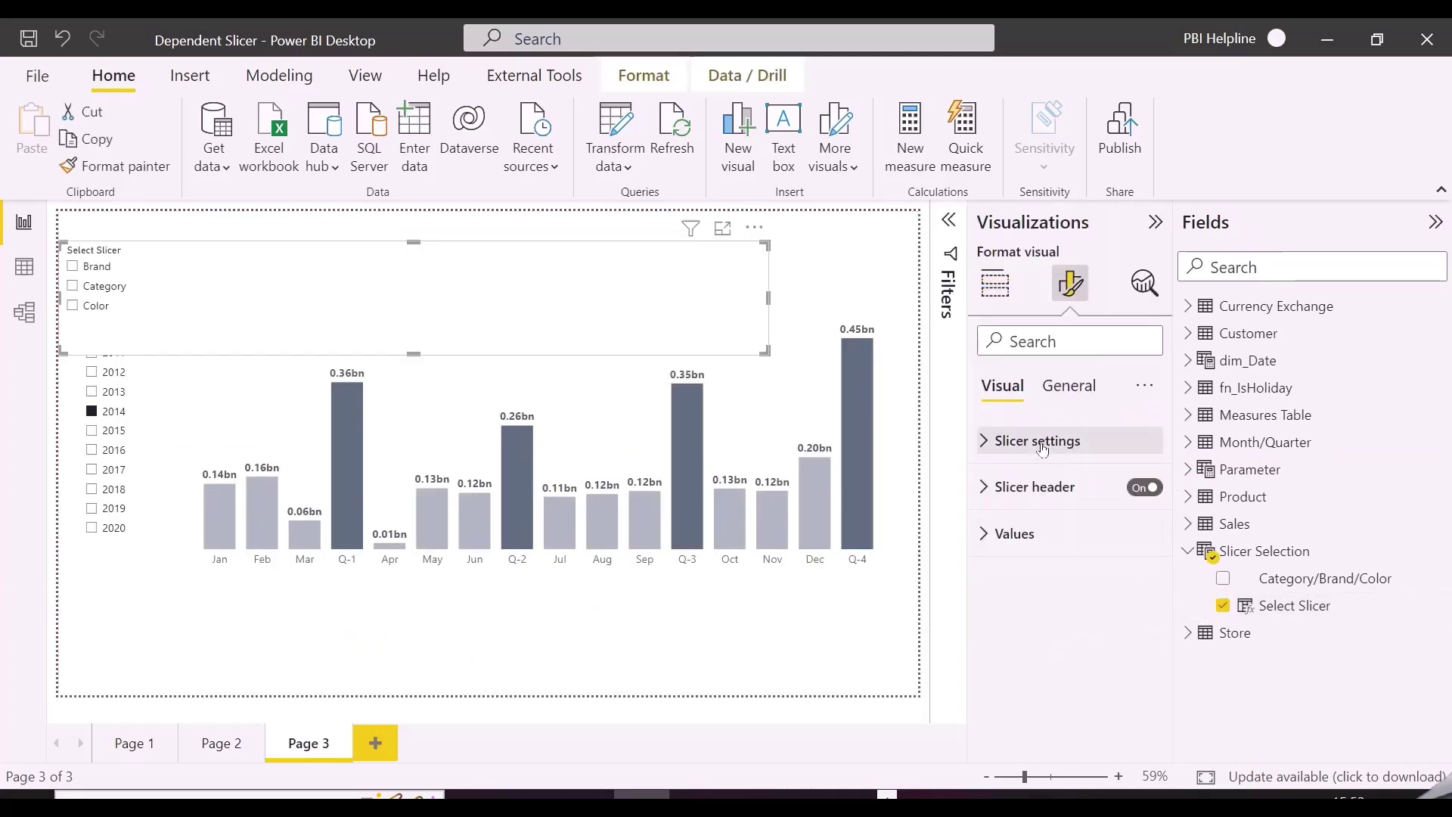
click(1038, 441)
click(1066, 544)
click(1042, 596)
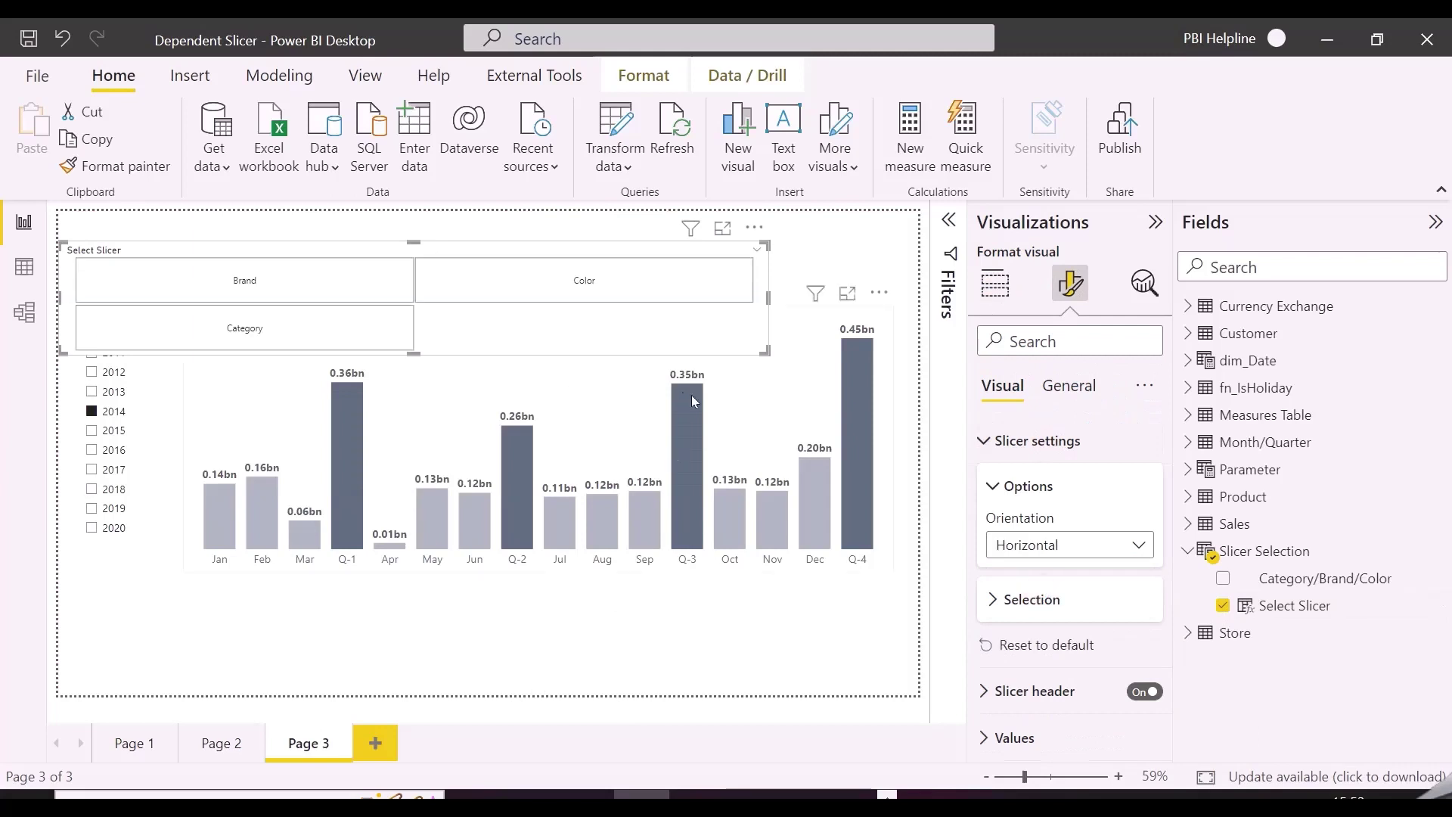
drag(765, 350, 461, 265)
click(1069, 386)
Add a Category/Brand/Color dropdown slicer, narrowed and placed beside the buttons.
click(1155, 222)
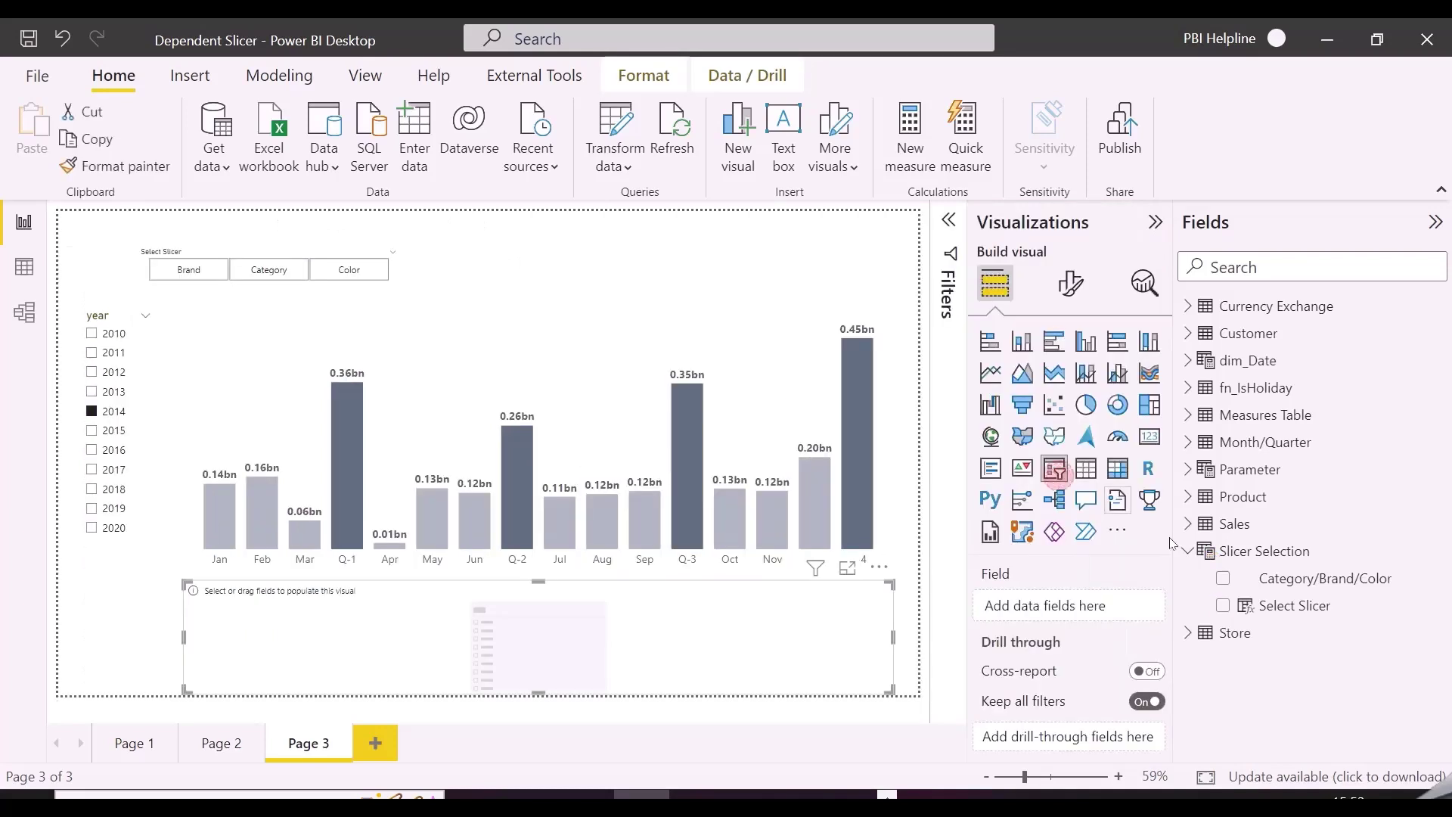
click(1223, 578)
click(884, 588)
click(847, 570)
drag(893, 637, 417, 638)
drag(296, 680, 607, 262)
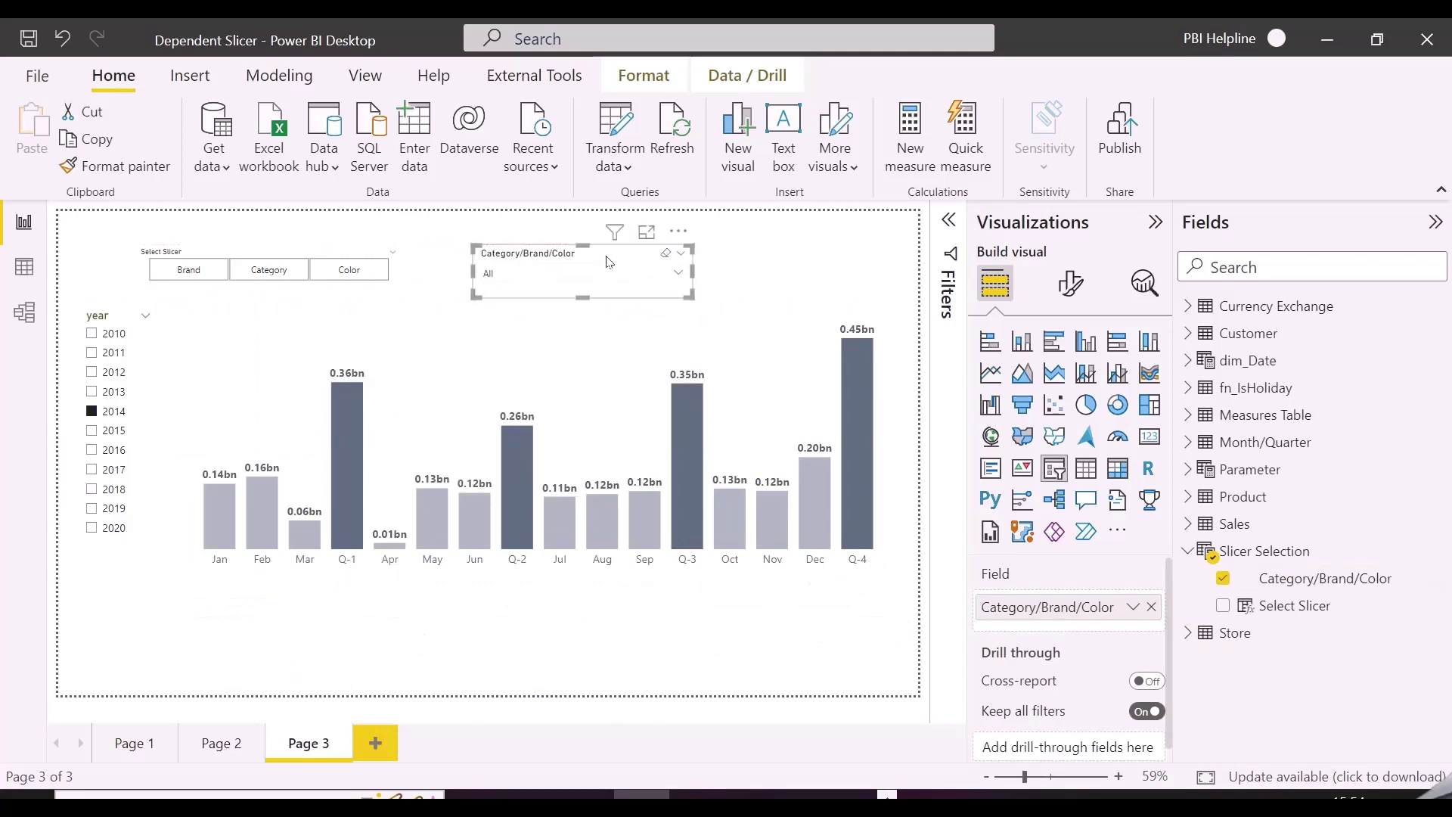
click(1156, 222)
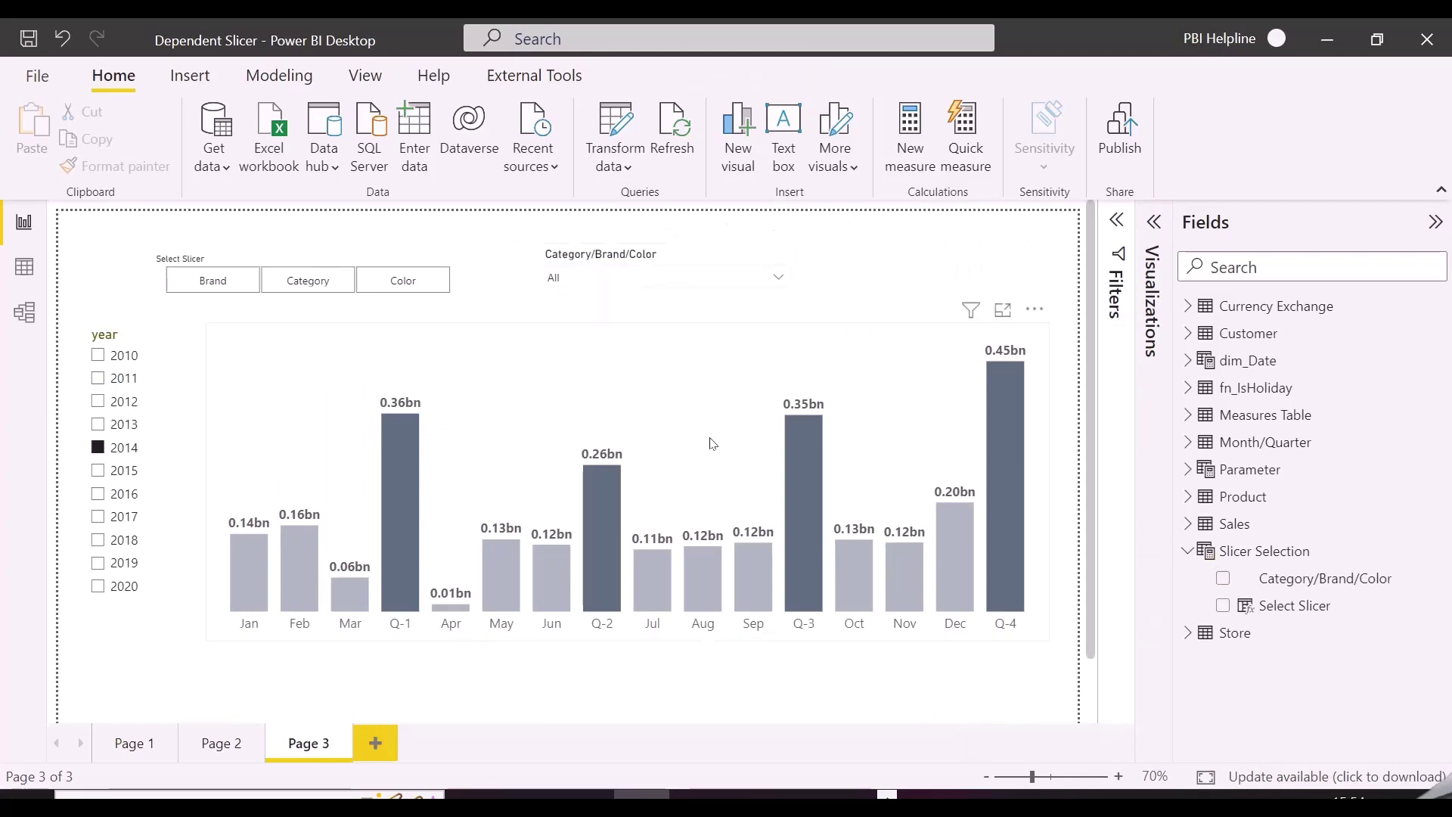
Test the Brand, Category and Color buttons, leaving Brand selected.
click(234, 282)
click(301, 280)
click(446, 283)
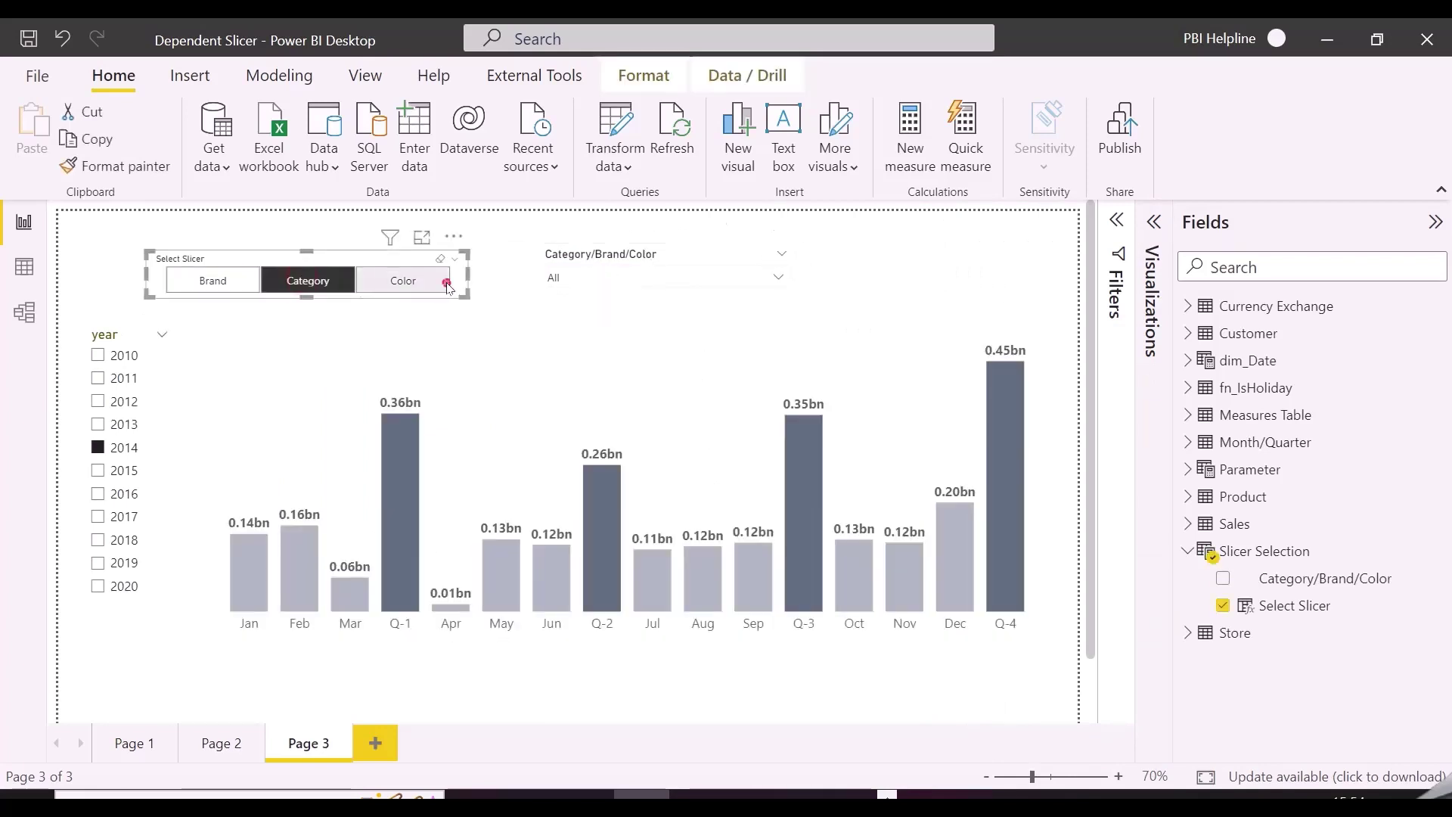
click(225, 282)
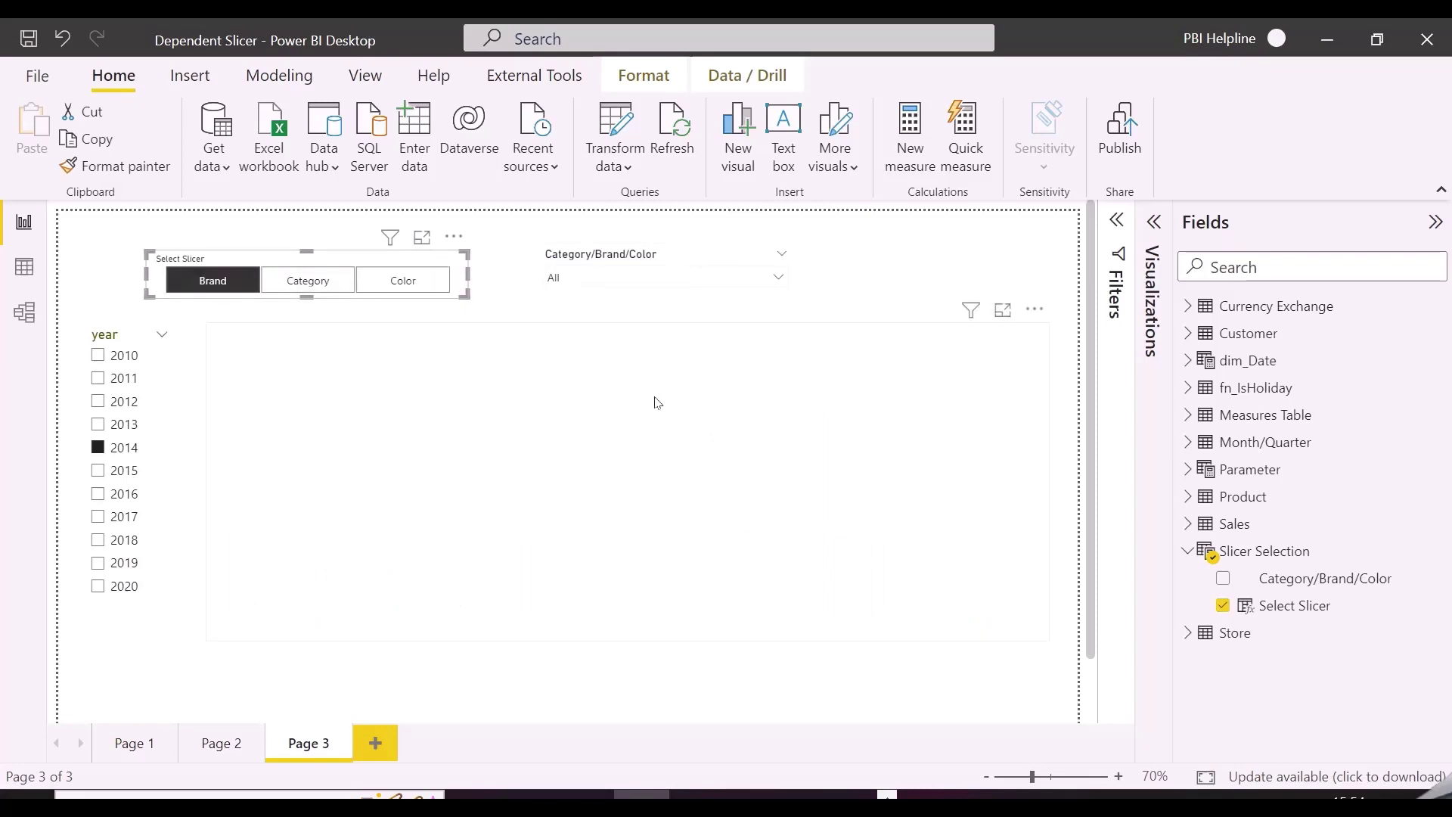
Start a new measure 'New Total Sales =' in Measures Table, opening a SWITCH( expression.
click(627, 325)
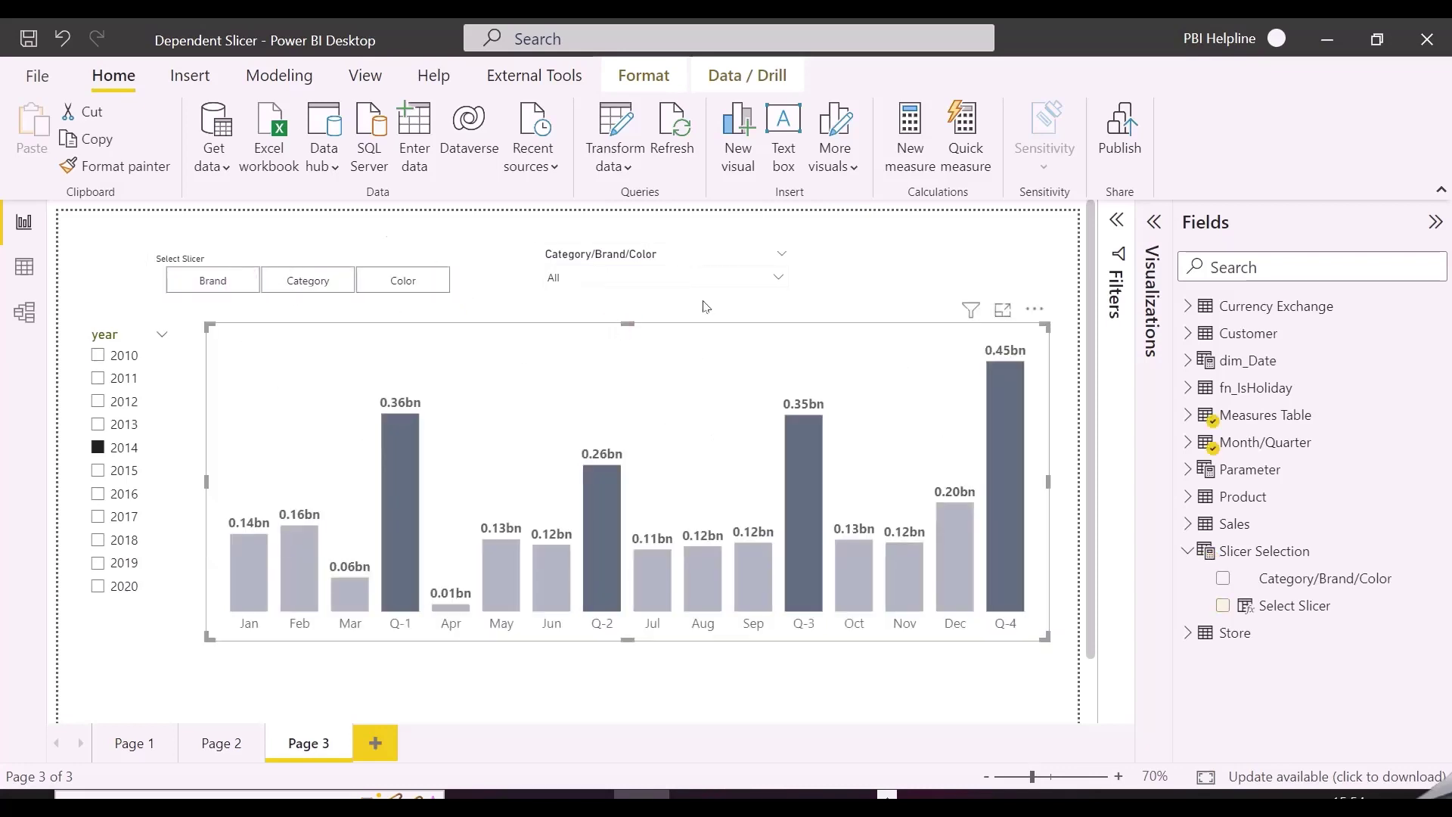
click(1186, 416)
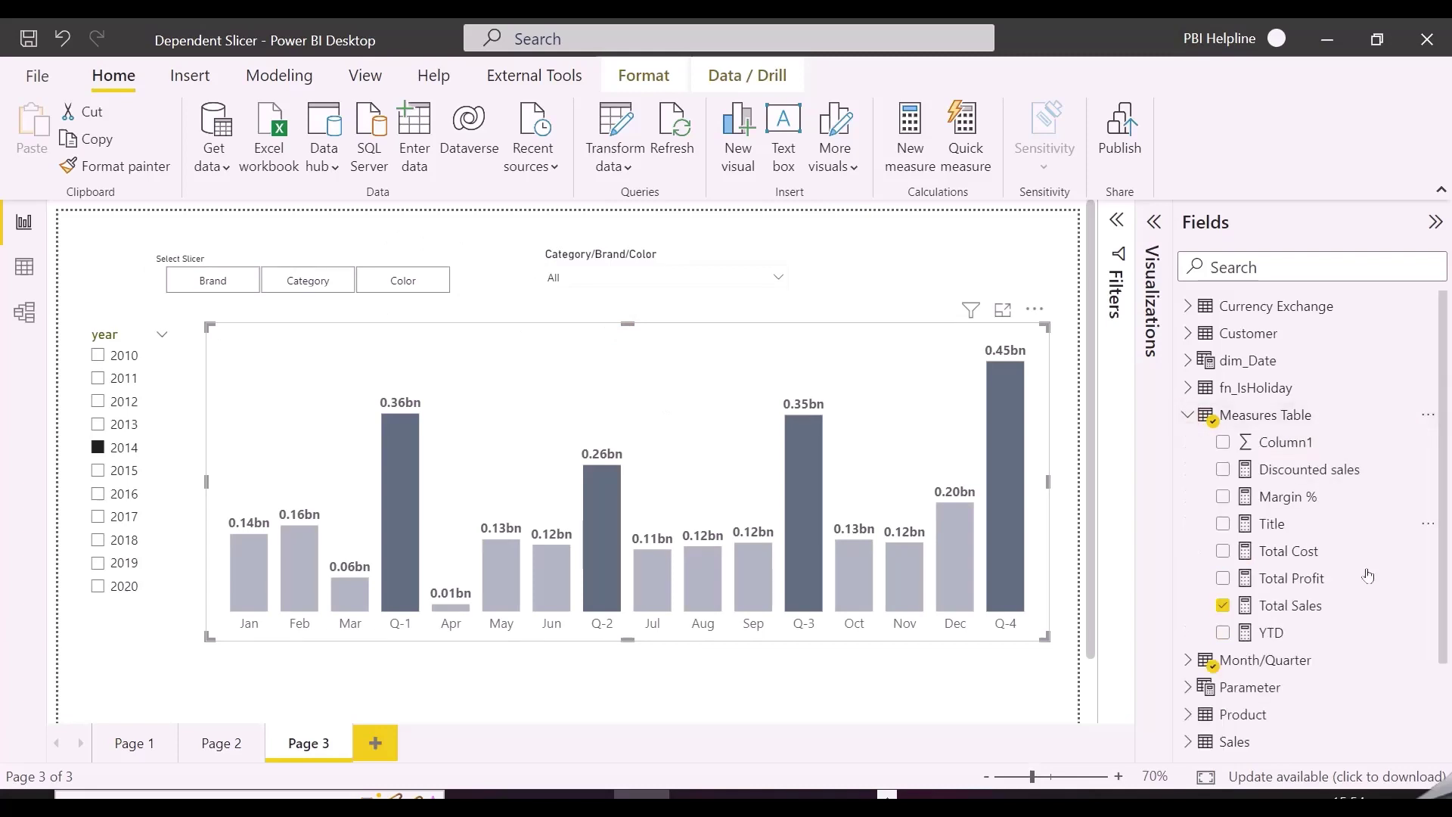
right_click(1271, 417)
click(1141, 27)
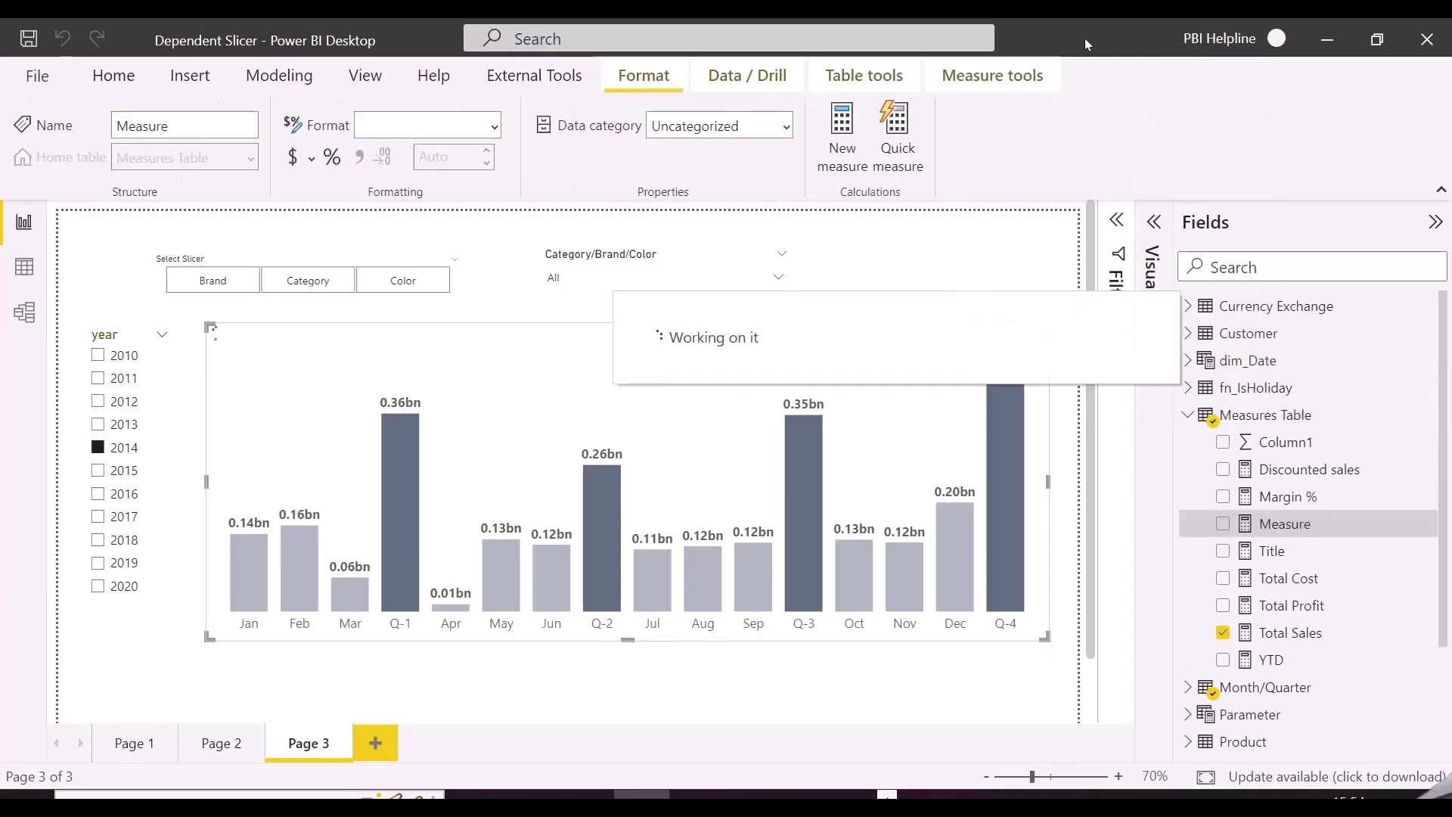
text(New Total Sales =)
key(shift+Return)
text(SWITCH()
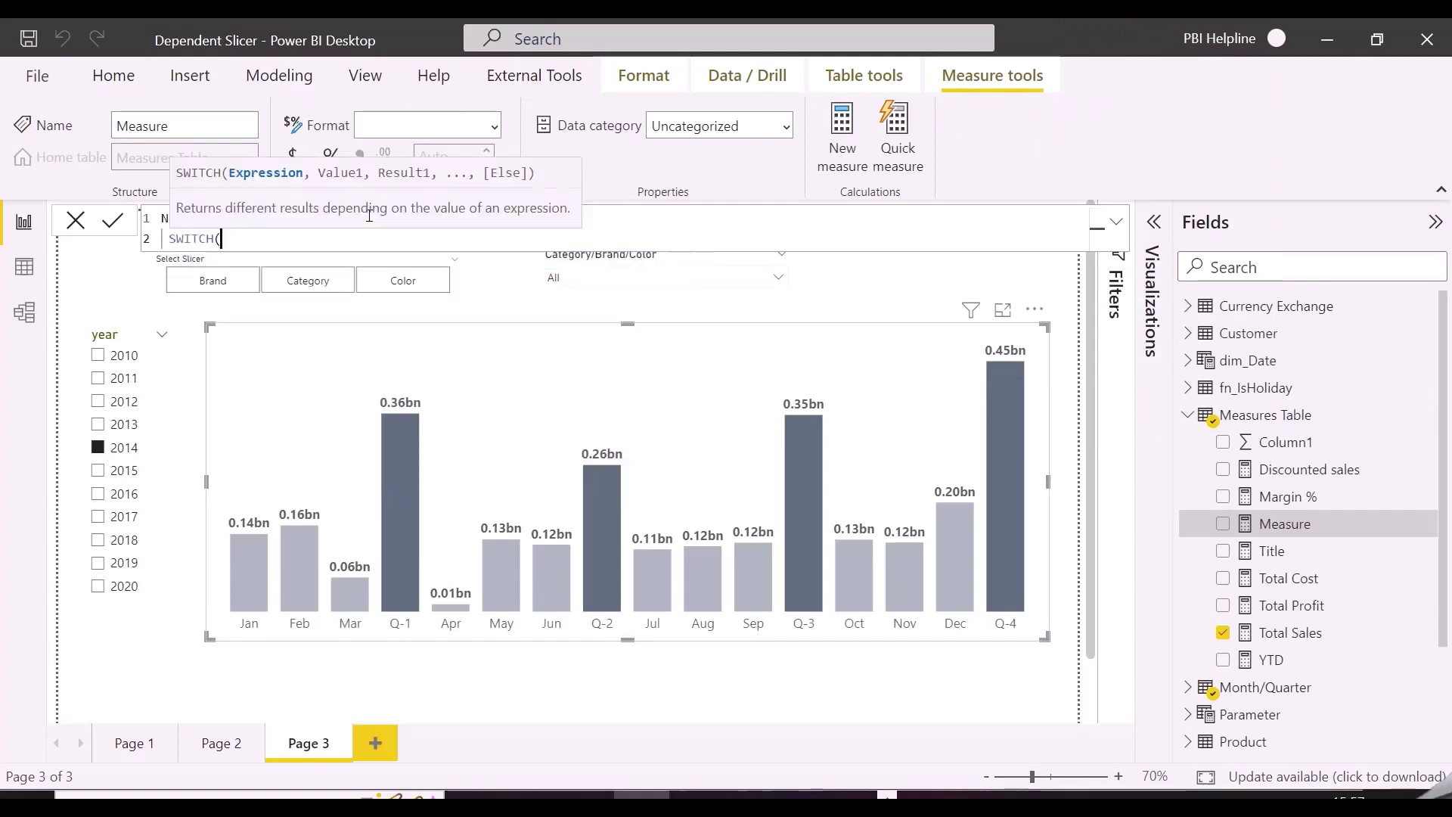
key(shift+Return)
Make SELECTEDVALUE('Slicer Selection'[Select Slicer]) the SWITCH expression.
text(SELECTED)
key(Down)
key(Tab)
key(shift+Return)
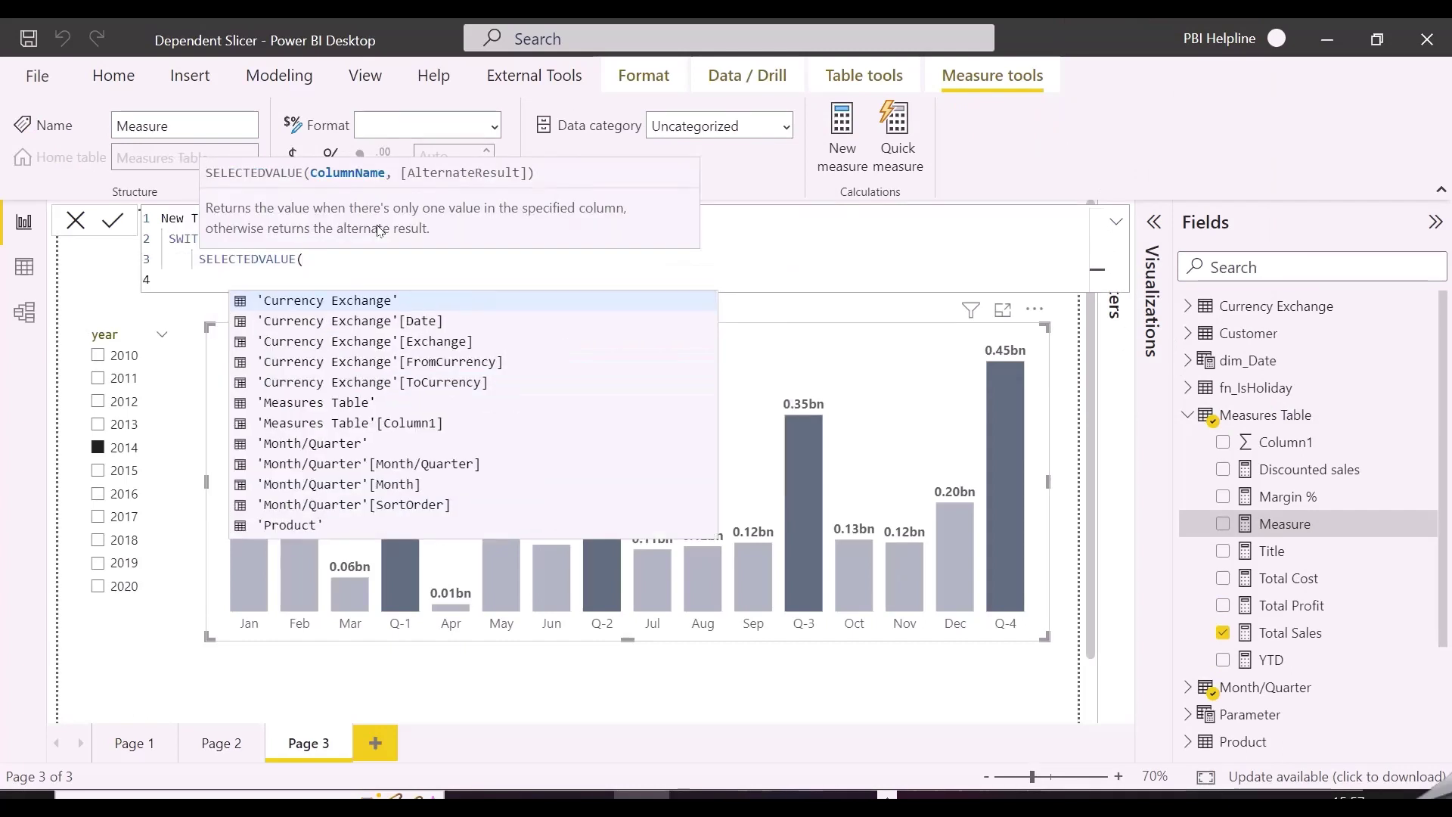
text(sl)
key(Down)
key(Down)
key(Tab)
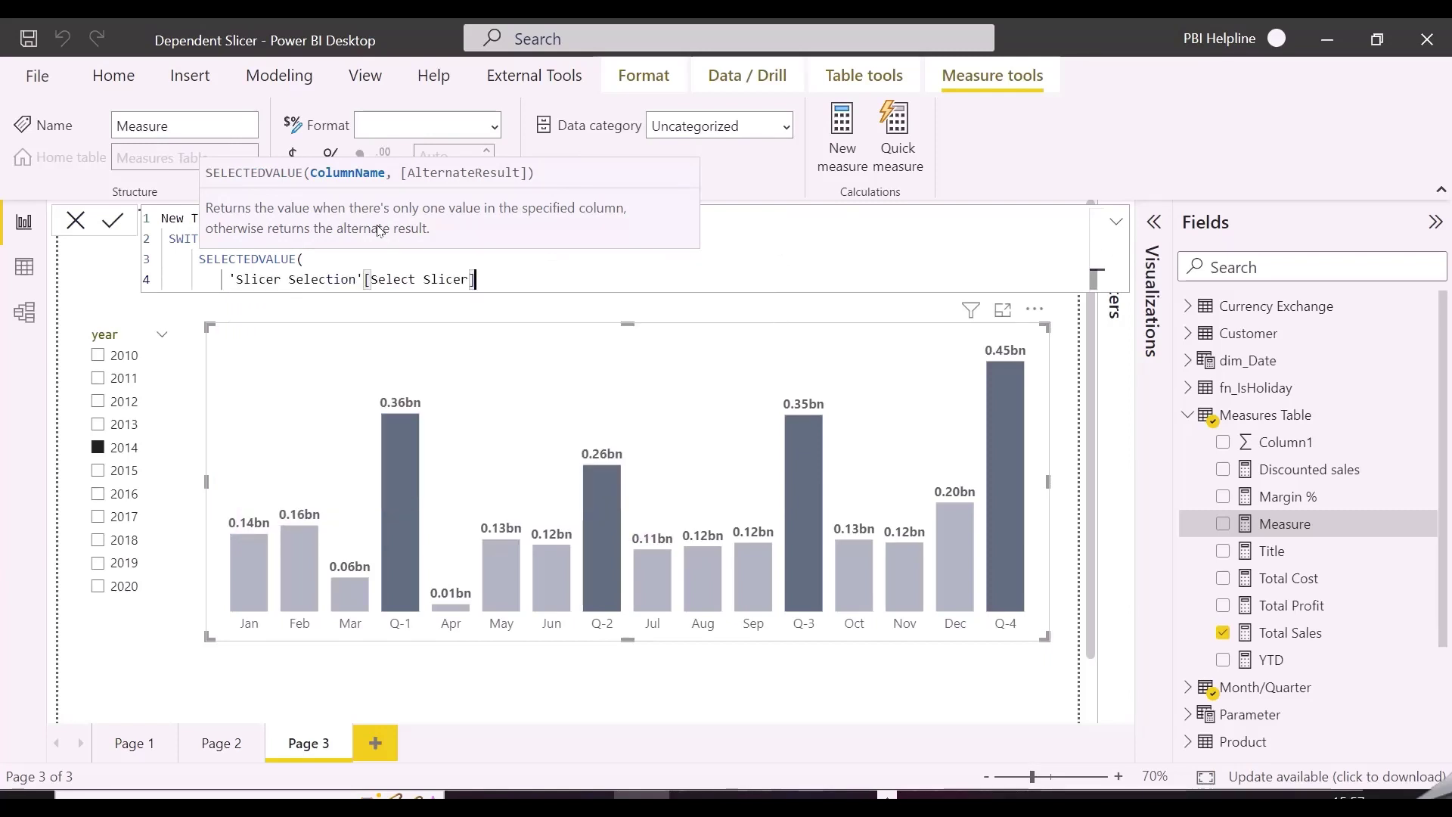
text(),)
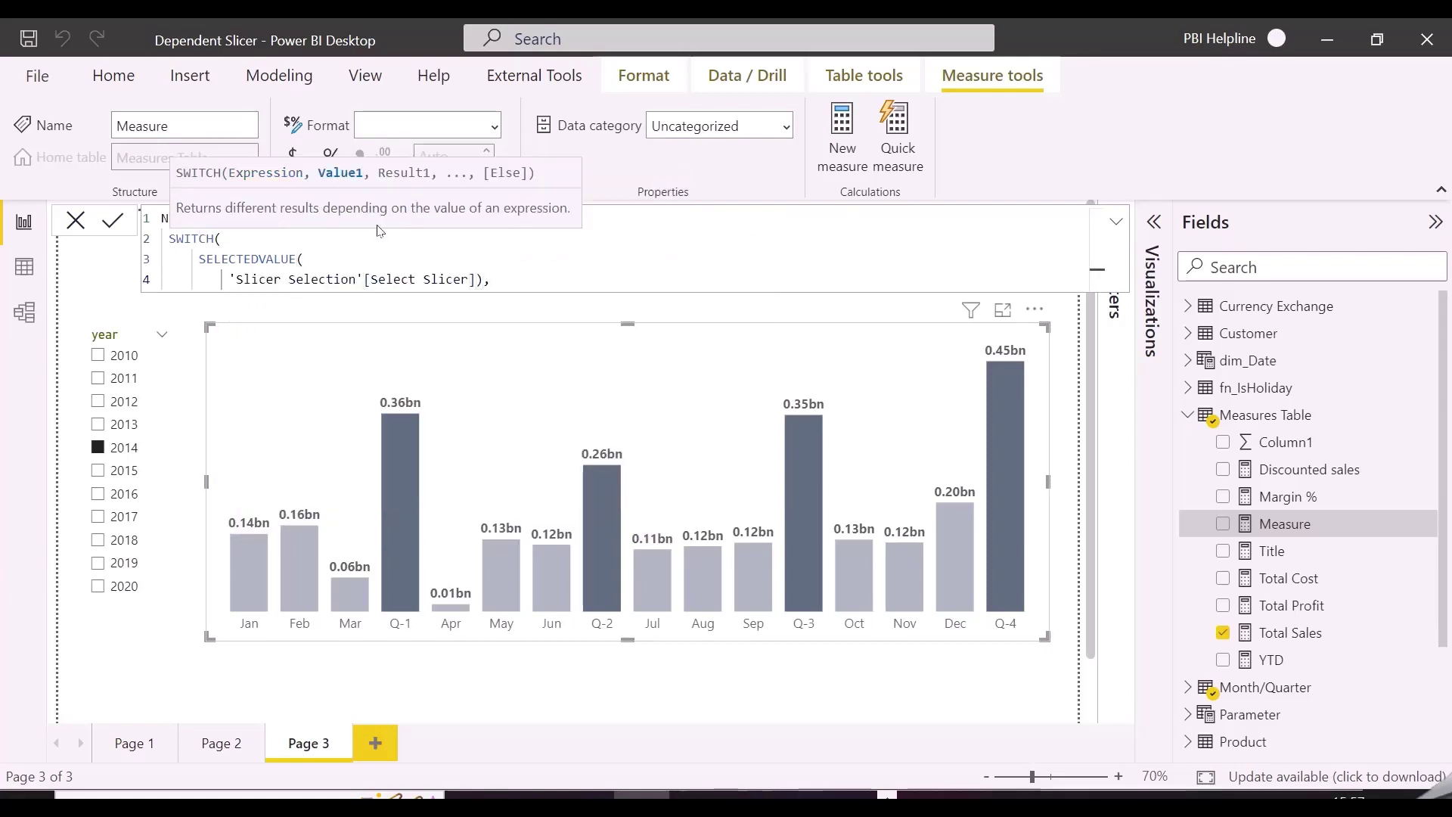
Add a "Brand" case that calculates [Total Sales] with CALCULATE.
key(shift+Return)
text("Brand",)
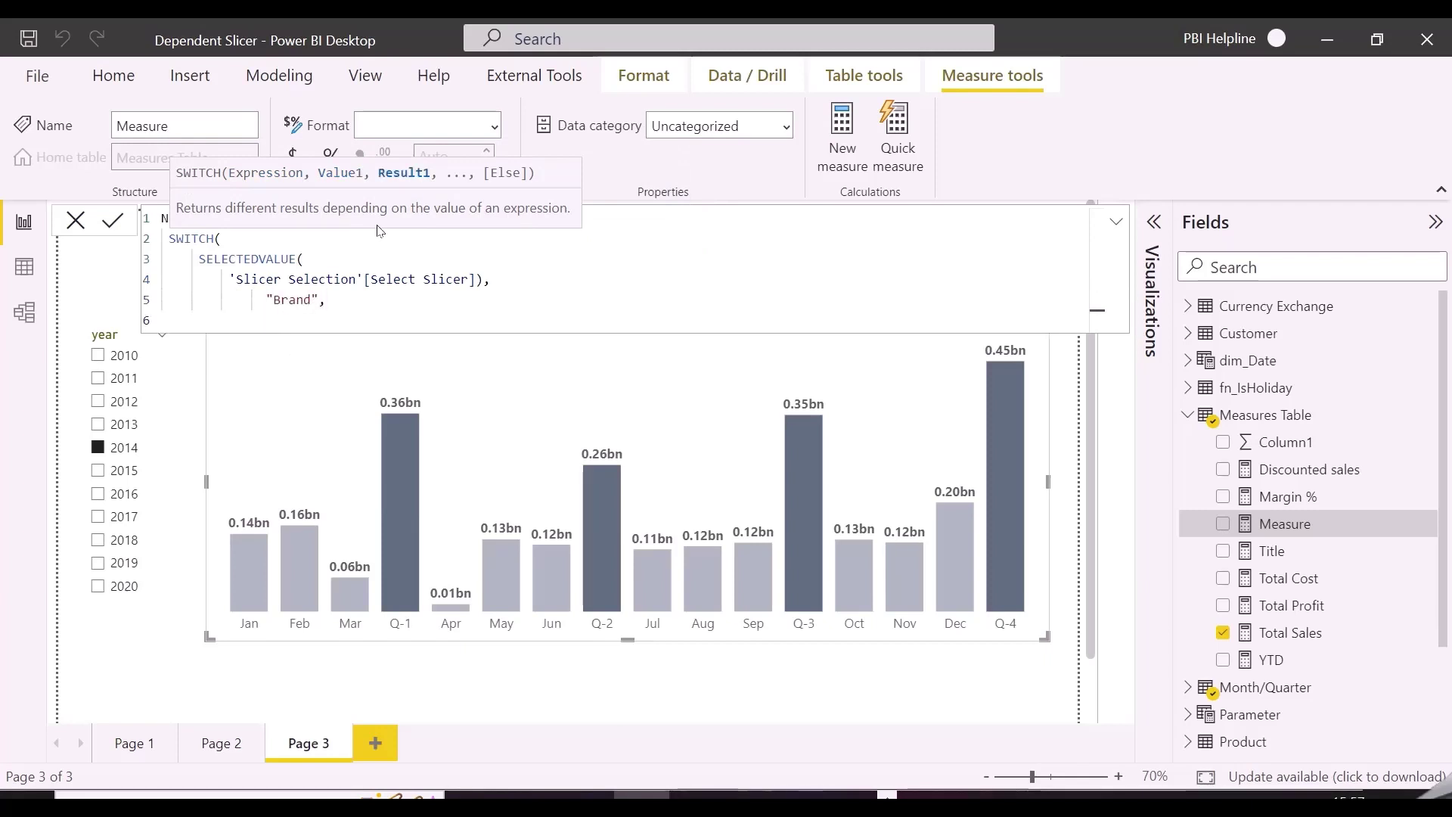
text(c)
key(Tab)
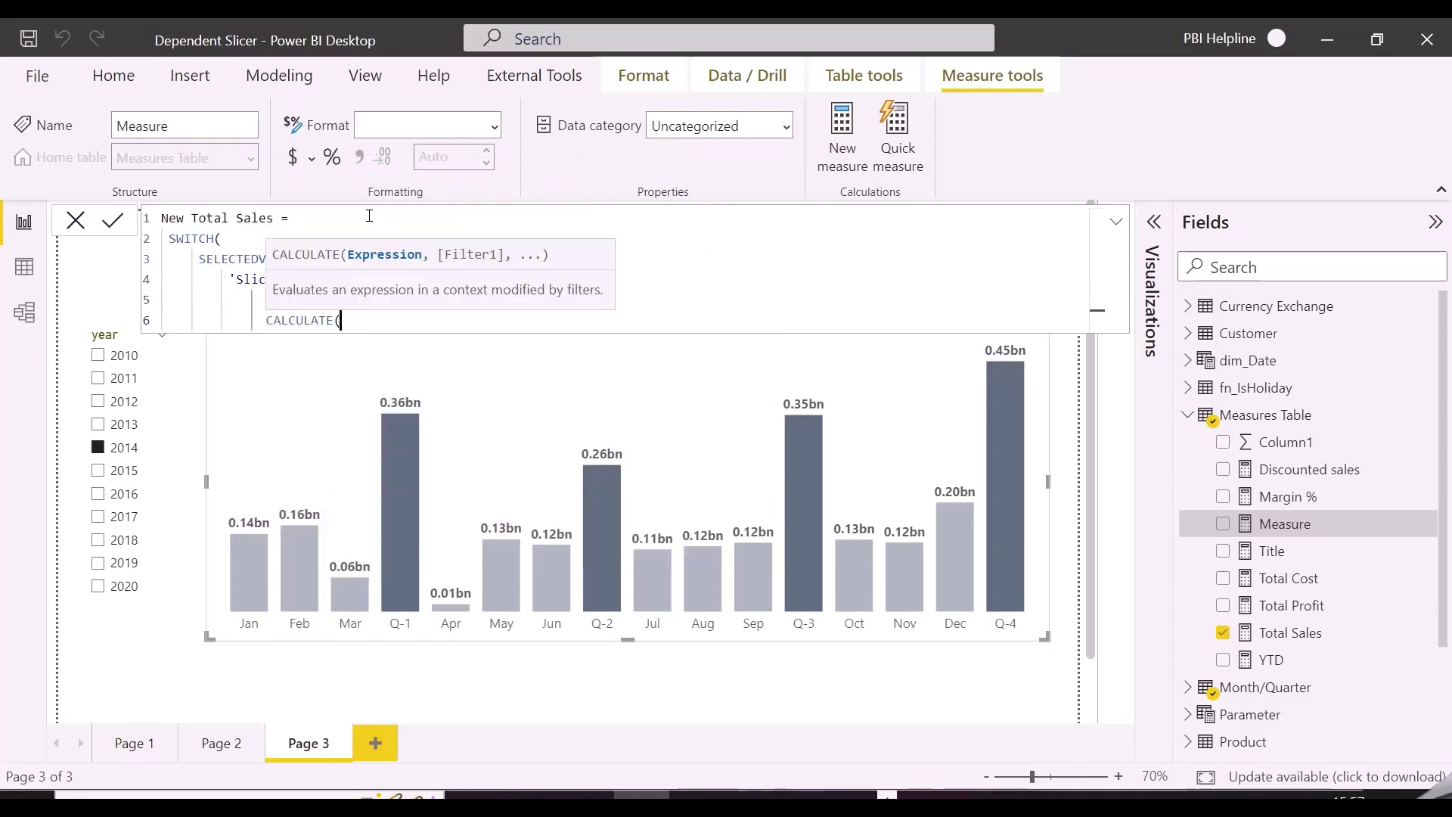
key(Return)
text(total)
key(Down)
key(Down)
key(Tab)
text(,)
Filter the Brand case with USERELATIONSHIP between Product Brand and the Category/Brand/Color column.
key(Return)
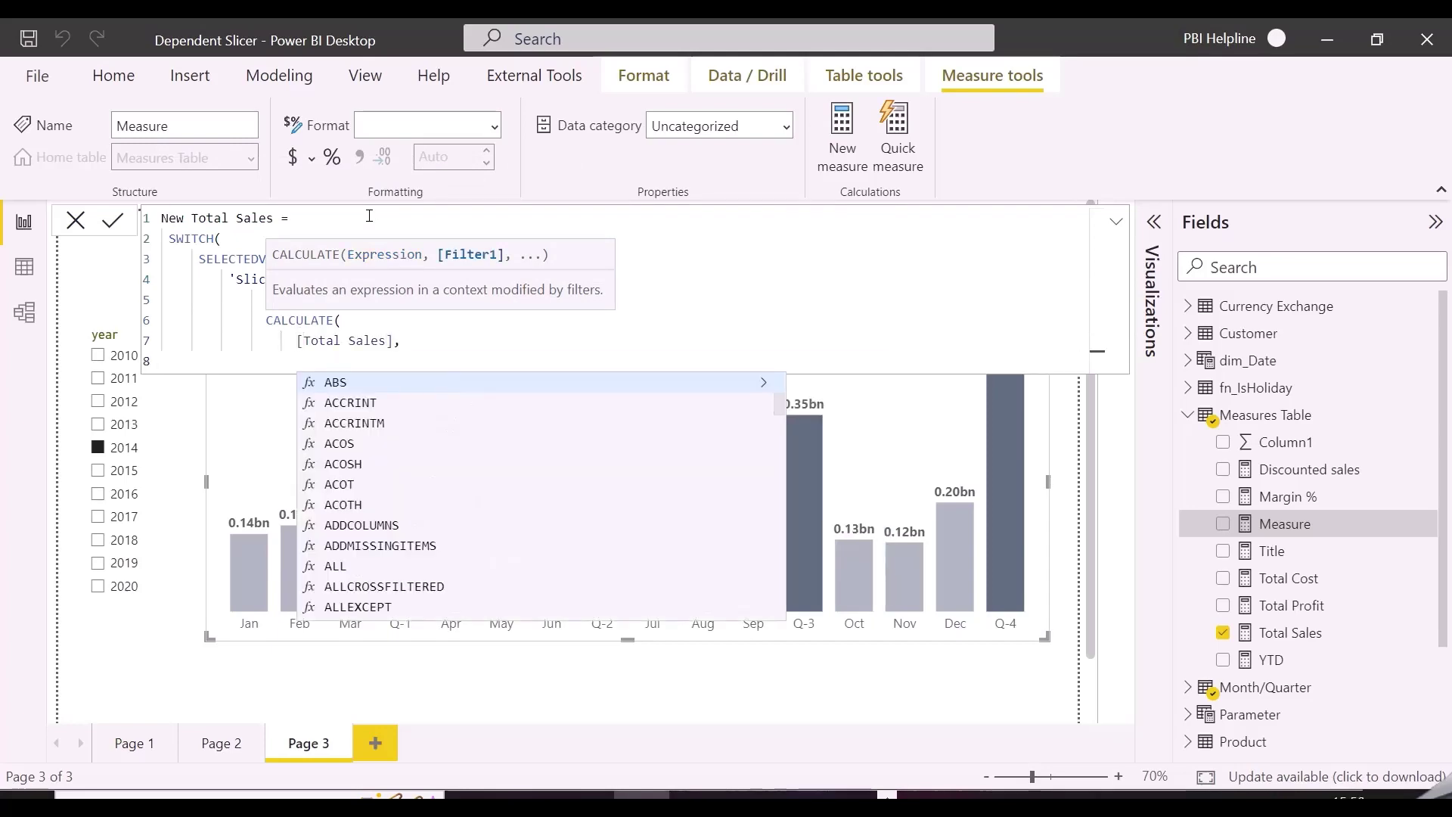
text(user)
key(Tab)
text(brand)
key(Tab)
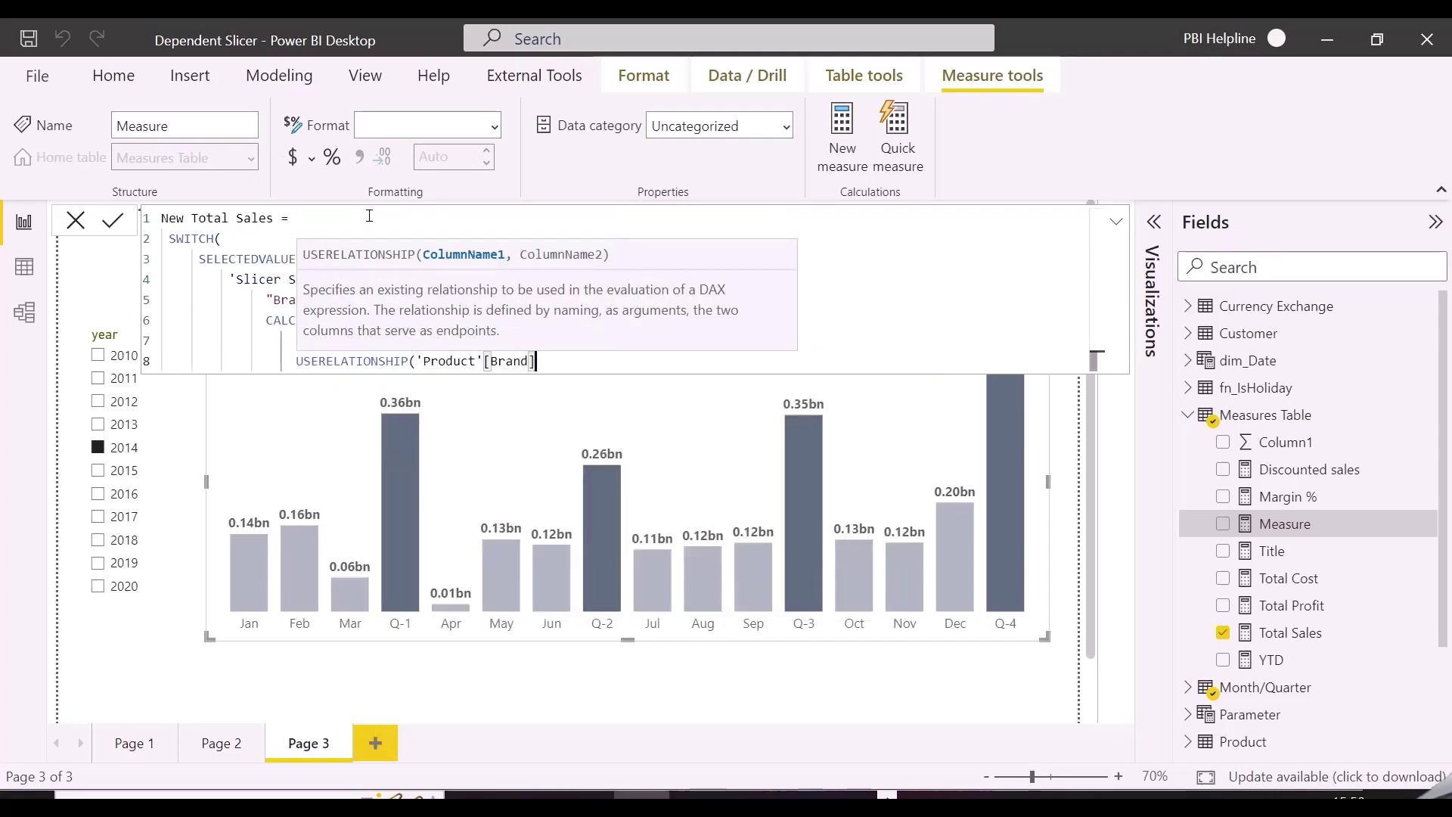
text(,categ)
key(Down)
key(Down)
key(Down)
key(Tab)
text())
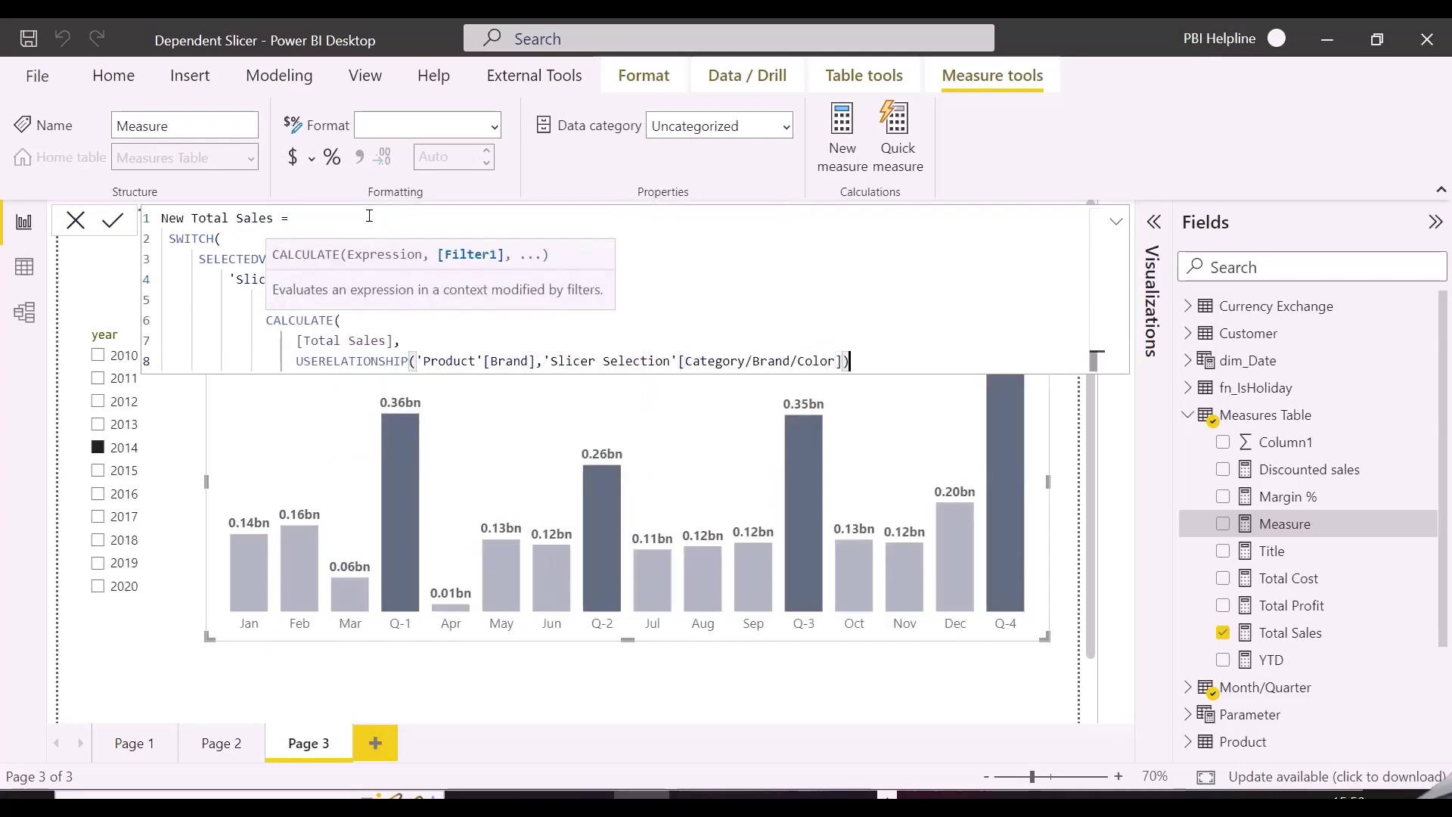
key(Return)
text(),)
Add a "Color" case that calculates [Total Sales] with CALCULATE.
key(Return)
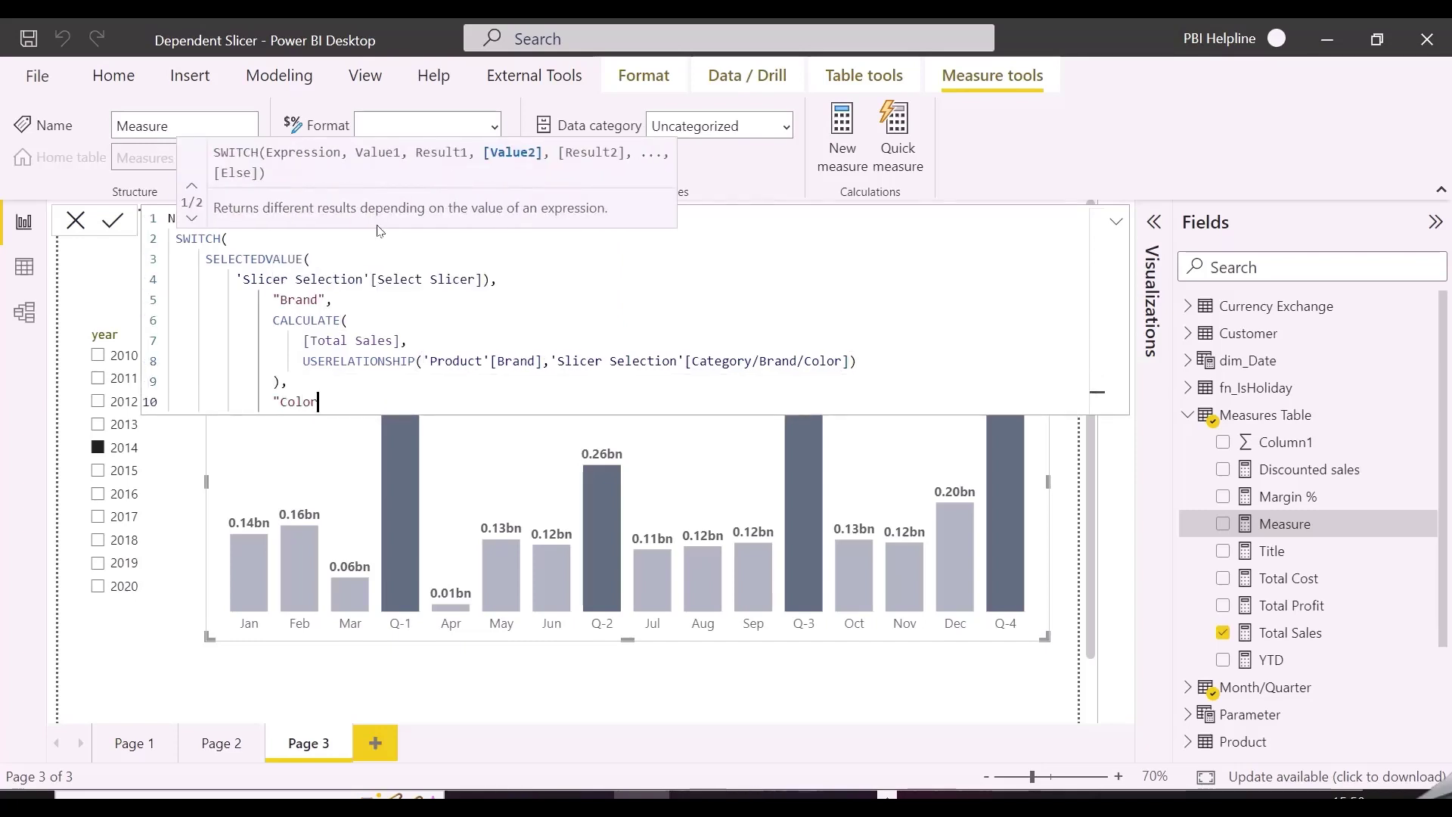
text("Color",)
key(Return)
text(CAL)
key(Tab)
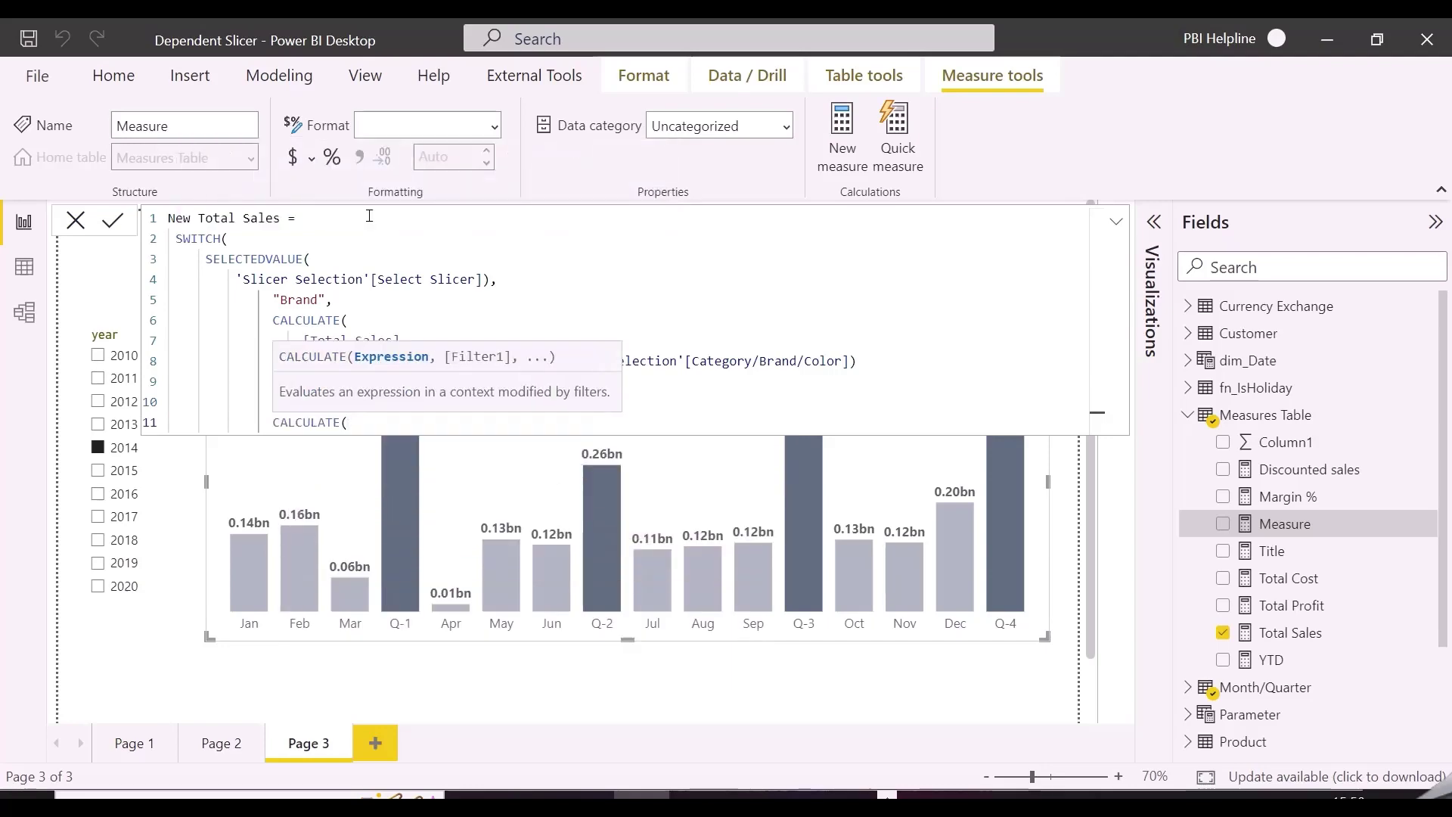
key(Return)
text(tota)
key(Down)
key(Down)
key(Tab)
text(,)
Filter the Color case with USERELATIONSHIP between Product Color and the Category/Brand/Color column.
key(Return)
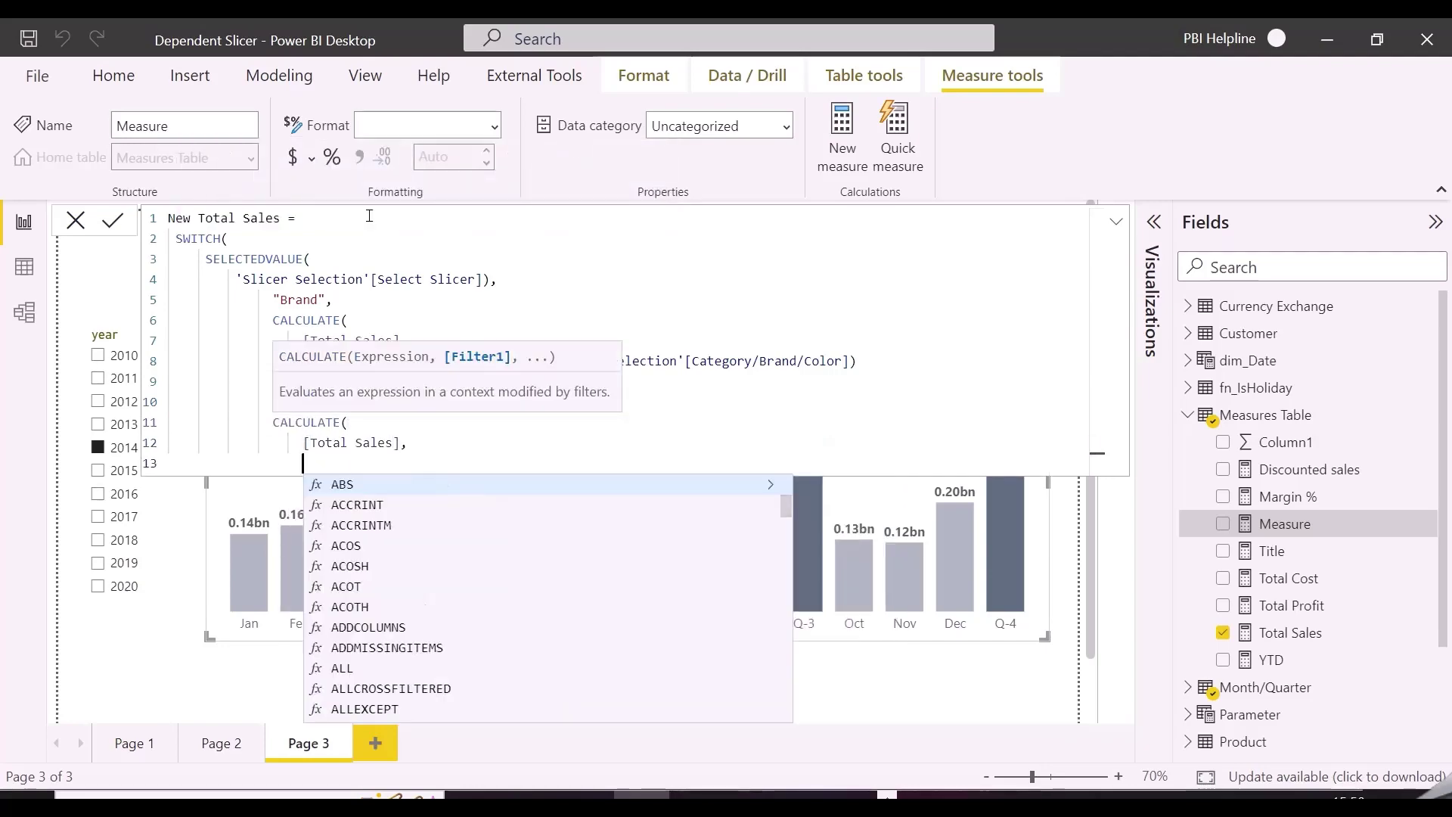
text(user)
key(Tab)
text(color)
key(Tab)
text(,cat)
key(Down)
key(Down)
key(Down)
key(Down)
key(Tab)
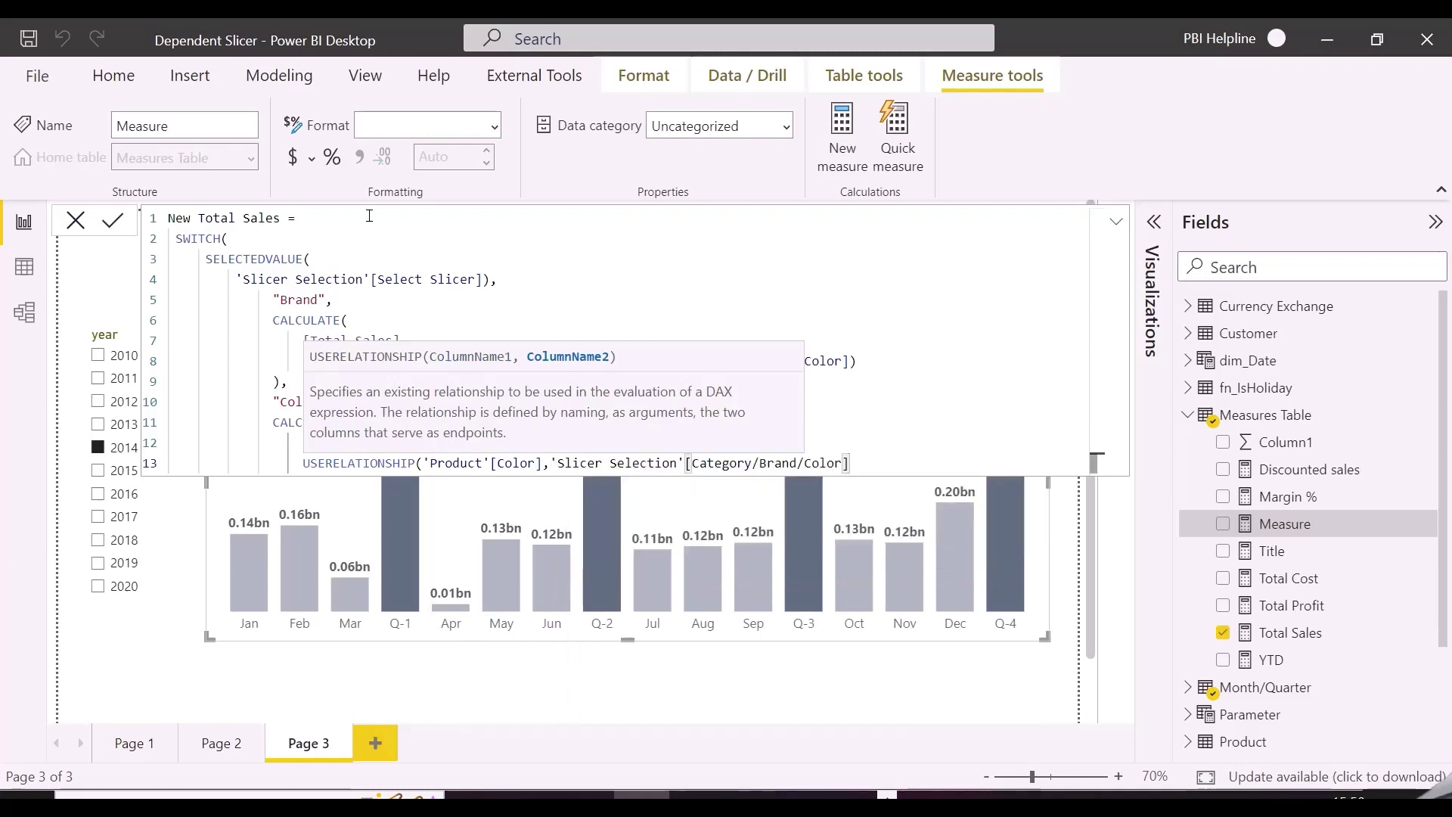
text())
key(Return)
text(),)
Use [Total Sales] as the SWITCH default result.
key(Return)
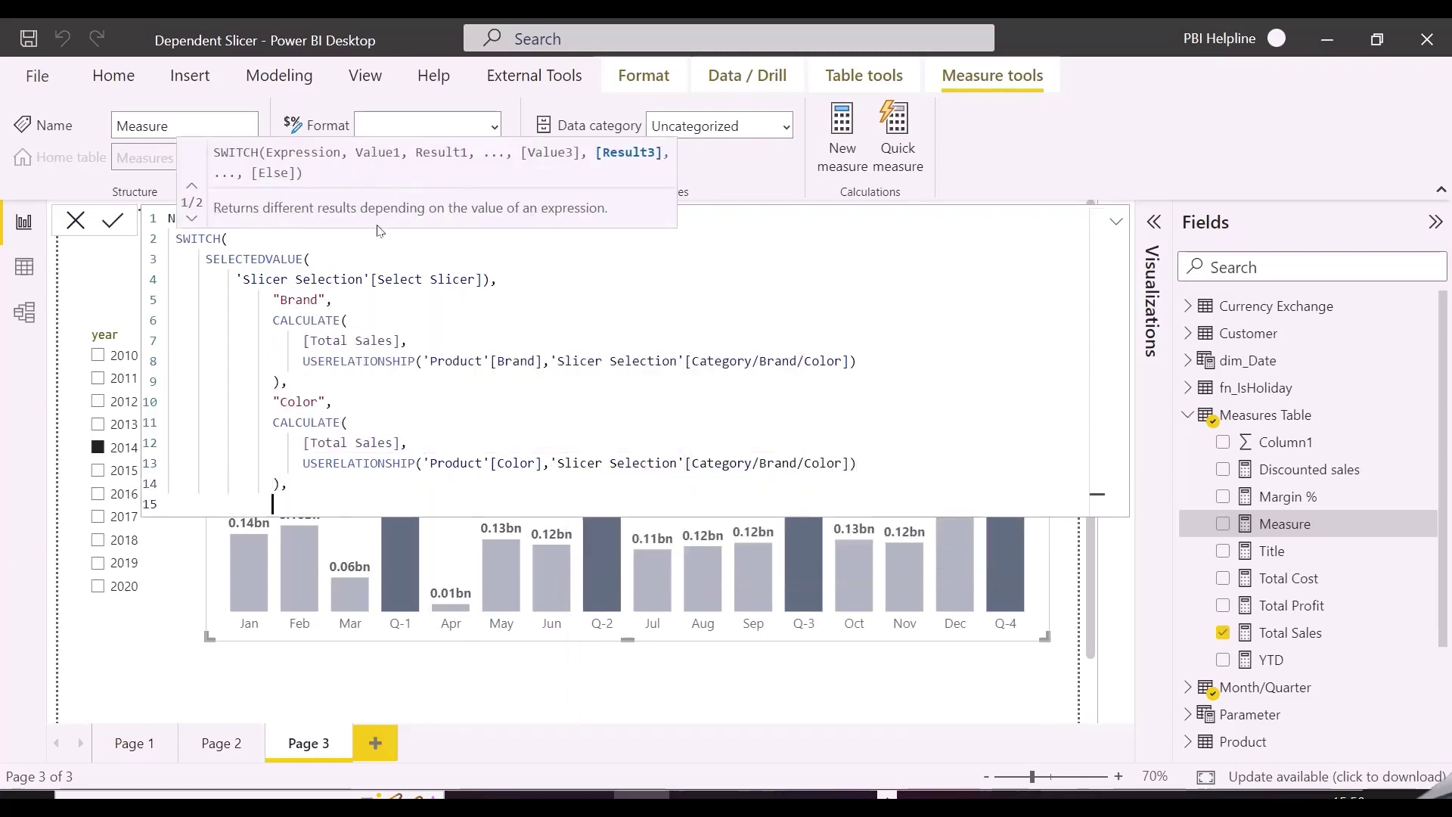
text(tot)
key(Down)
key(Down)
key(Tab)
key(shift+Return)
Close the SWITCH and commit the New Total Sales measure.
text())
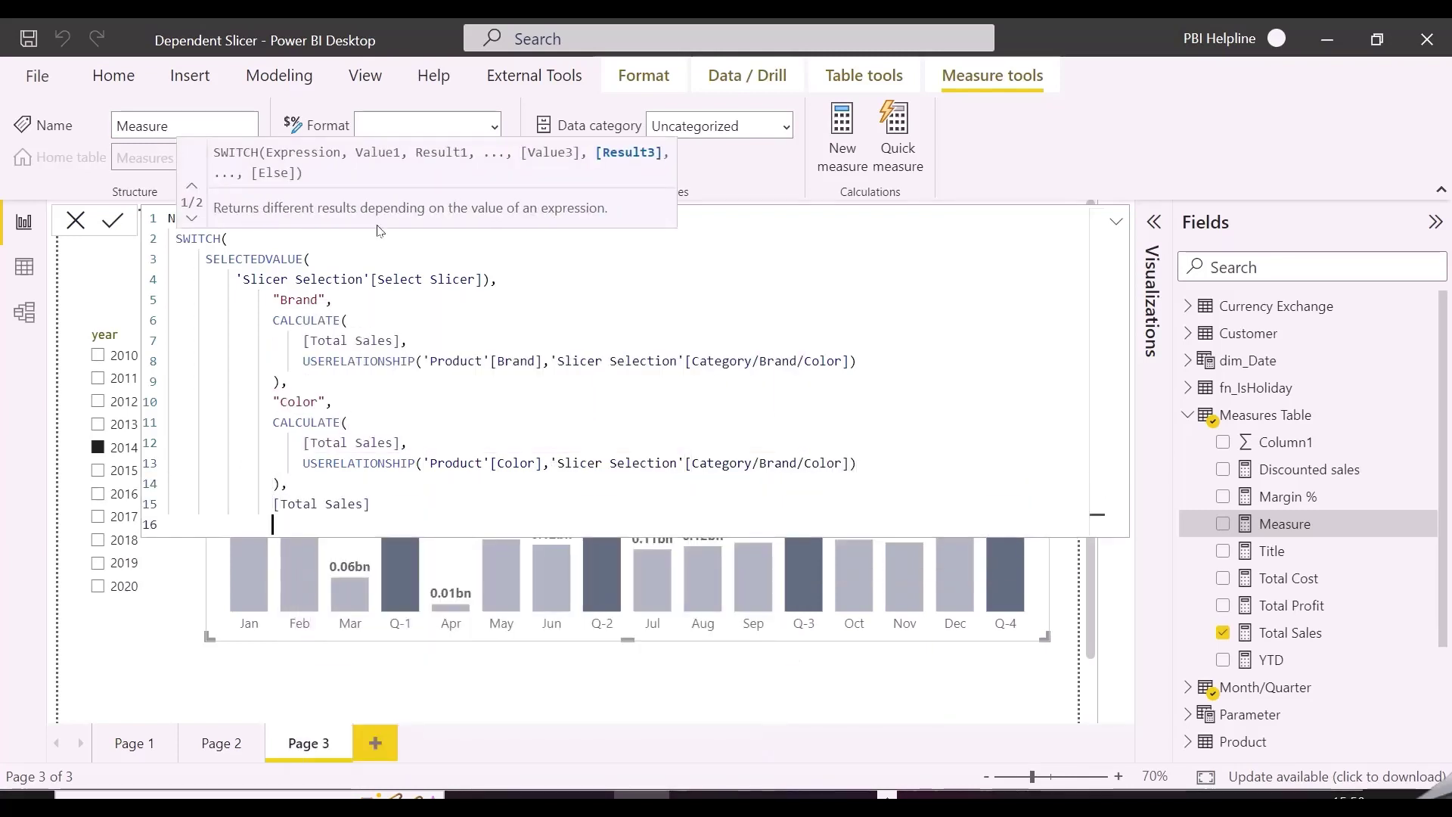
key(Return)
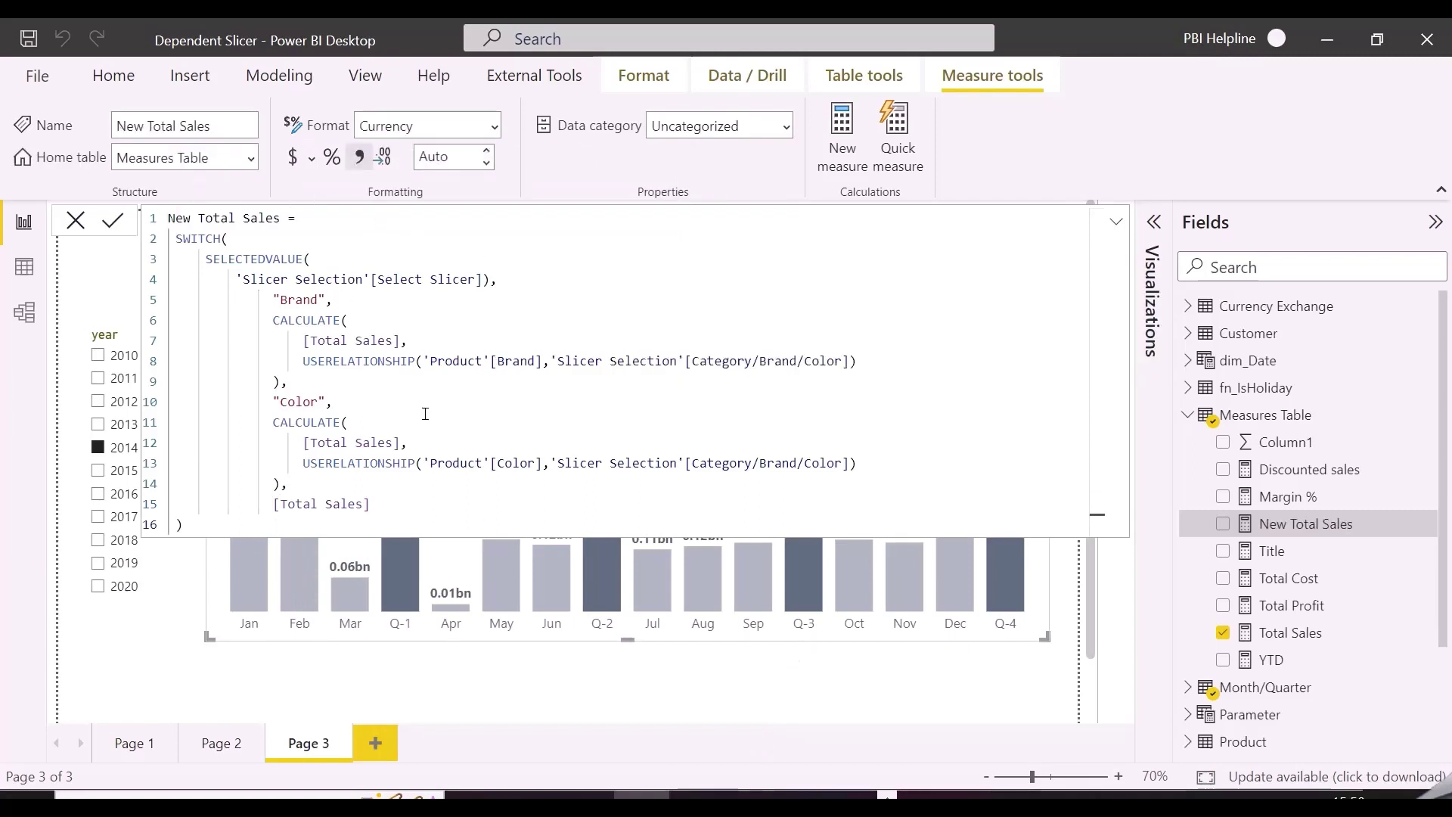
click(1115, 224)
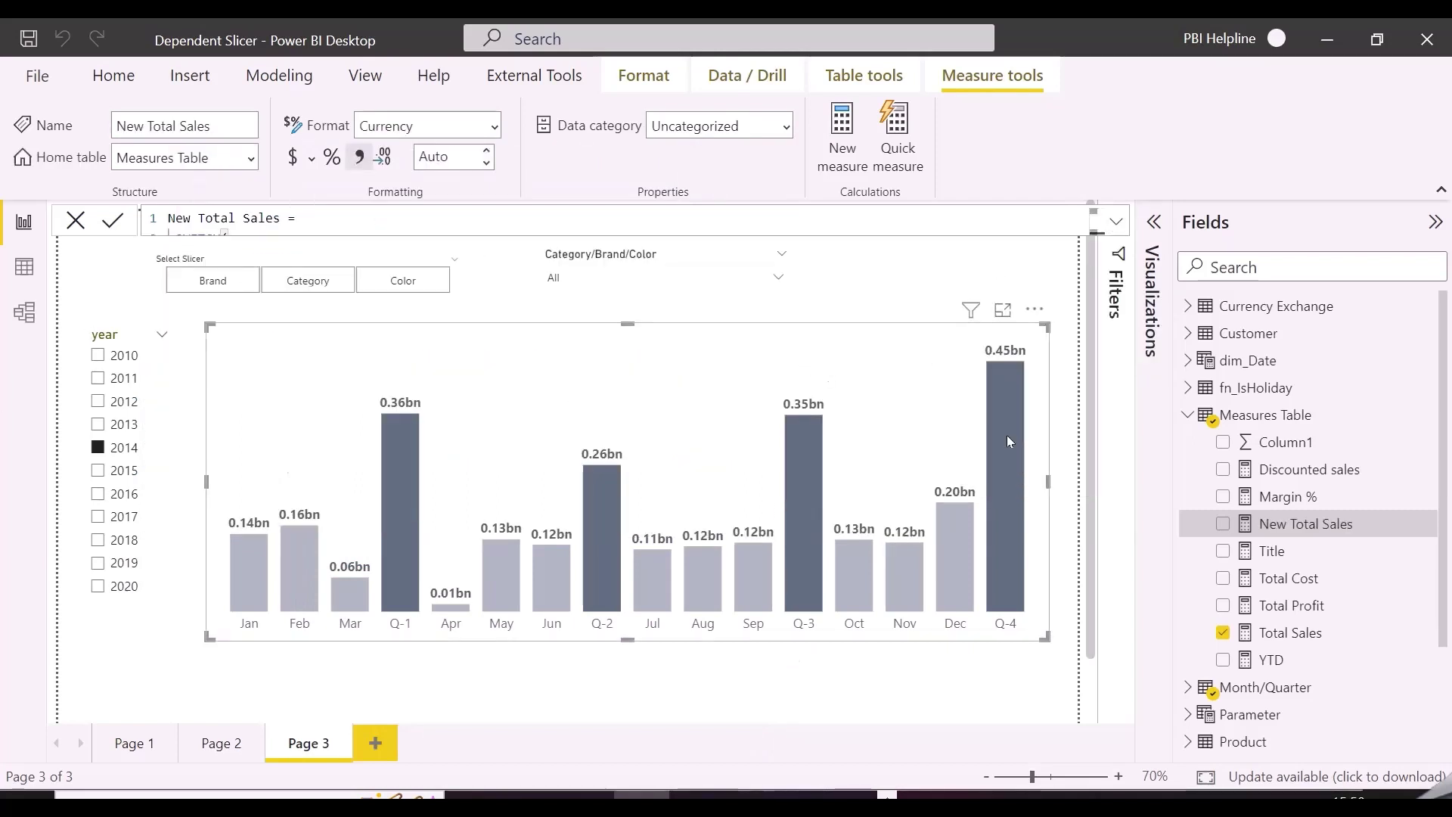
Replace Total Sales with New Total Sales in the chart and pick Brand in Select Slicer.
click(1223, 633)
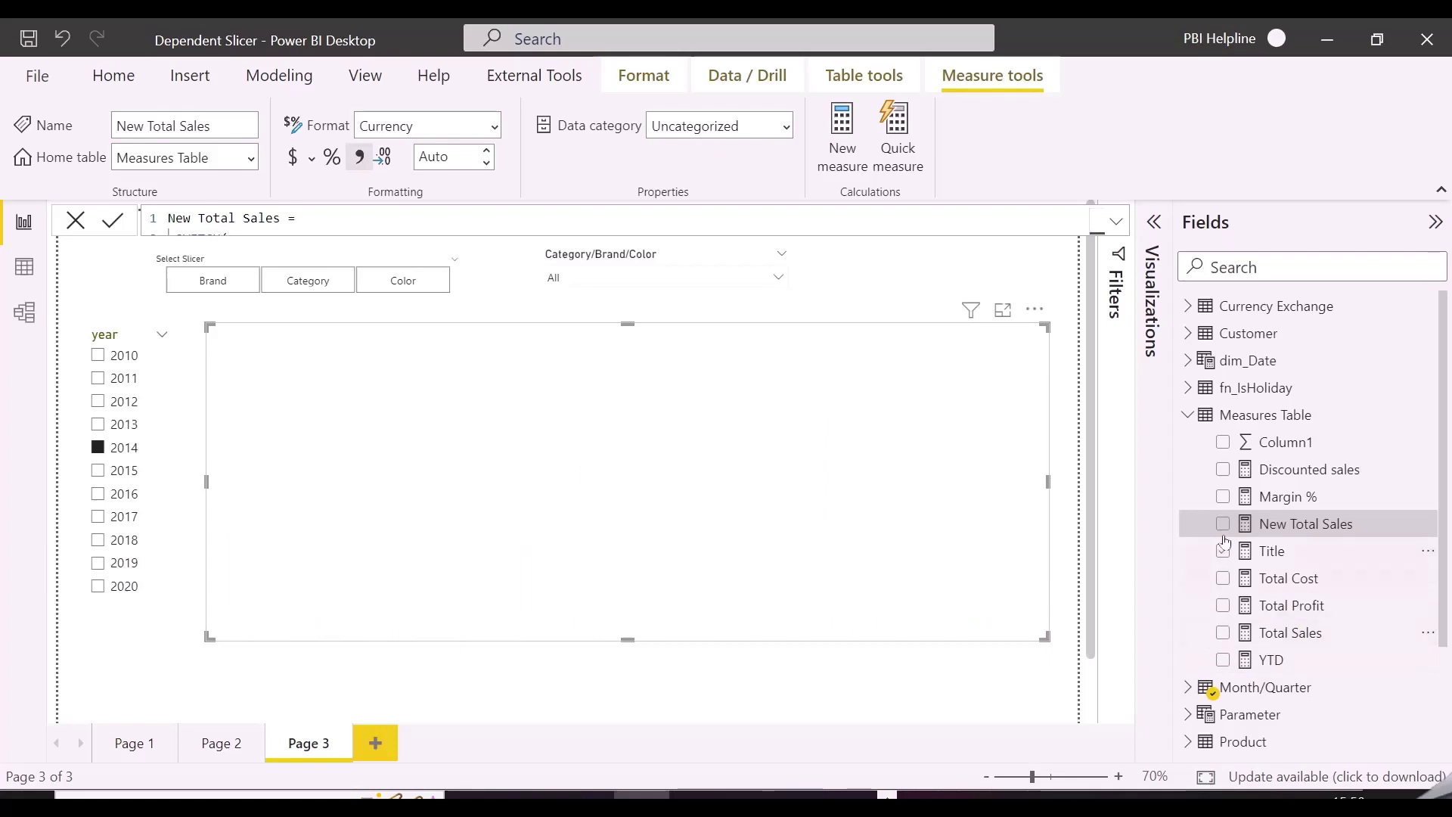
click(1223, 524)
click(1263, 414)
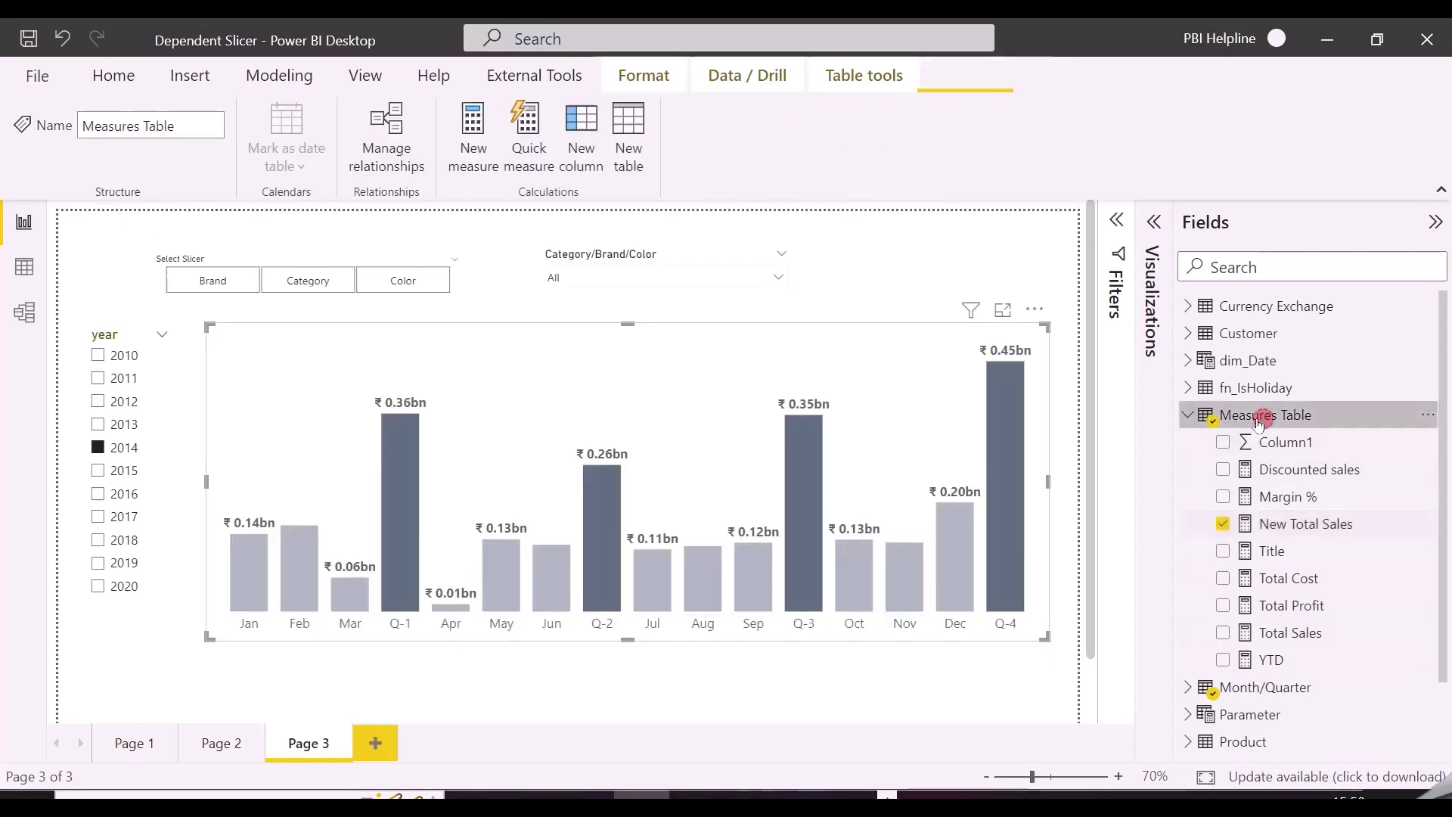
click(247, 279)
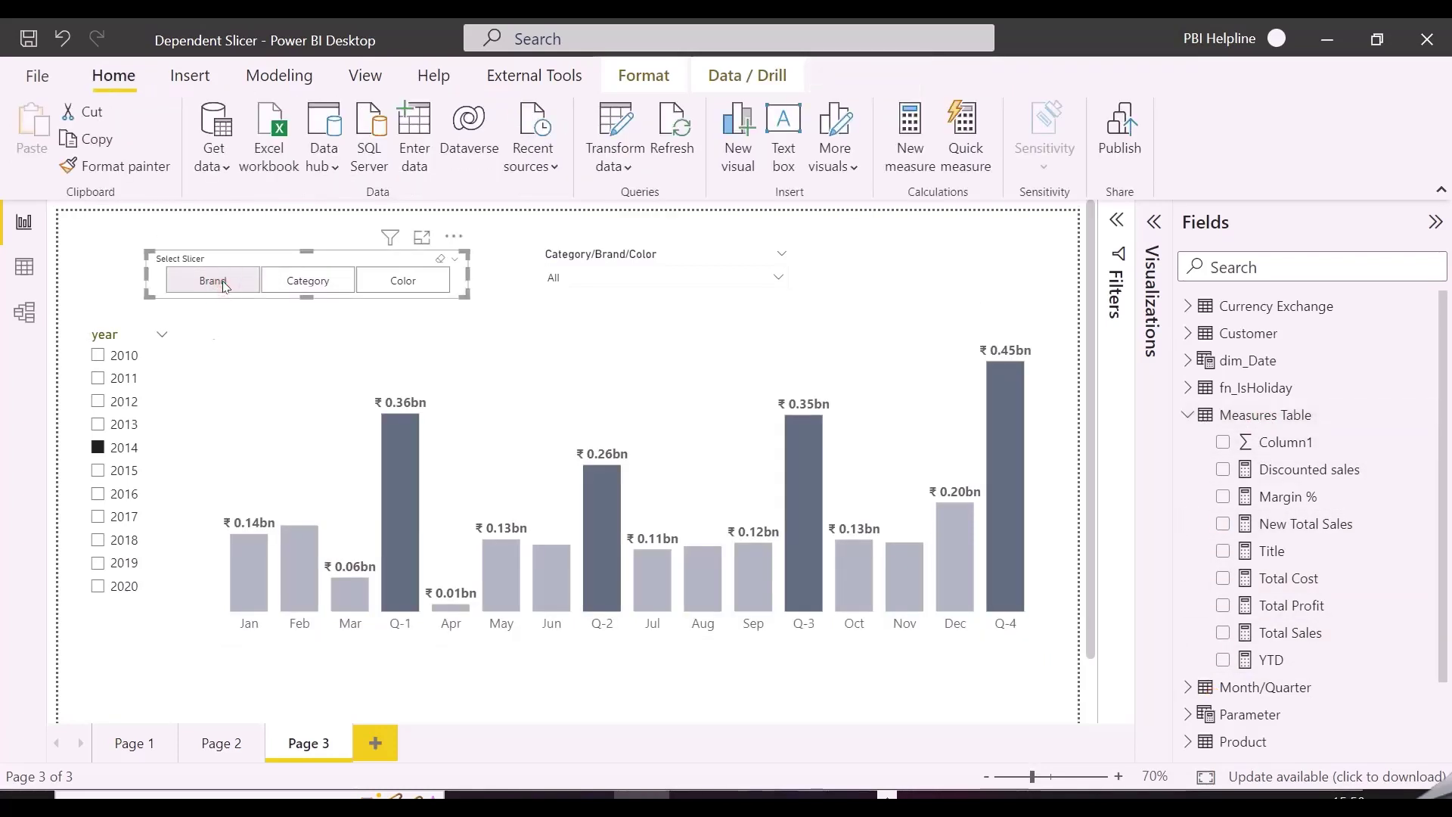
click(639, 252)
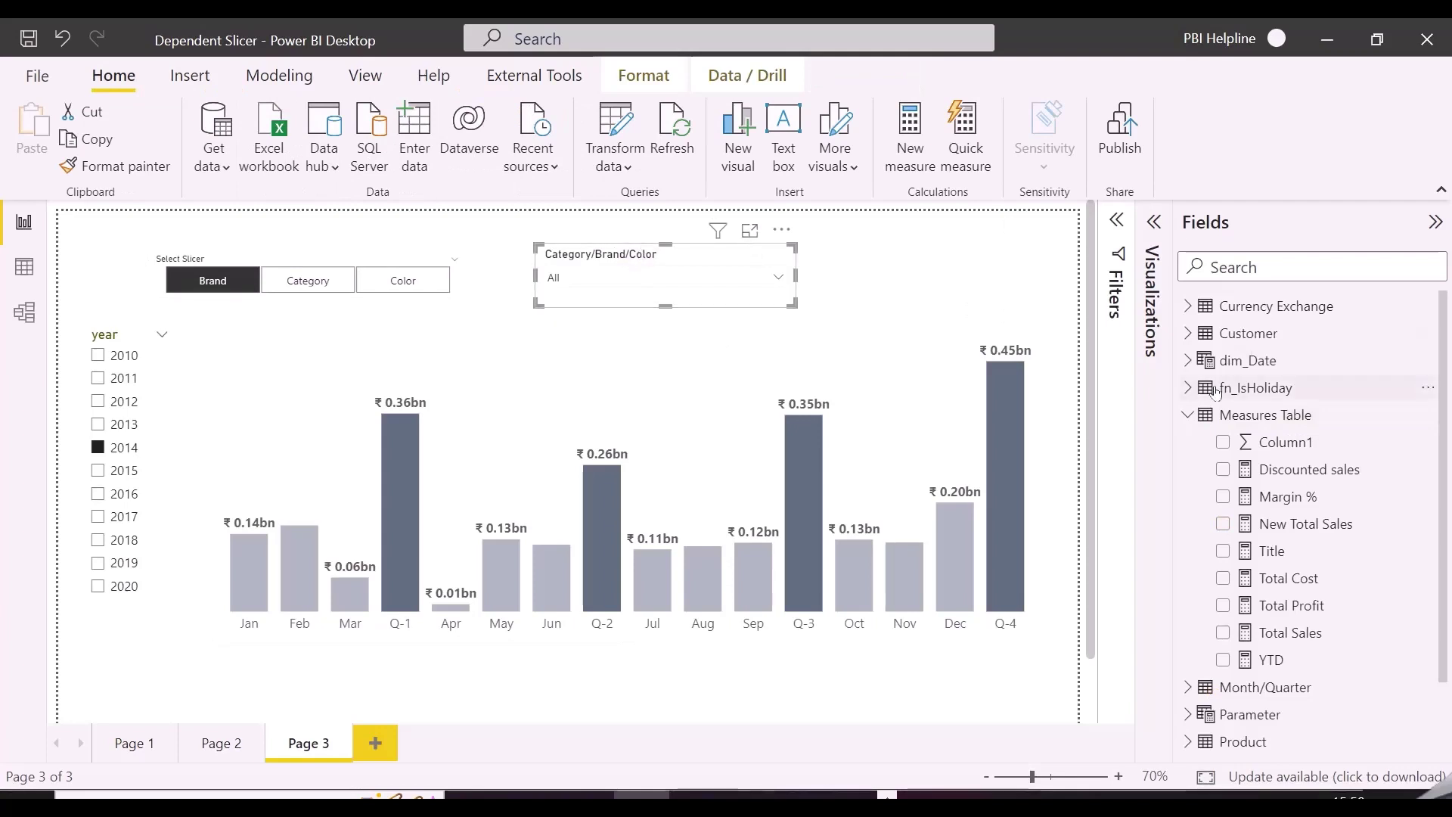
Add measure Slicer Title = SELECTEDVALUE('Slicer Selection'[Select Slicer]) to Measures Table.
right_click(1227, 420)
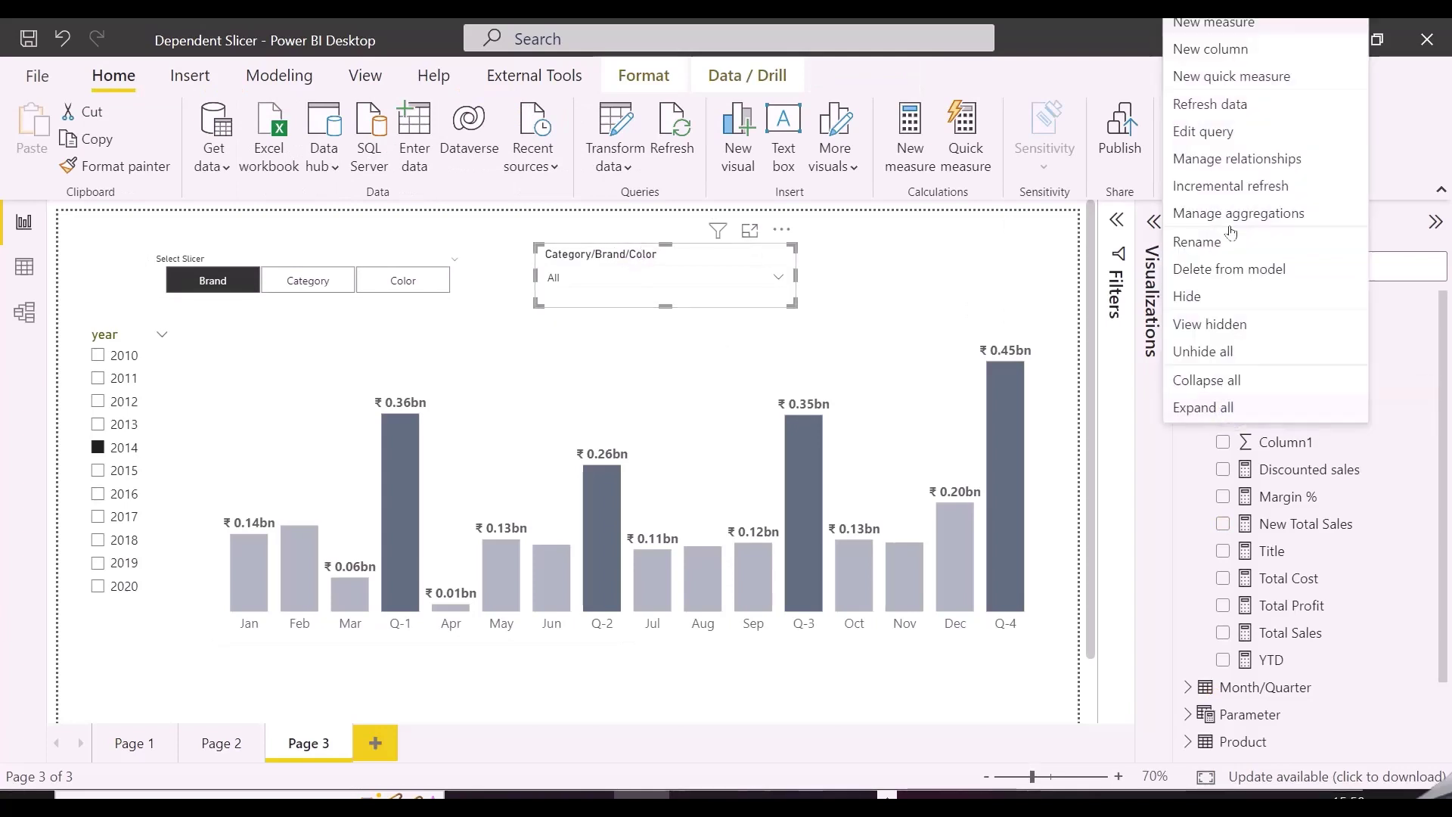
click(1219, 23)
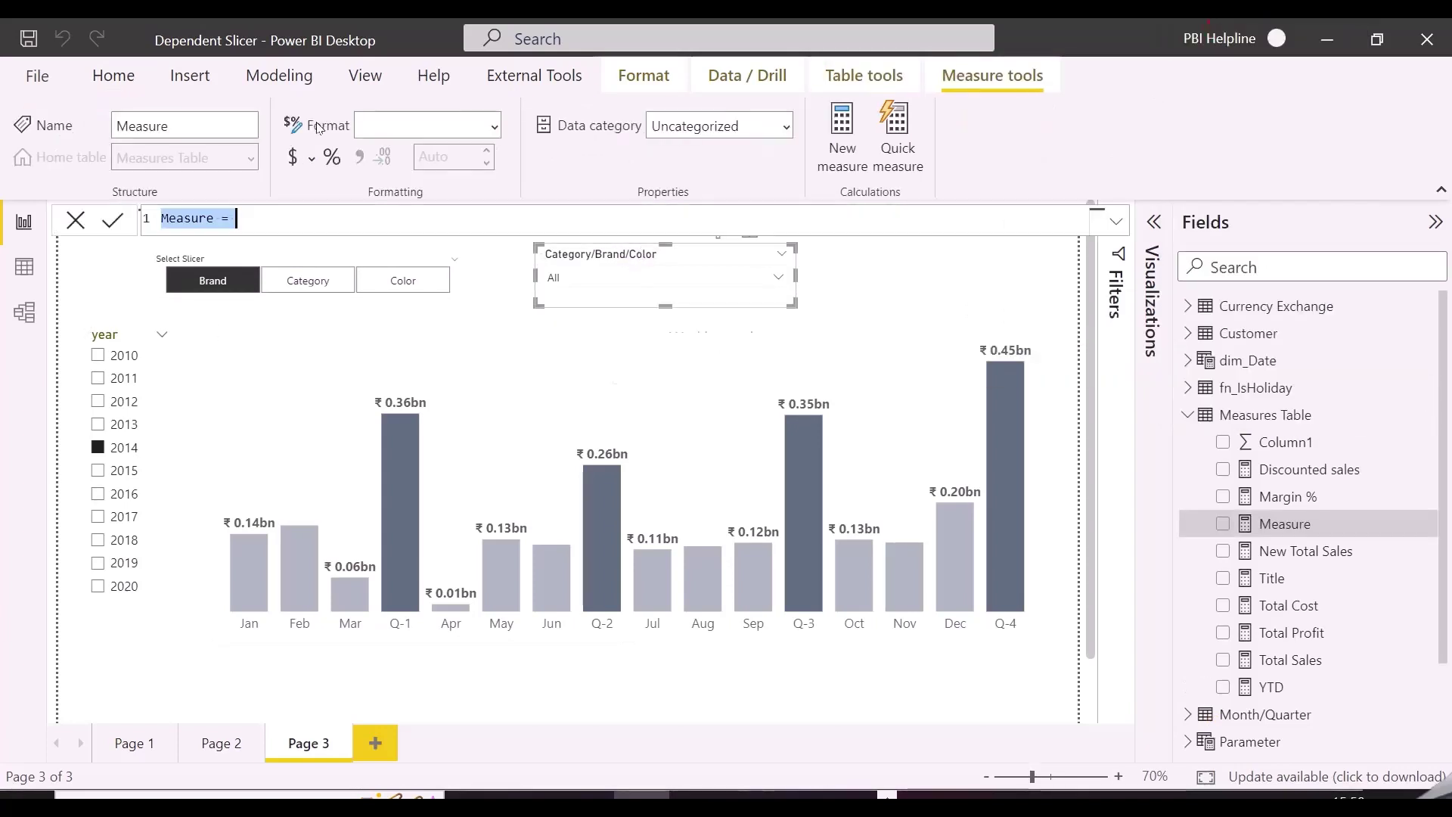
text(Slicer Title =)
key(shift+Return)
text(selected)
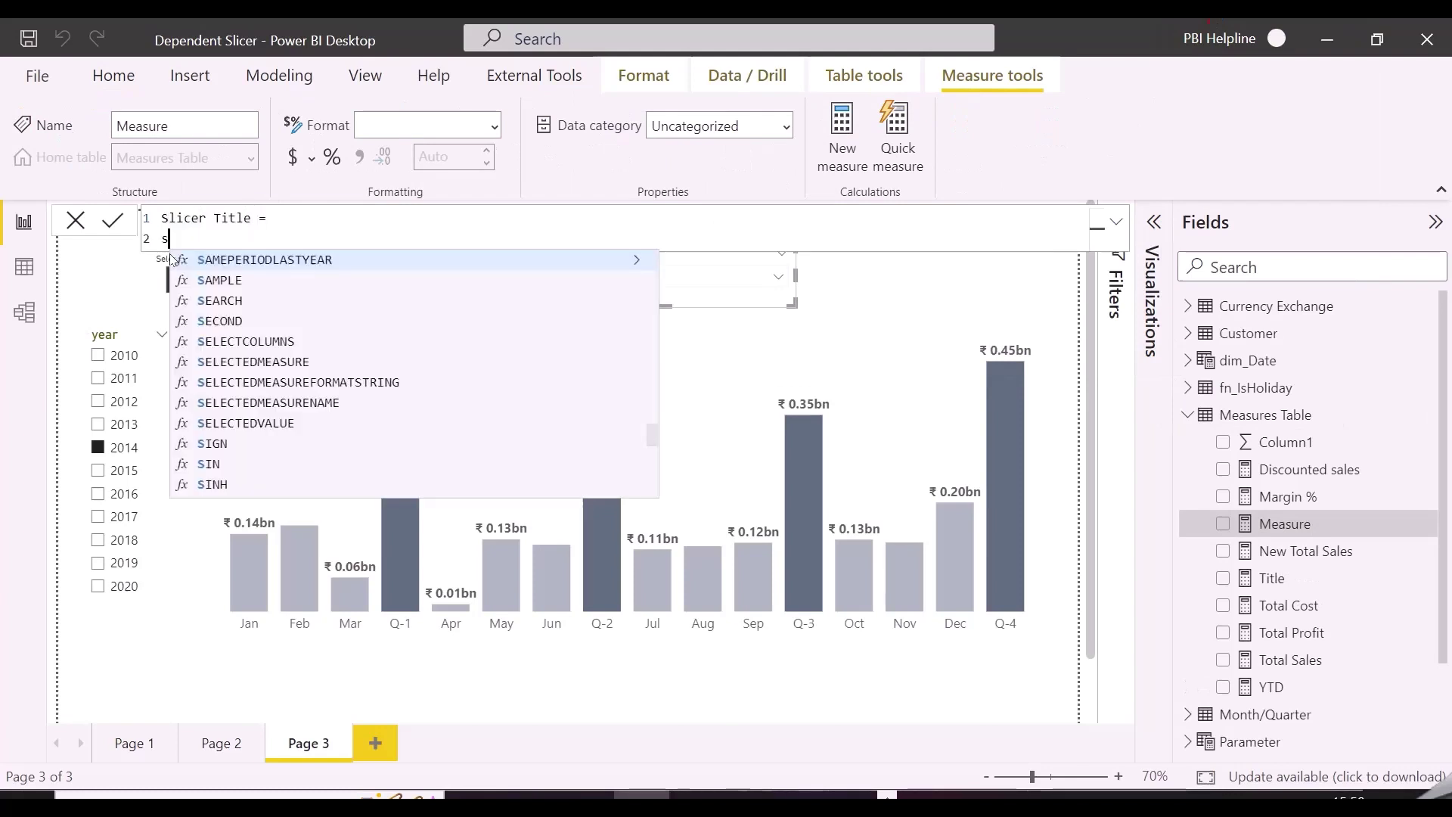
key(Down)
key(Down)
key(Down)
key(Tab)
text(sli)
key(Down)
key(Down)
key(Tab)
text())
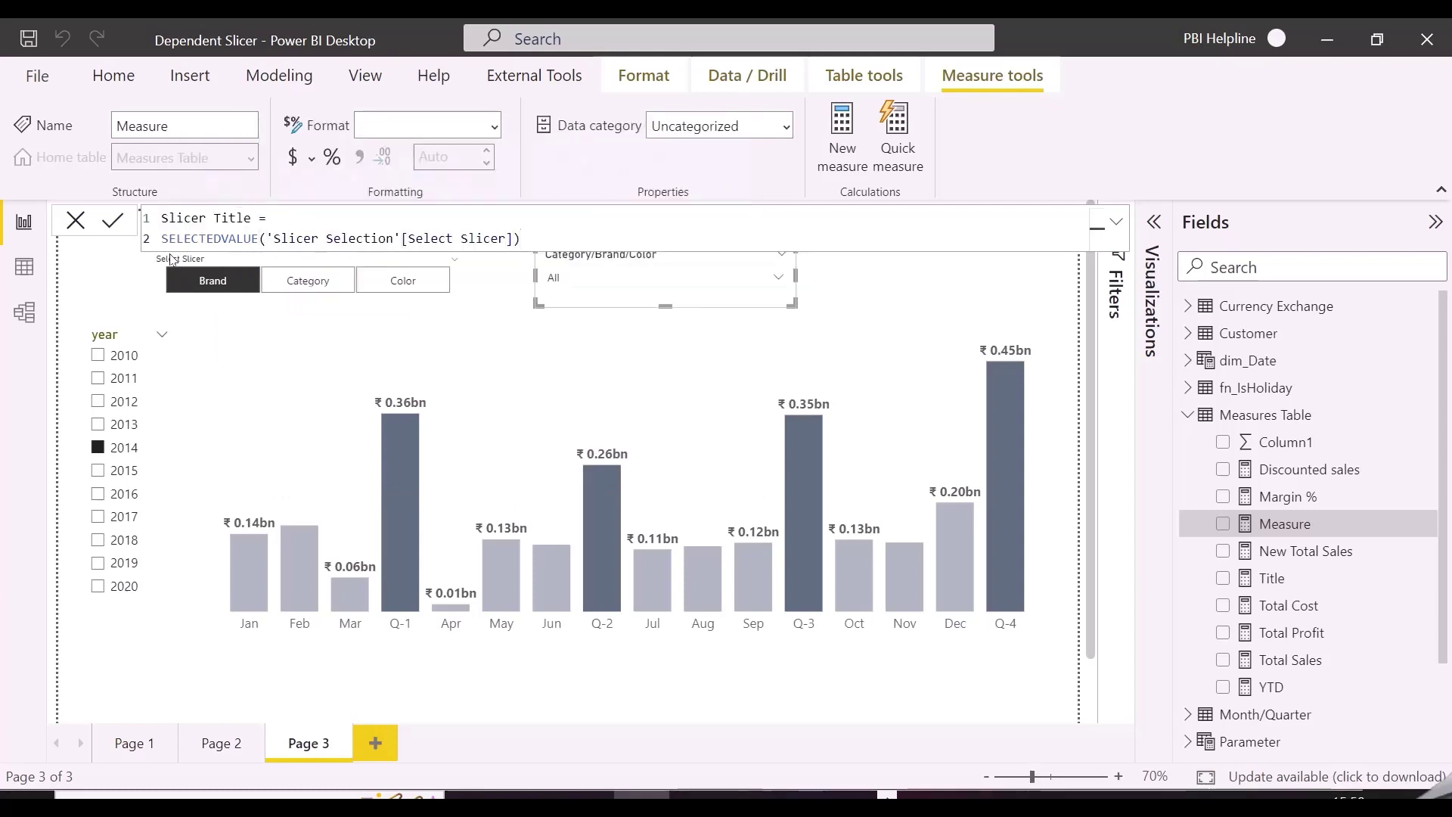
key(Return)
click(658, 262)
Set the slicer header's Title text fx to the field value of the Slicer Title measure.
click(1153, 222)
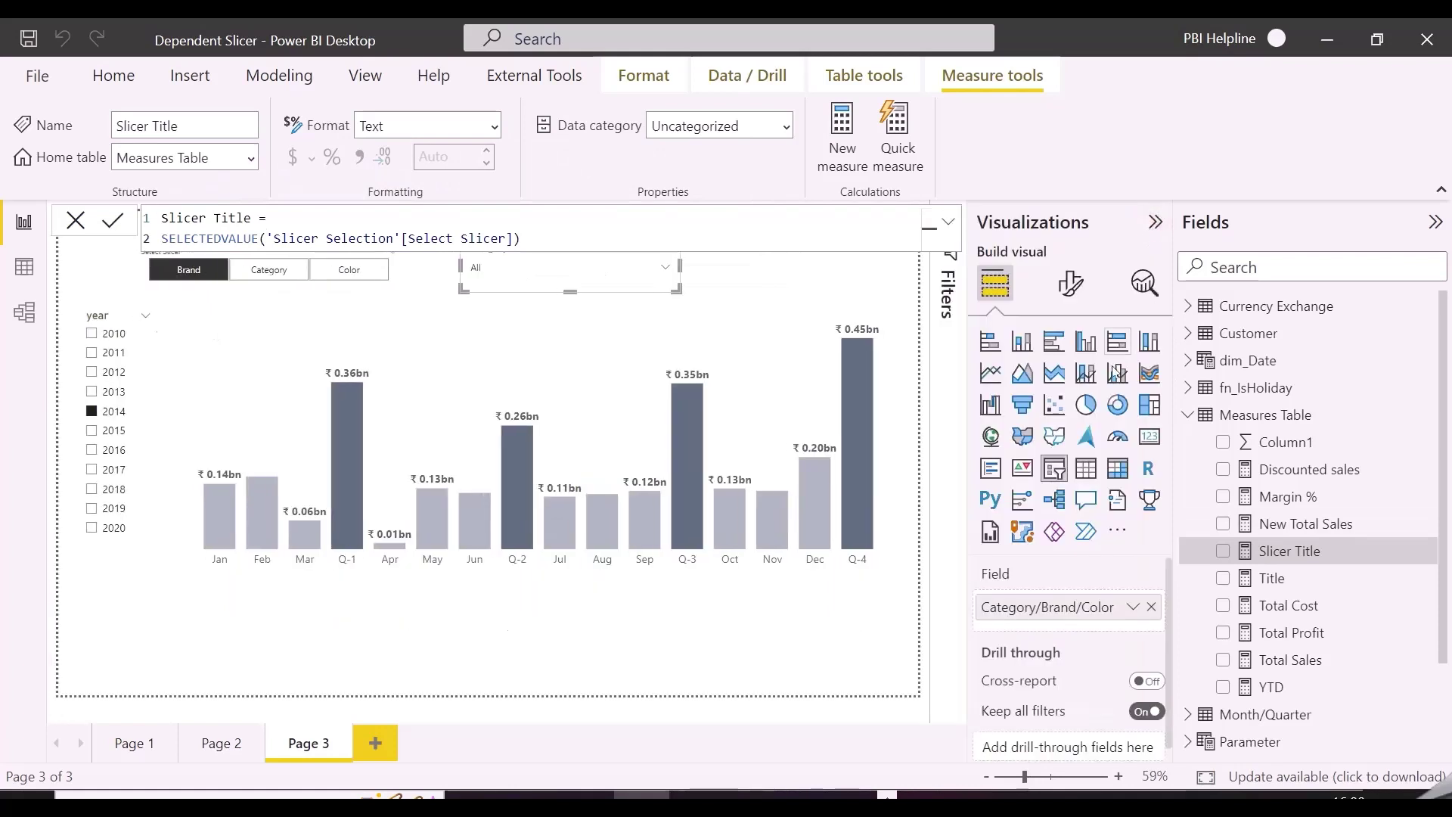
click(1069, 284)
click(1063, 581)
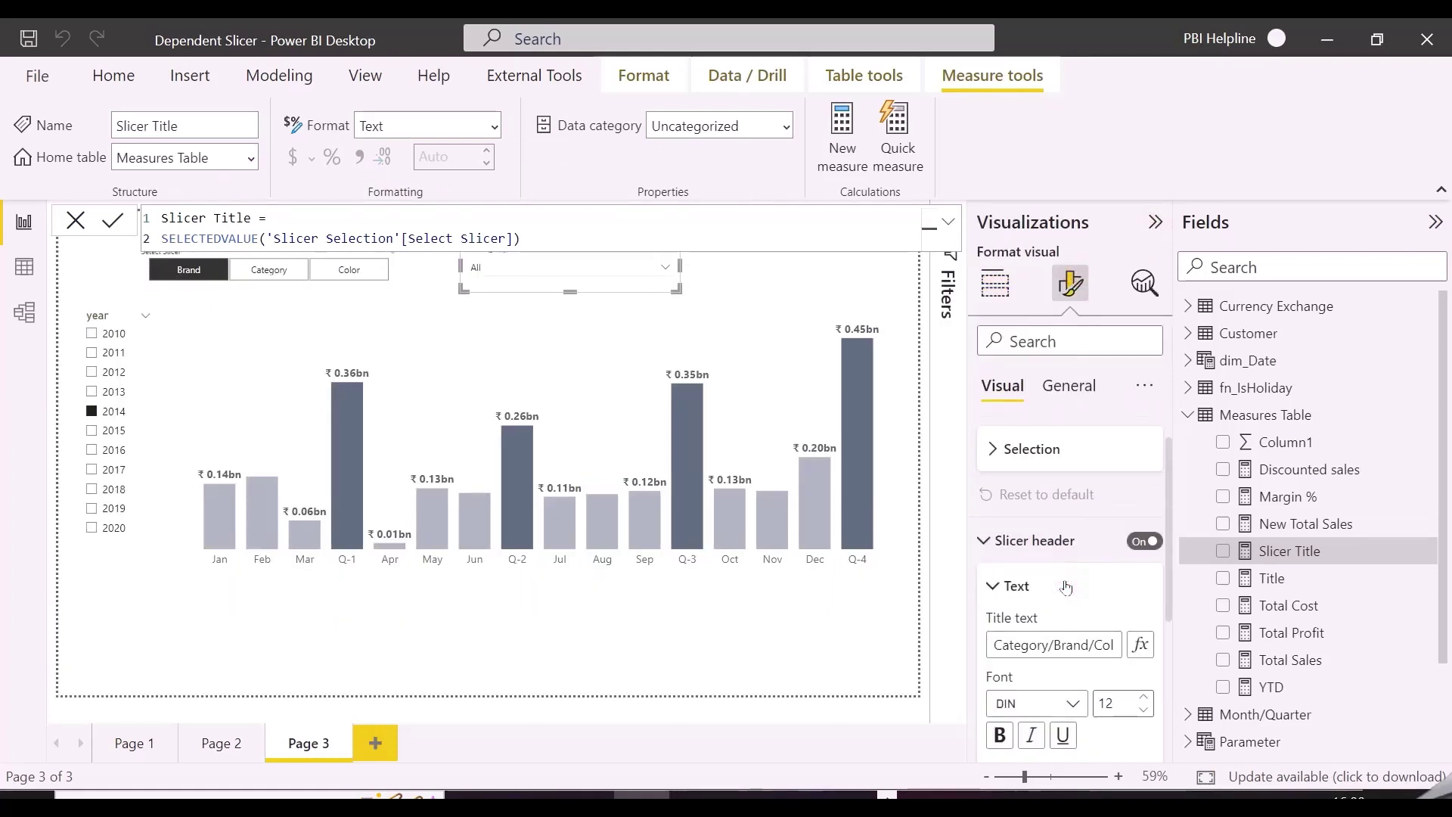
scroll(1074, 586, down, 1)
click(1138, 613)
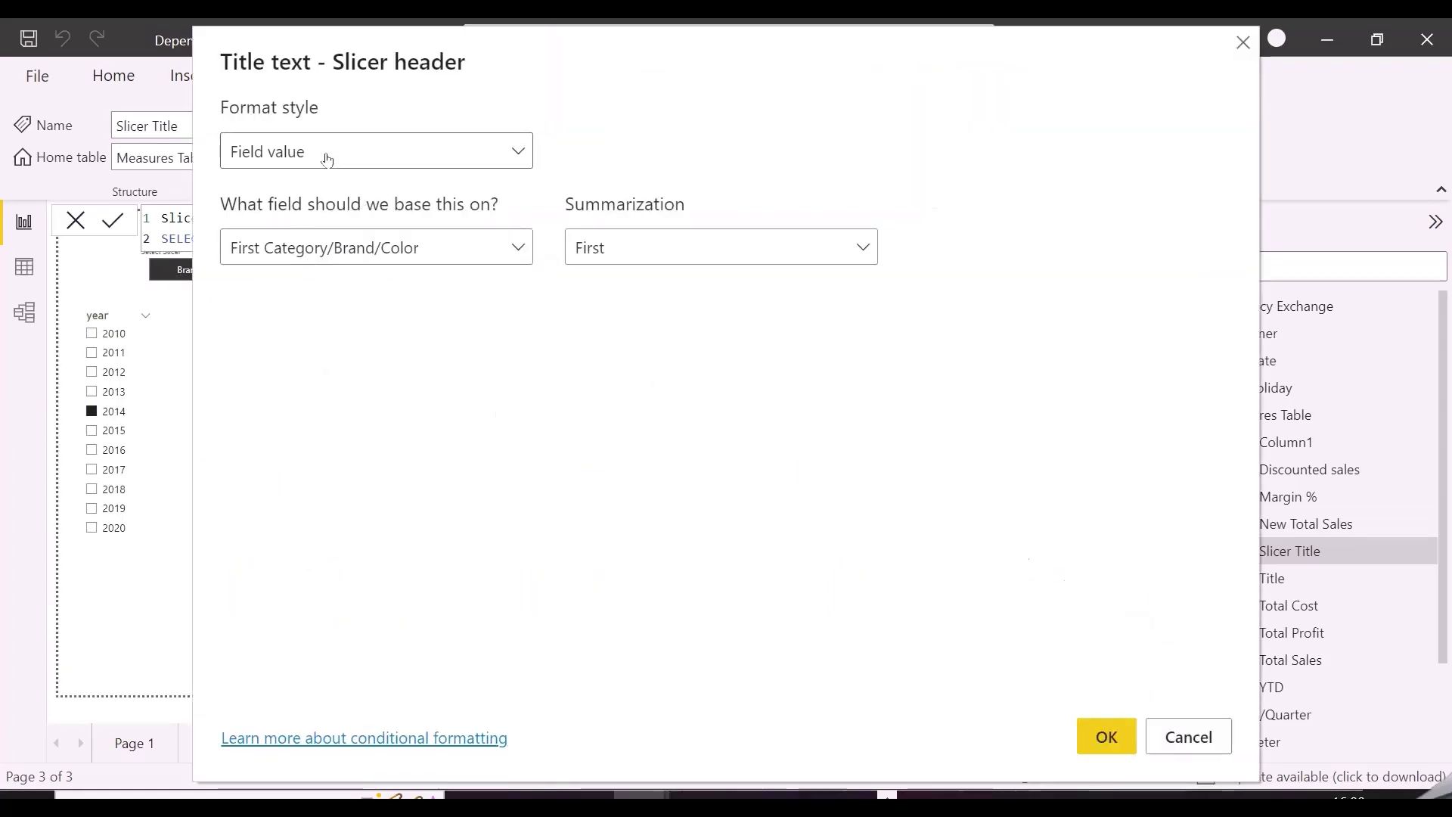
click(362, 260)
text(slicer)
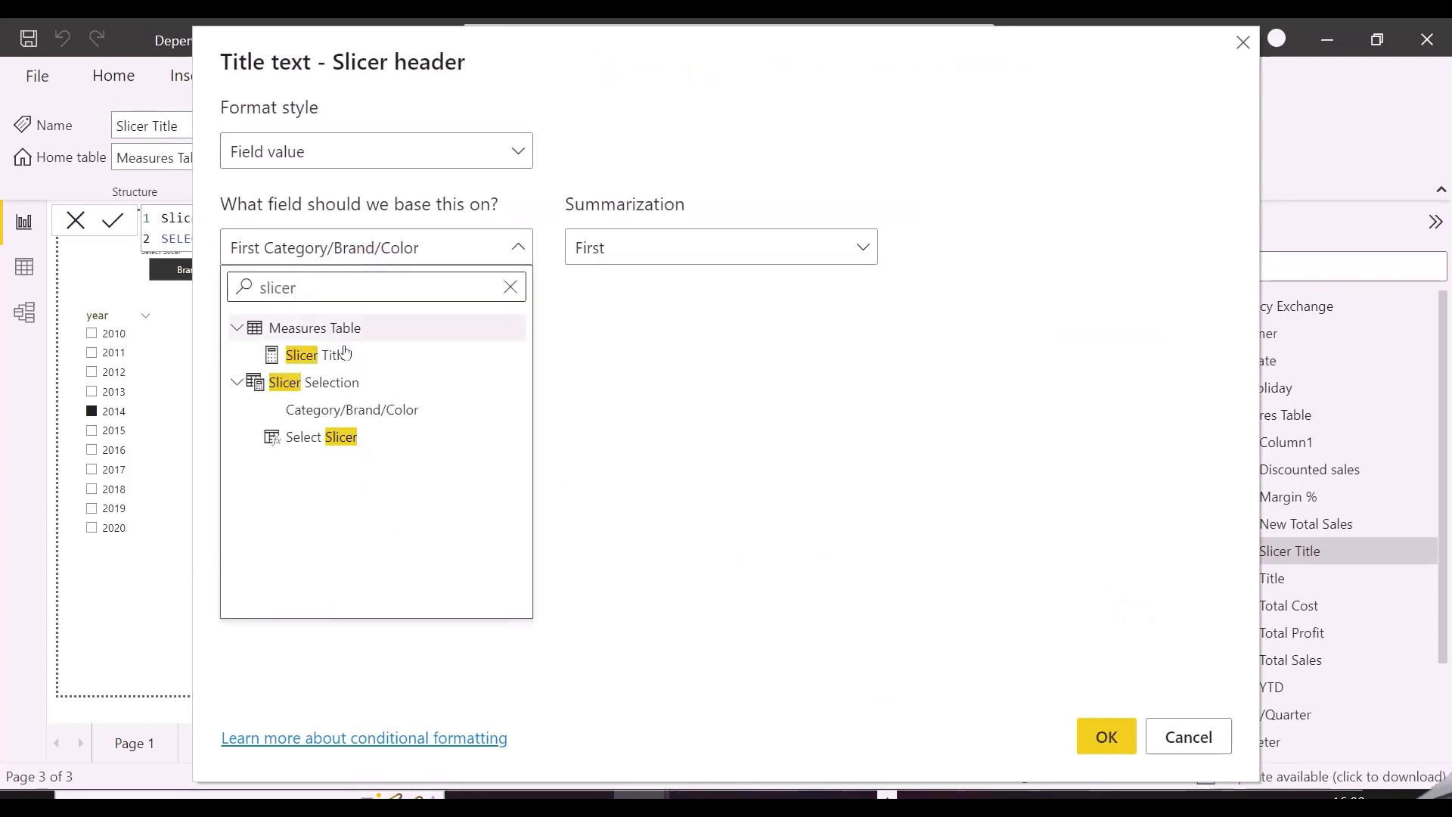
click(348, 356)
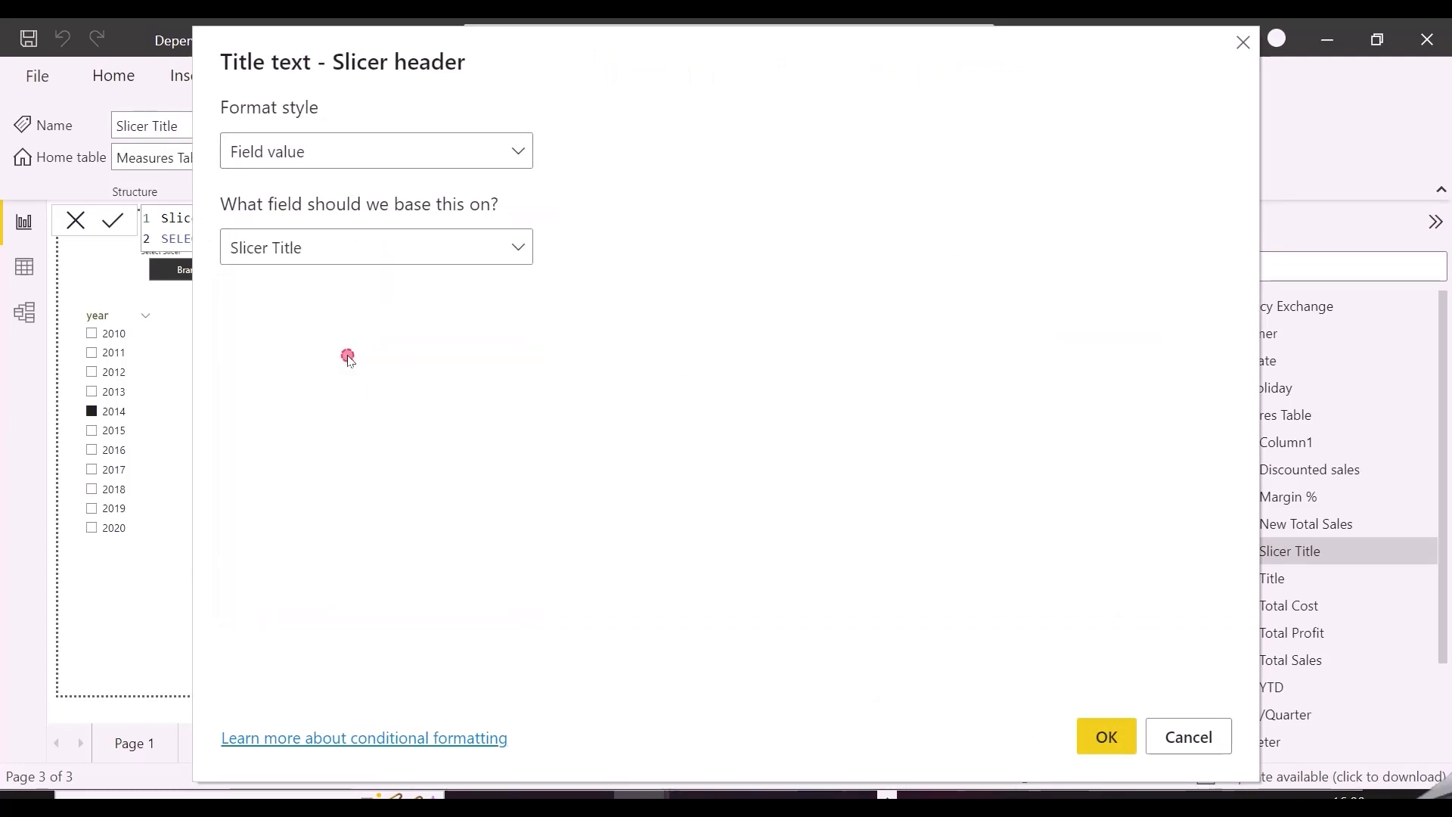
click(1106, 736)
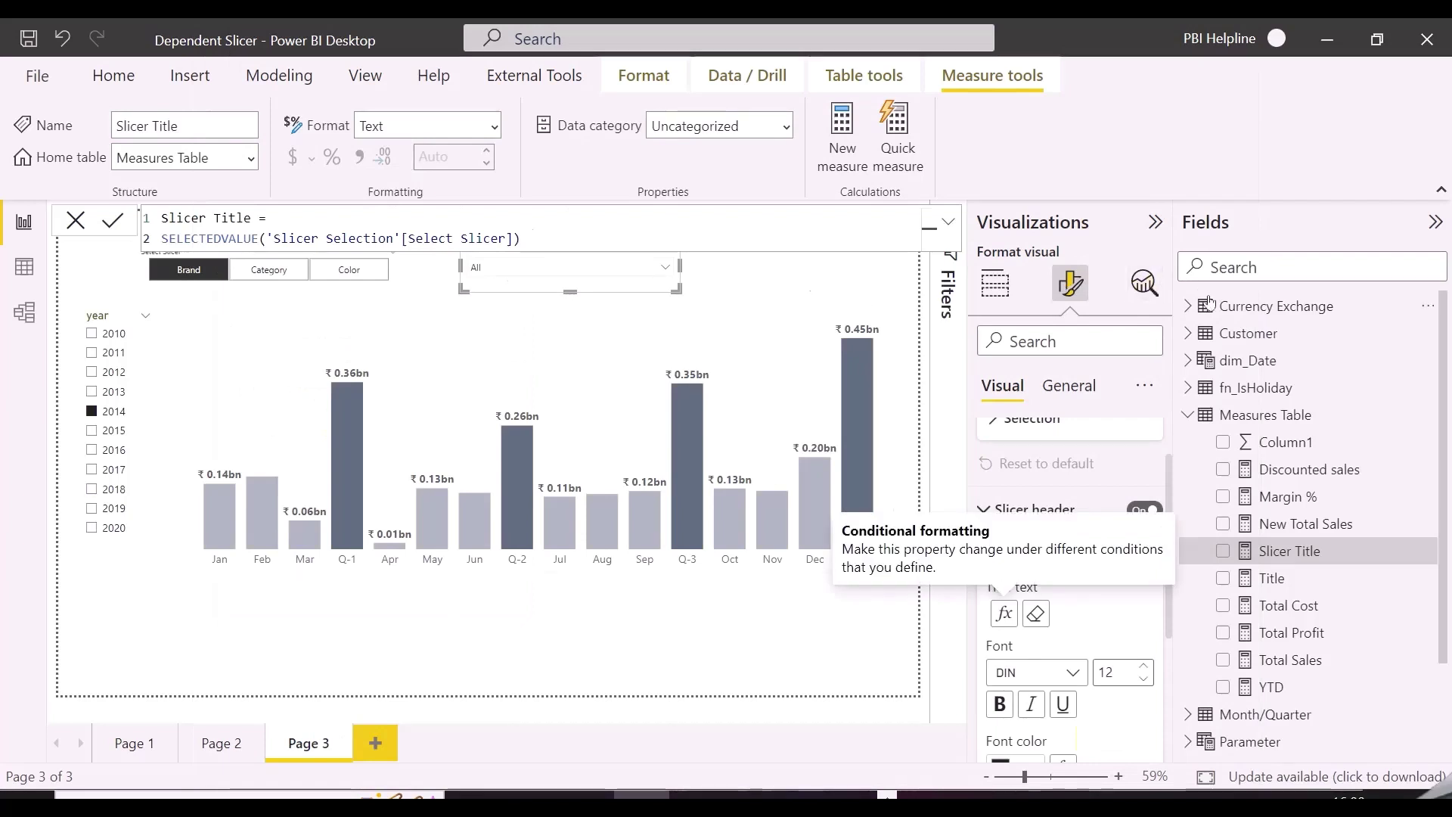
Switch Select Slicer to Category and tick Computers and Music, Movies and Audio Books.
click(1265, 415)
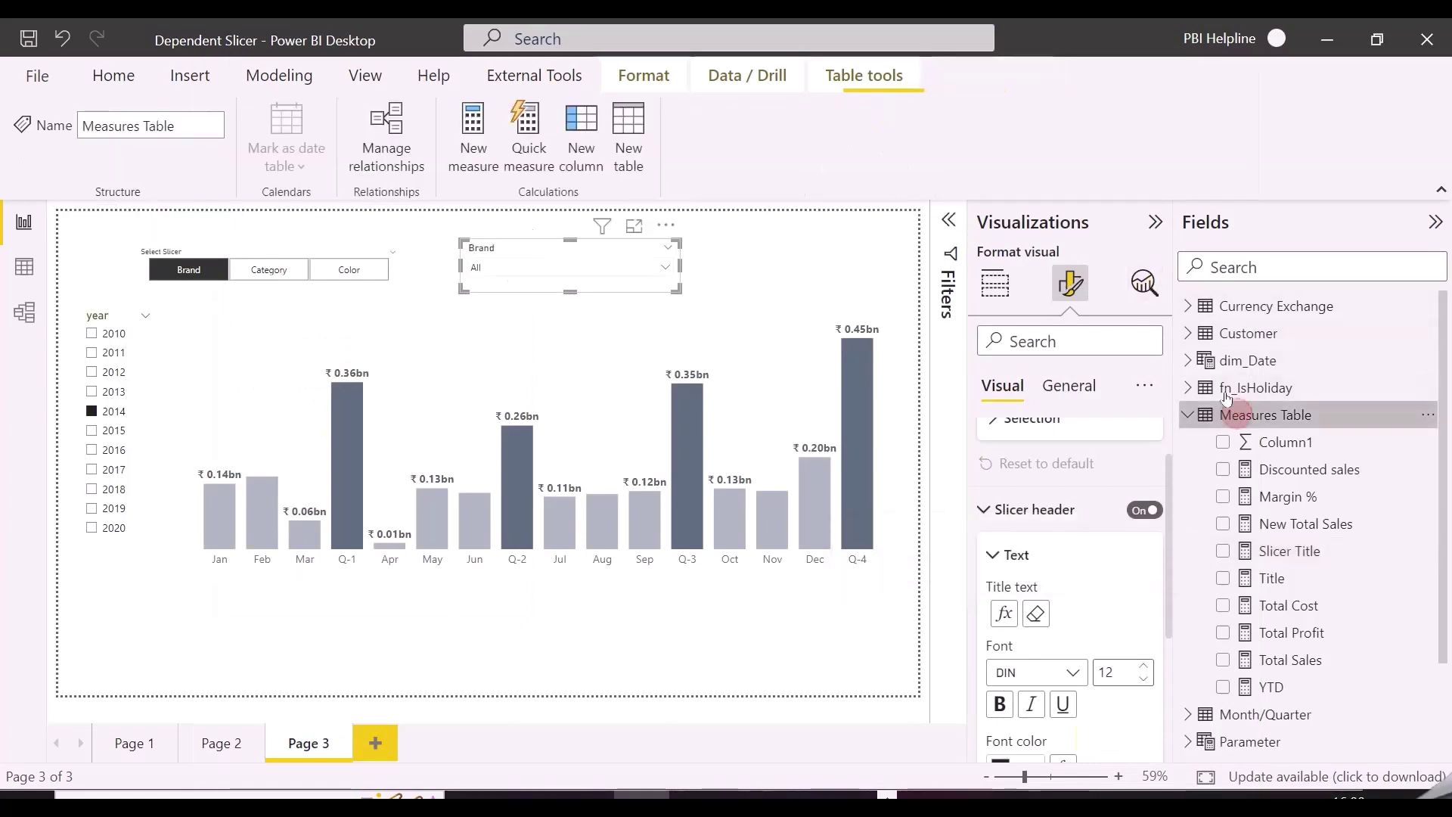
click(1154, 221)
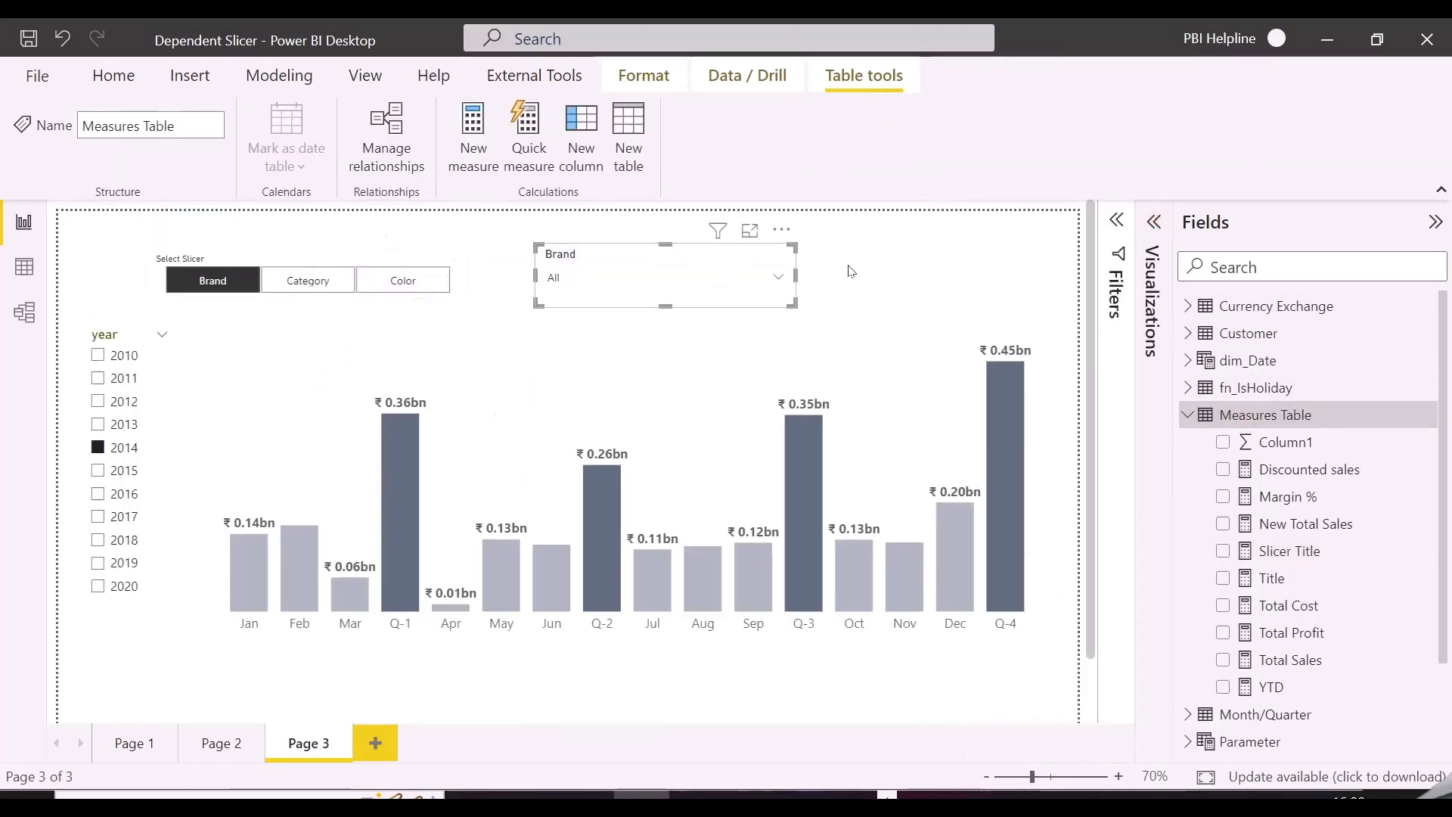
click(904, 261)
click(291, 280)
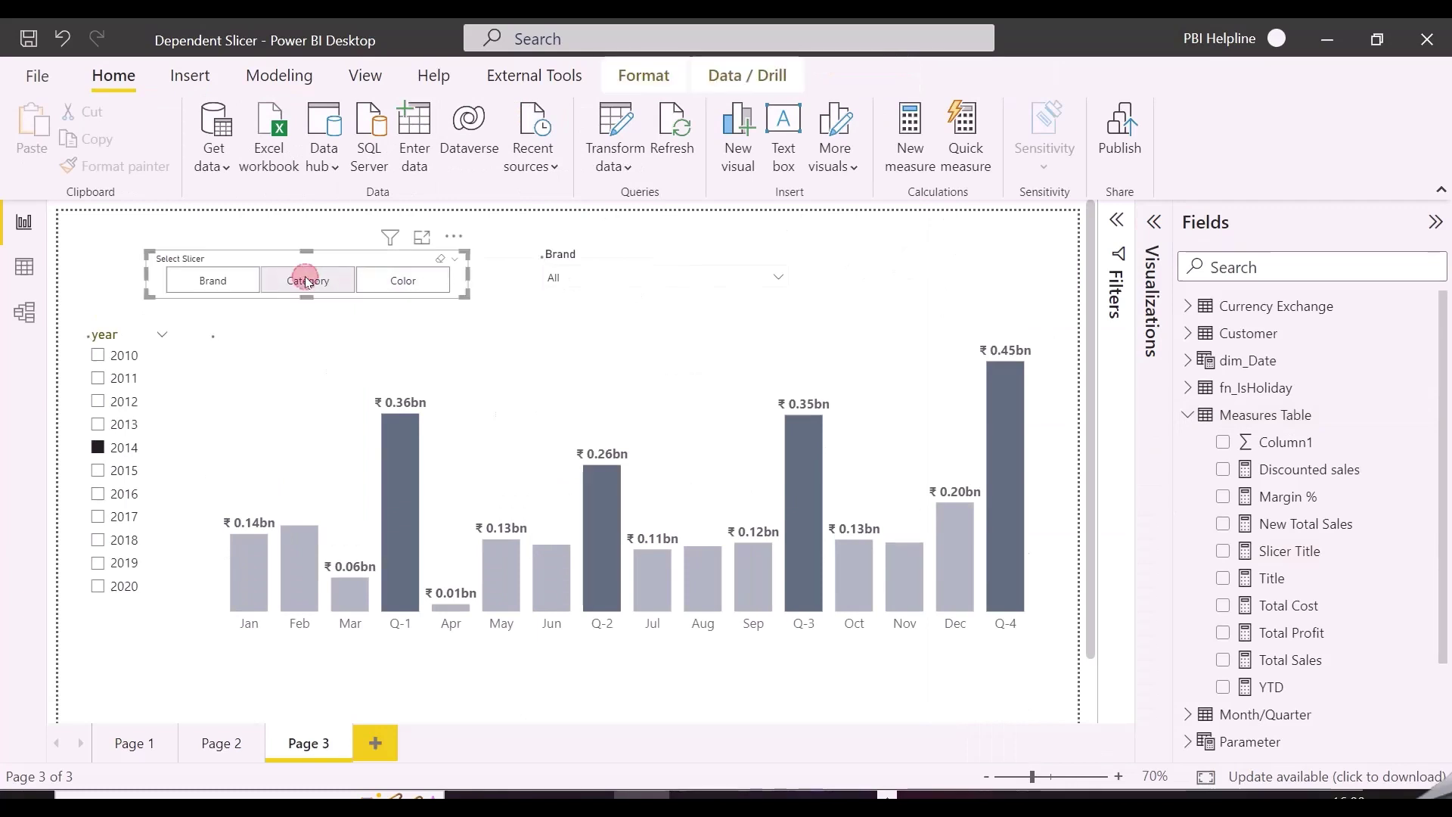
click(666, 275)
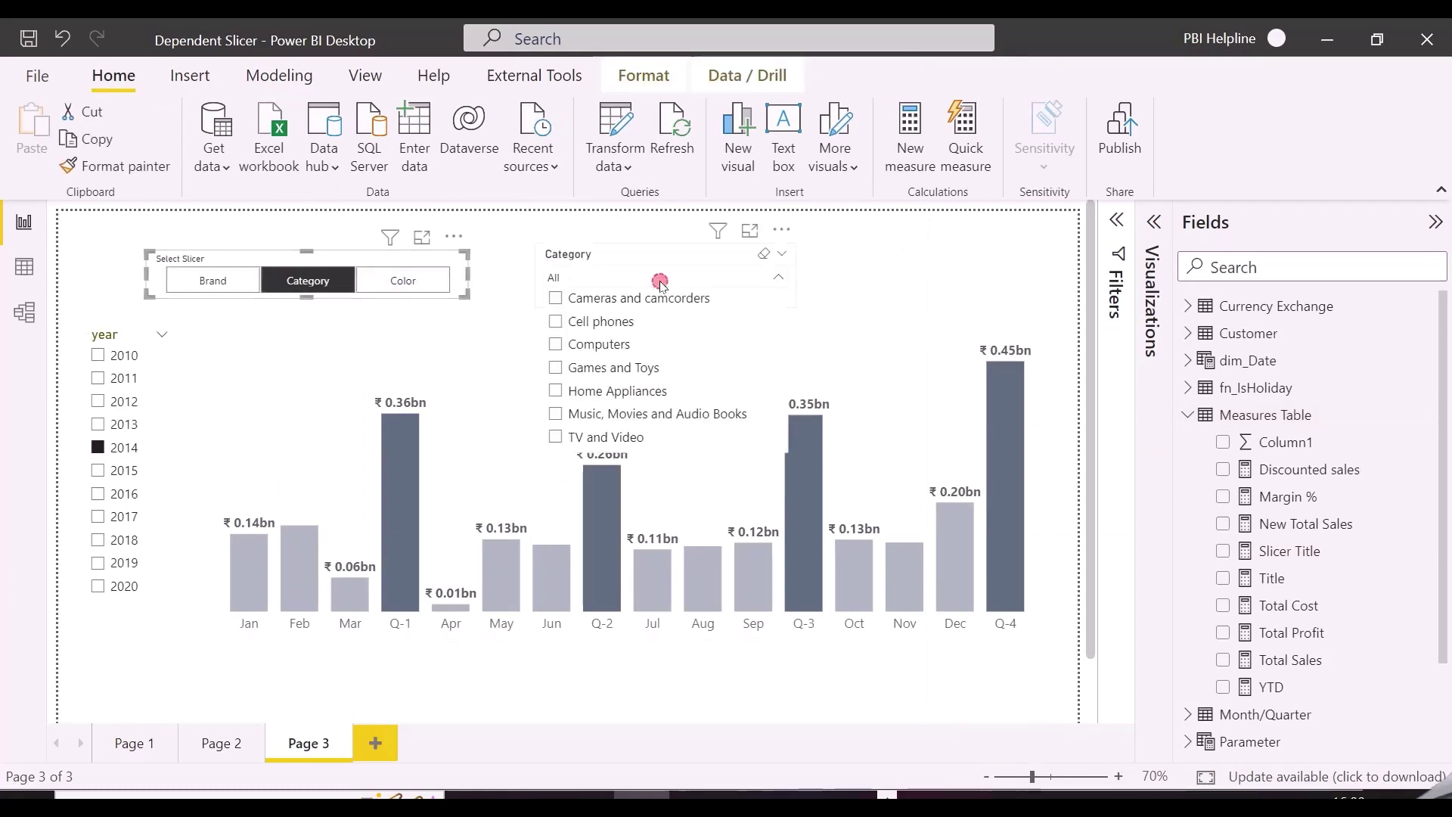
click(599, 348)
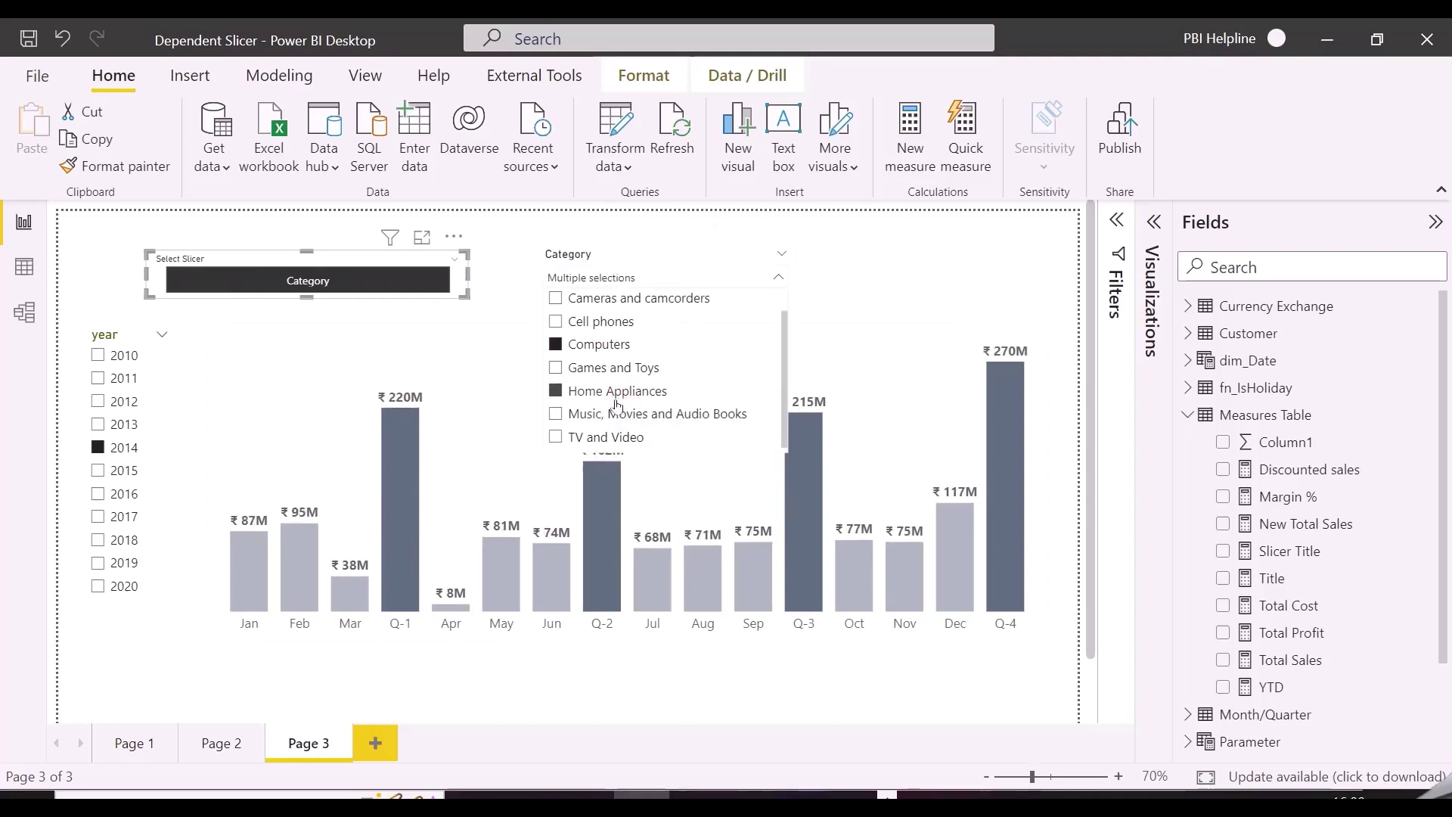
click(614, 414)
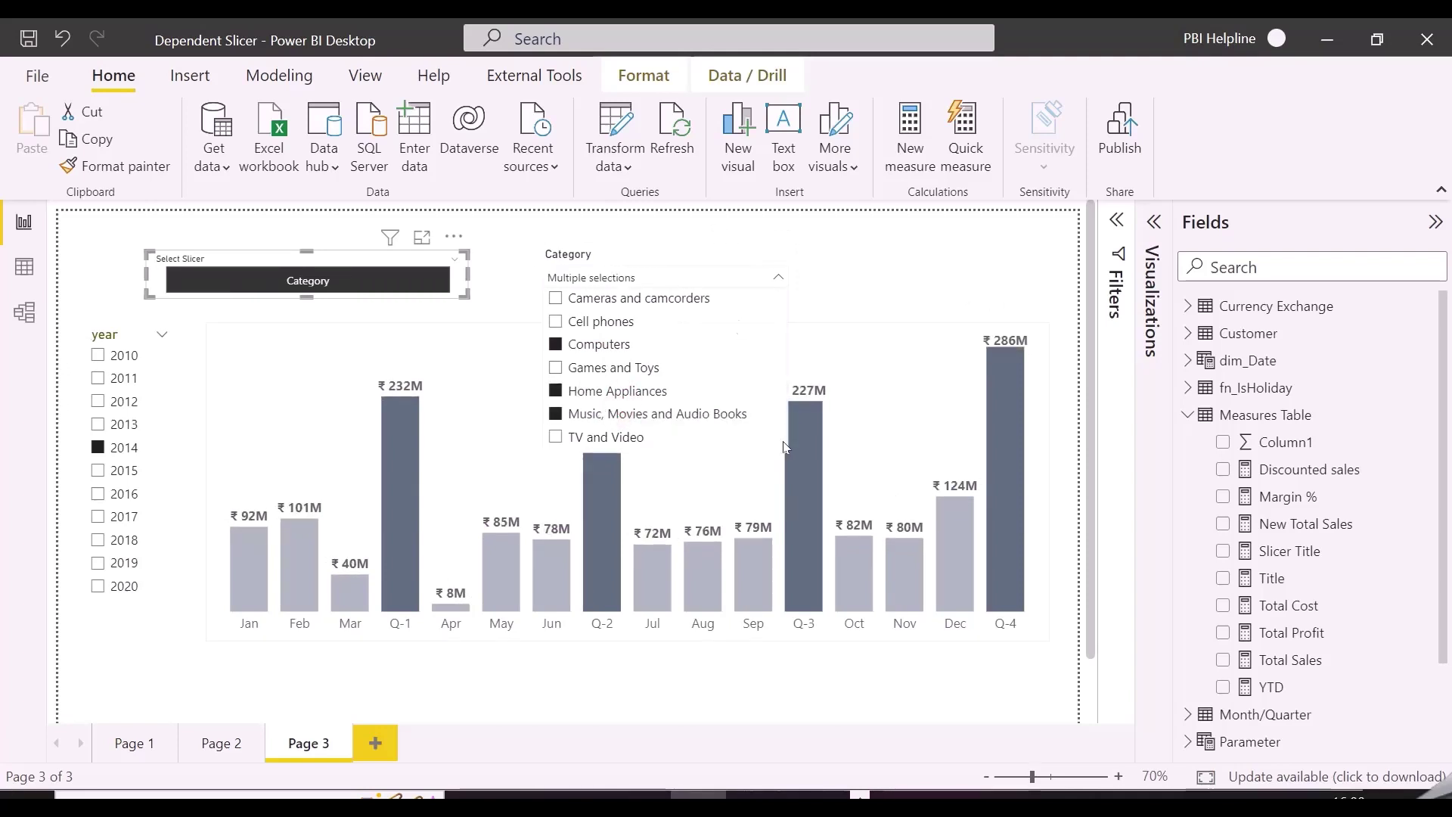
Clear the Category slicer and set its interaction with Select Slicer to None.
click(933, 264)
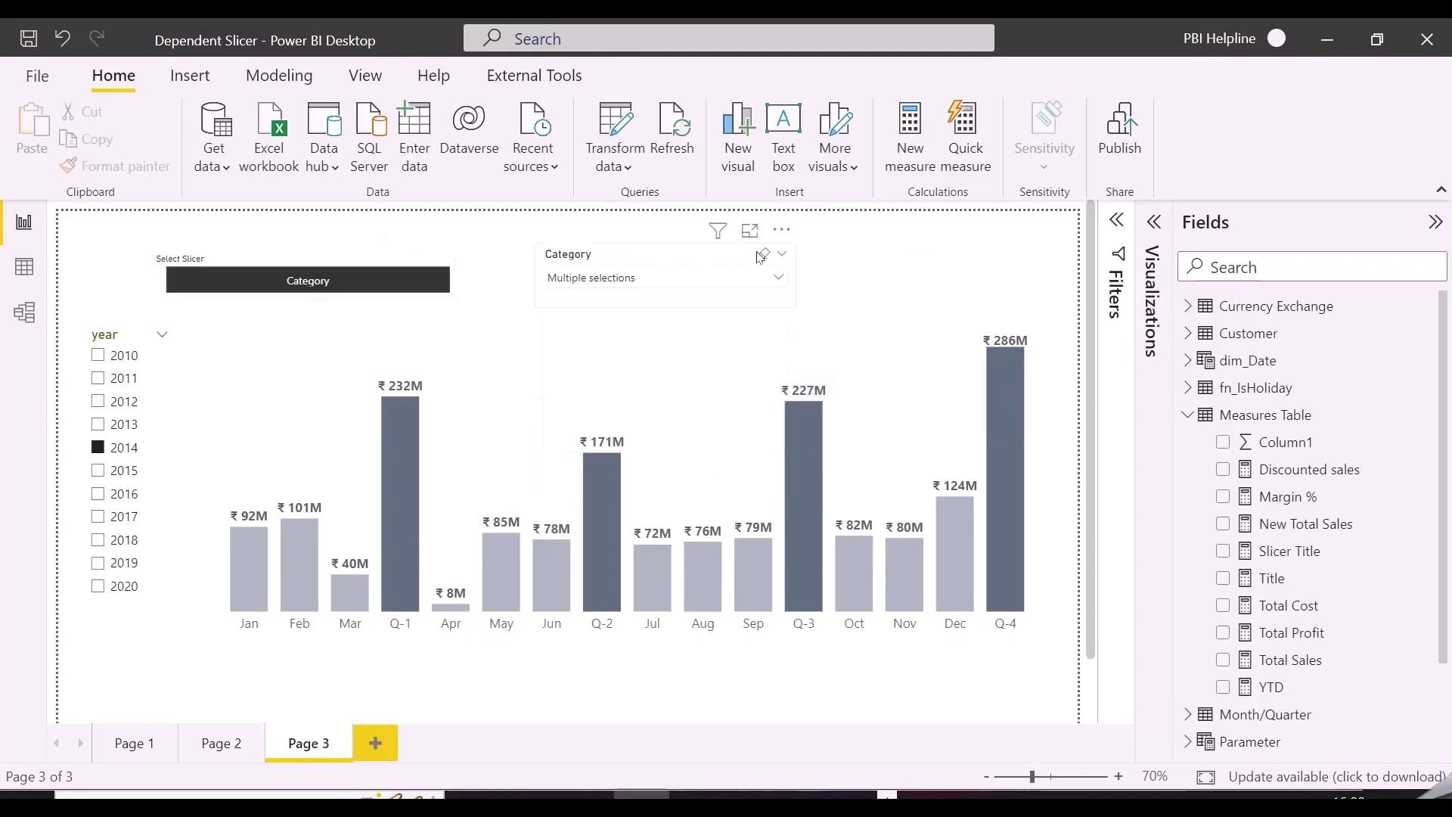
click(762, 256)
click(654, 256)
click(646, 75)
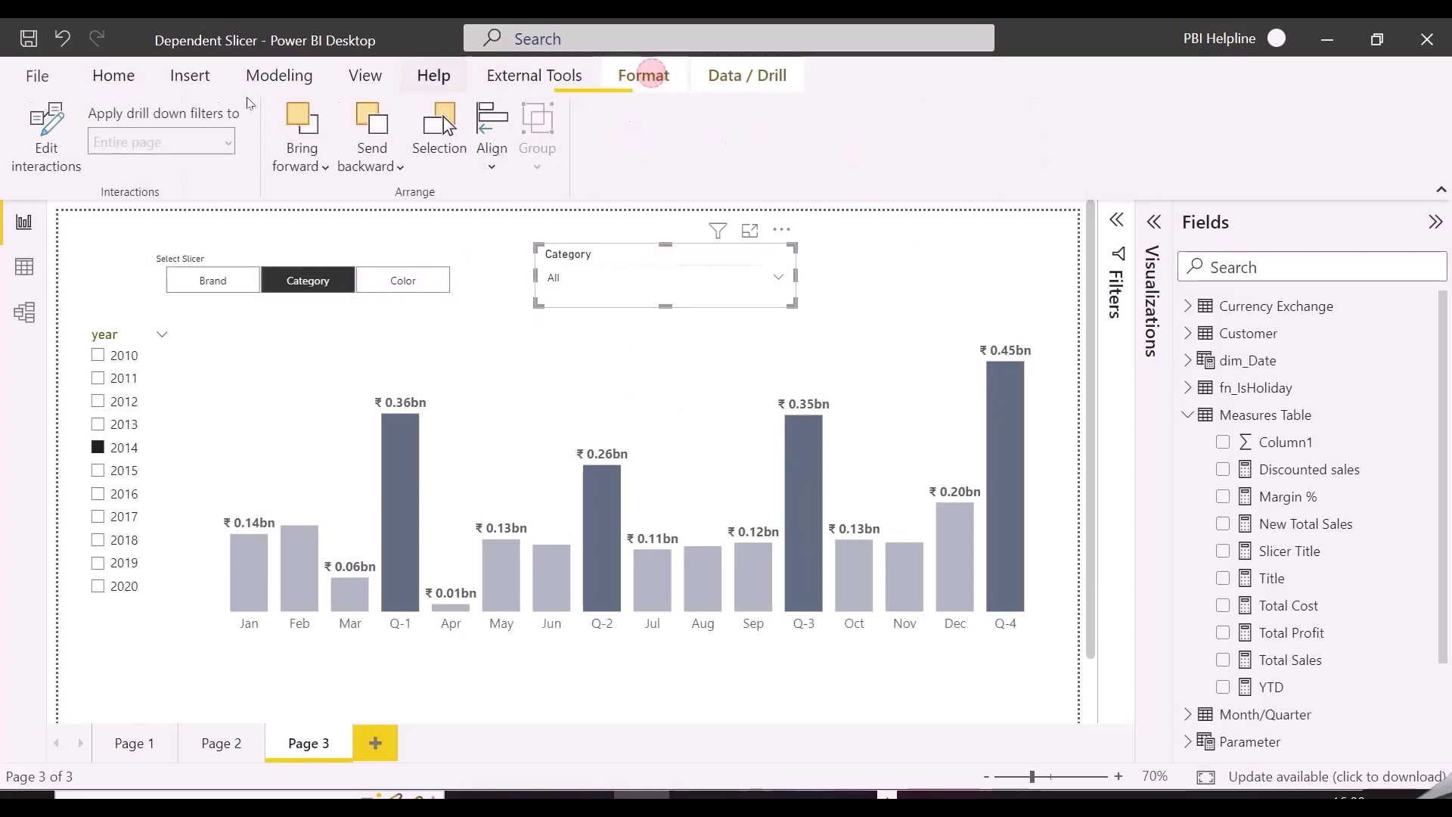
click(442, 238)
click(42, 143)
click(953, 251)
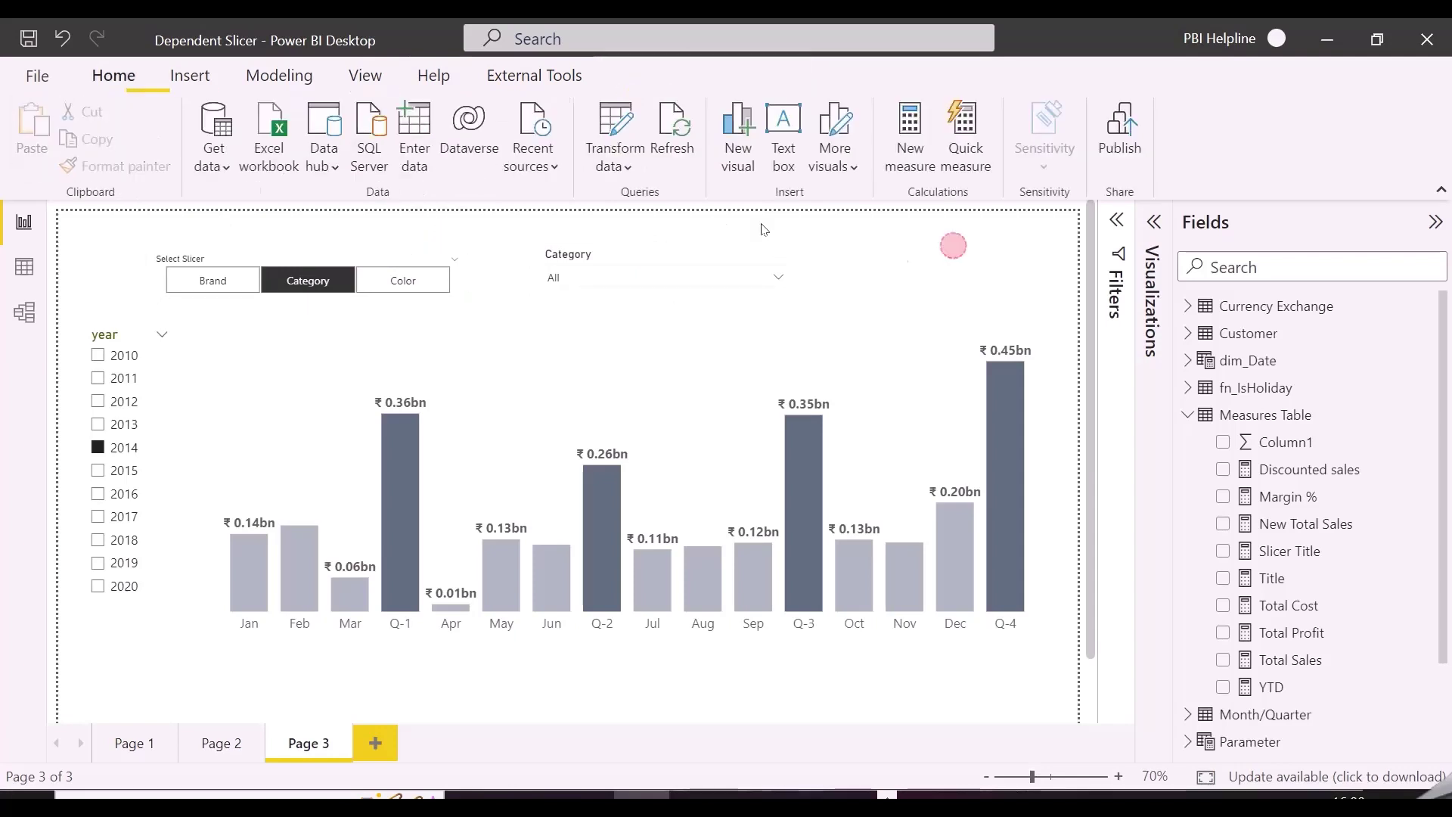
Test Brand filtering with Contoso, Northwind Traders and Proseware, then clear the selection.
click(213, 281)
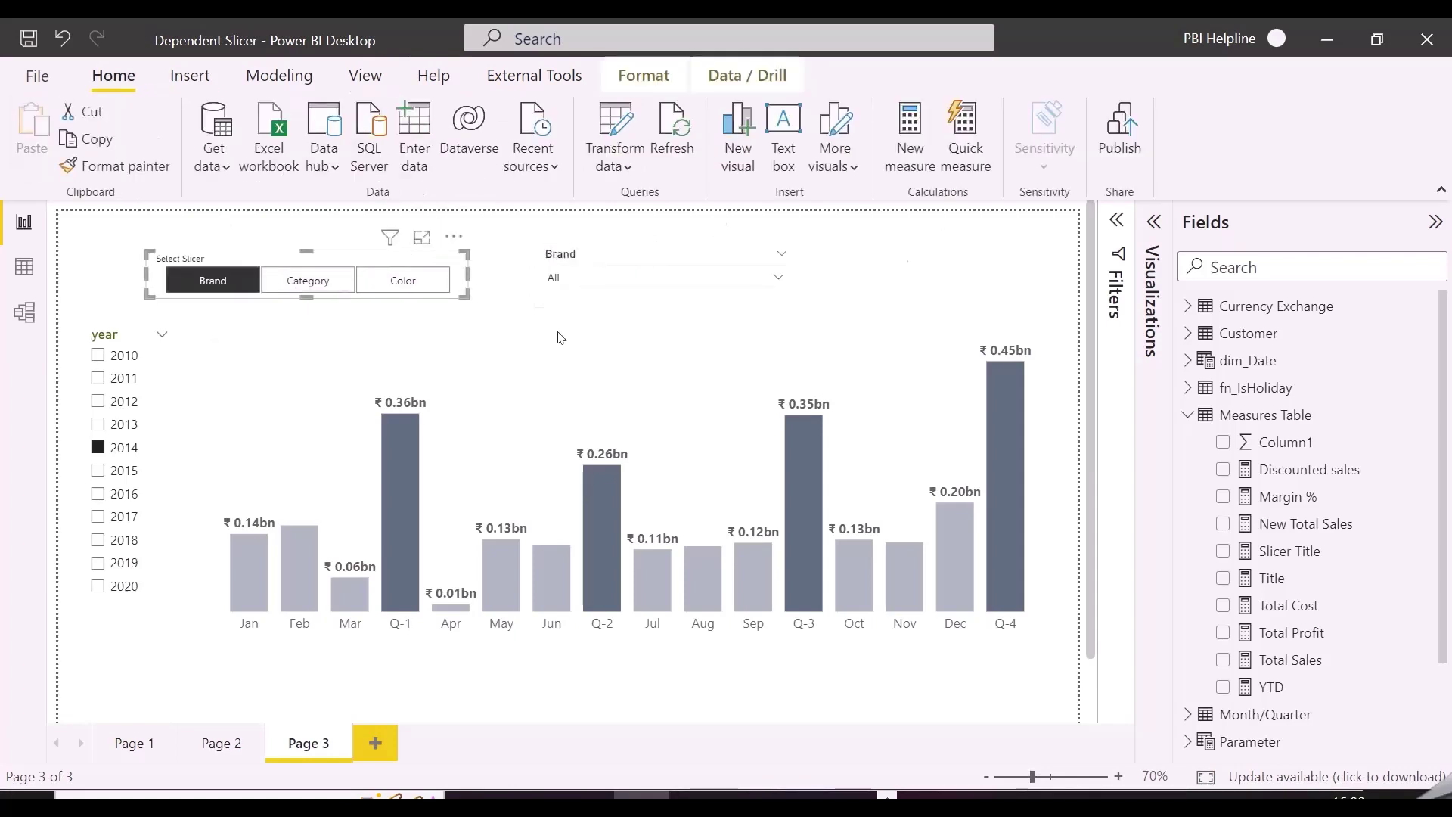
click(709, 292)
click(648, 281)
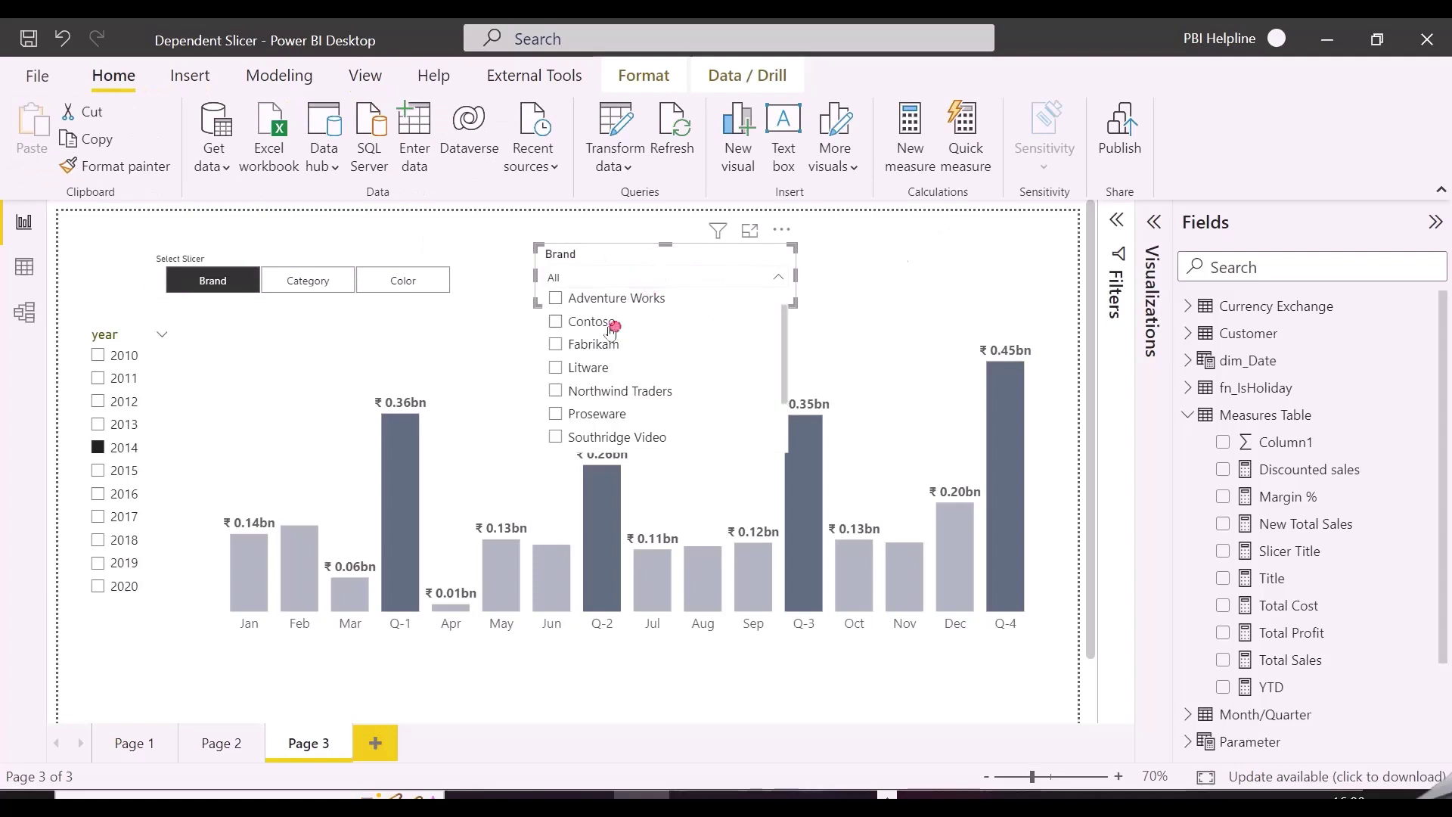
click(612, 327)
click(602, 391)
click(595, 417)
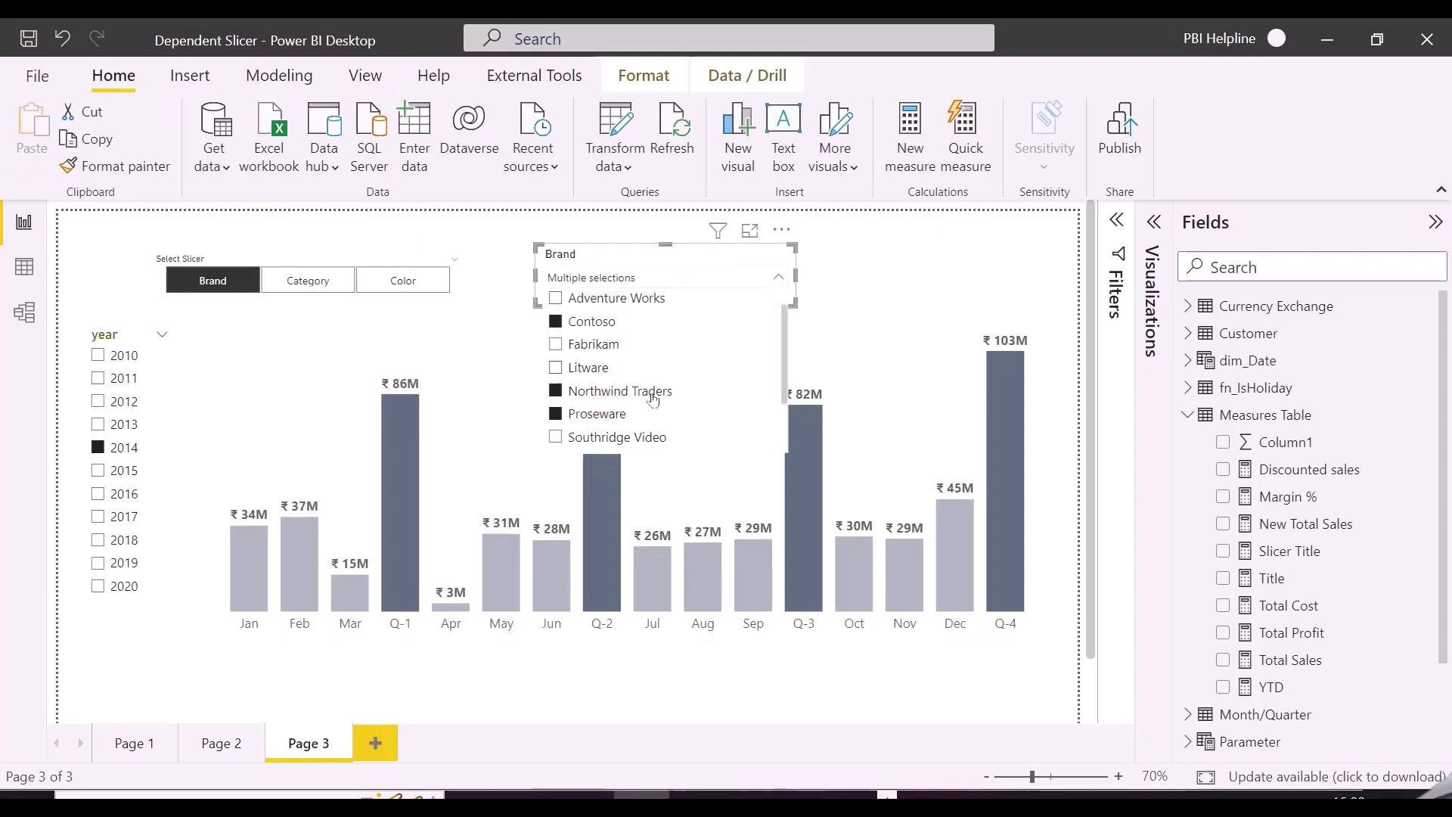
click(762, 255)
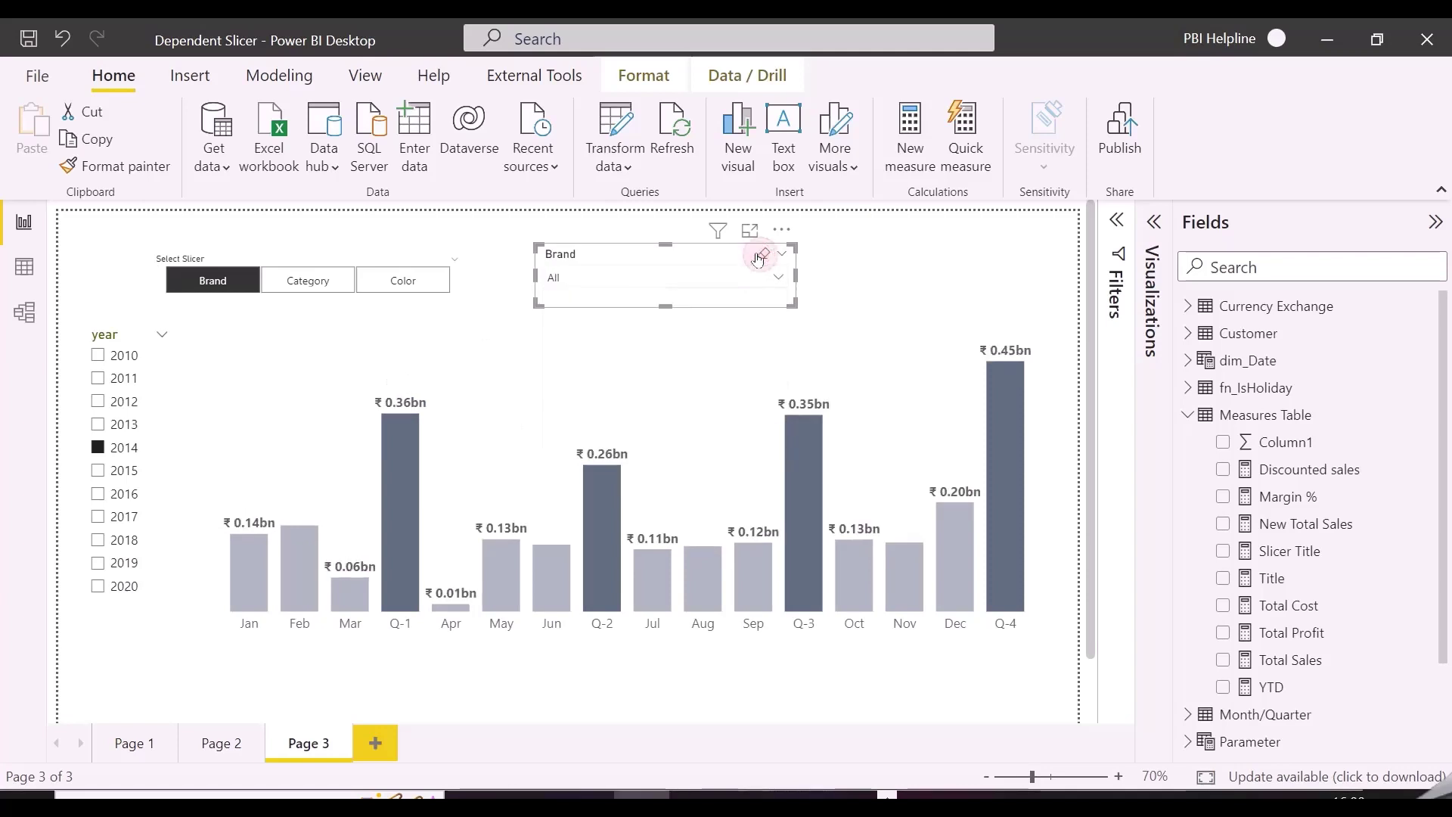
Switch back to Category and filter the chart to Home Appliances.
click(308, 280)
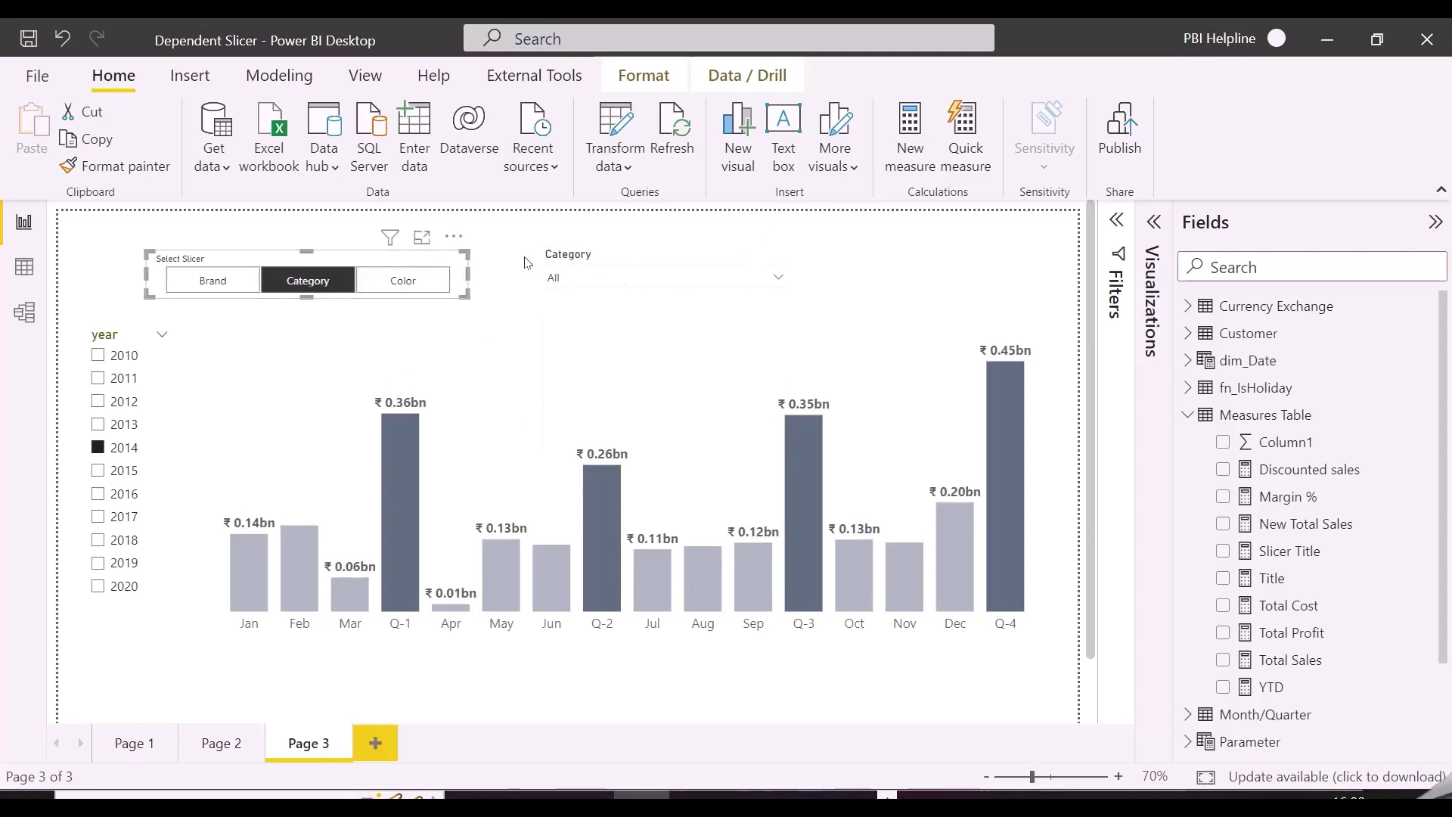
click(662, 280)
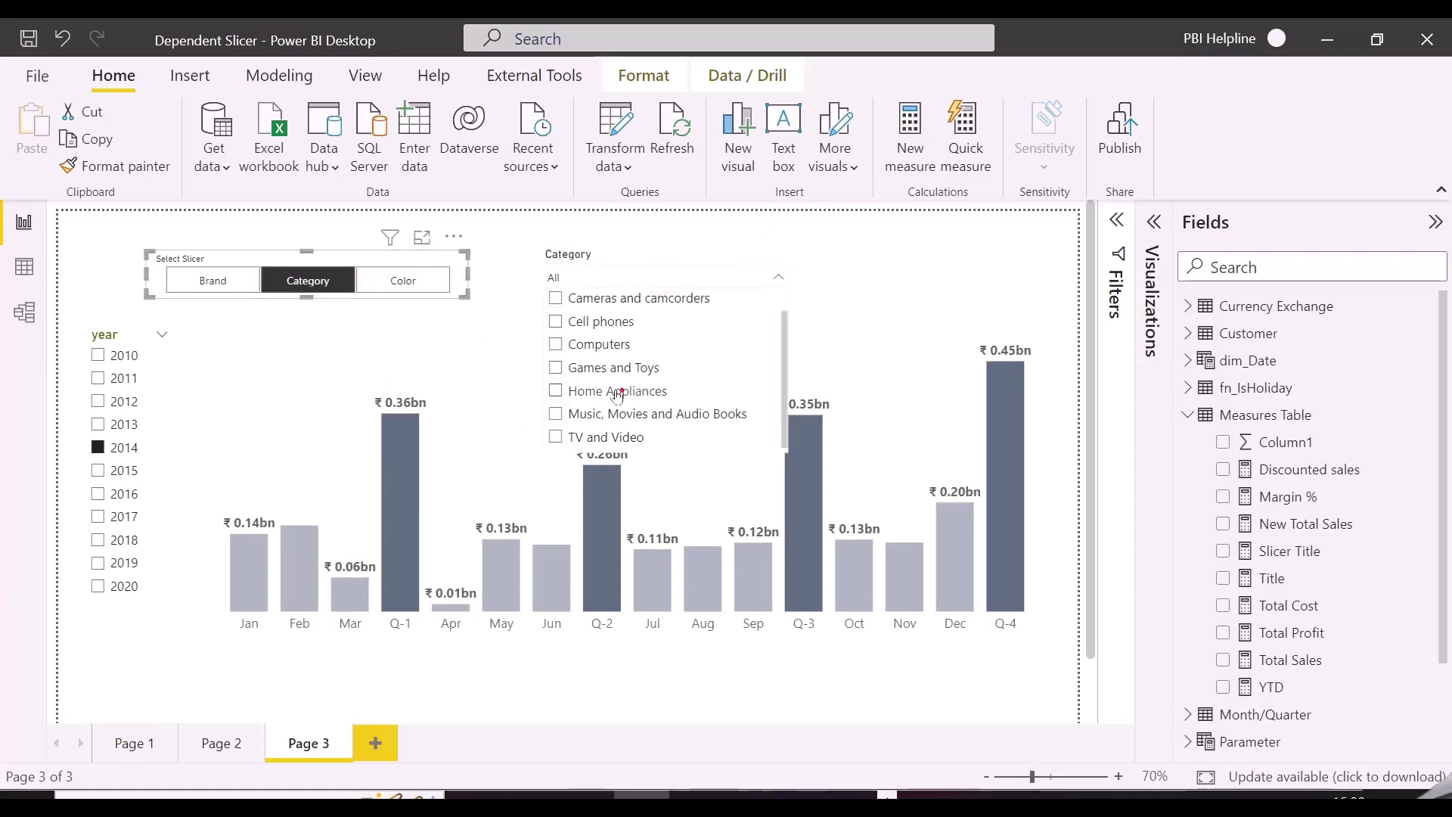
click(617, 393)
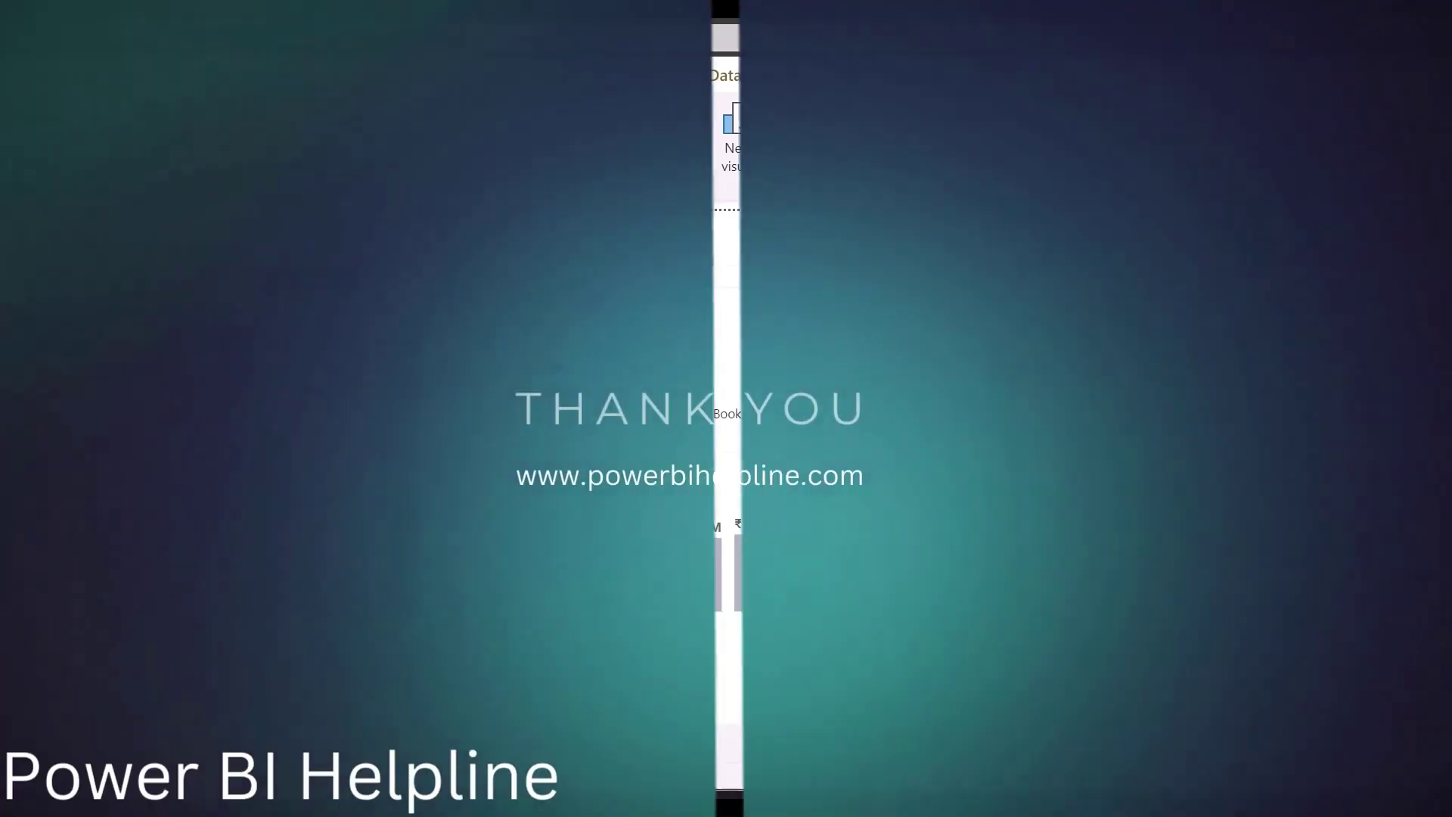